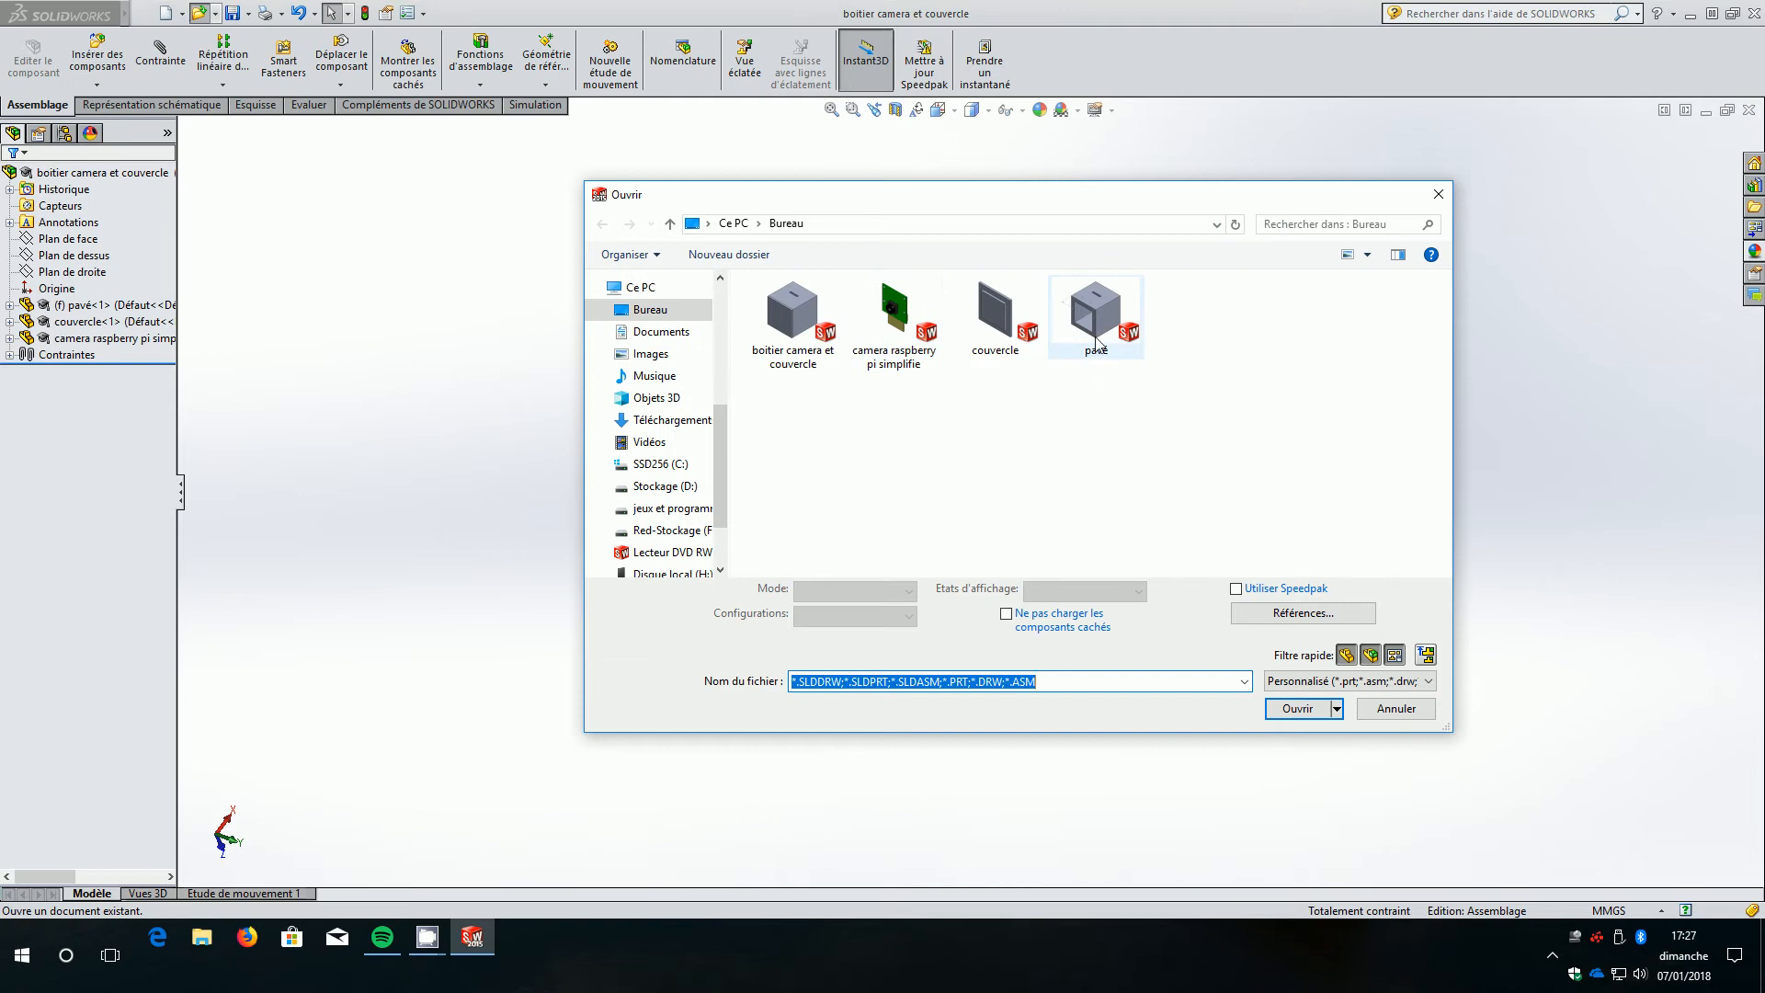
# Open the pavé part file.
pyautogui.click(1297, 700)
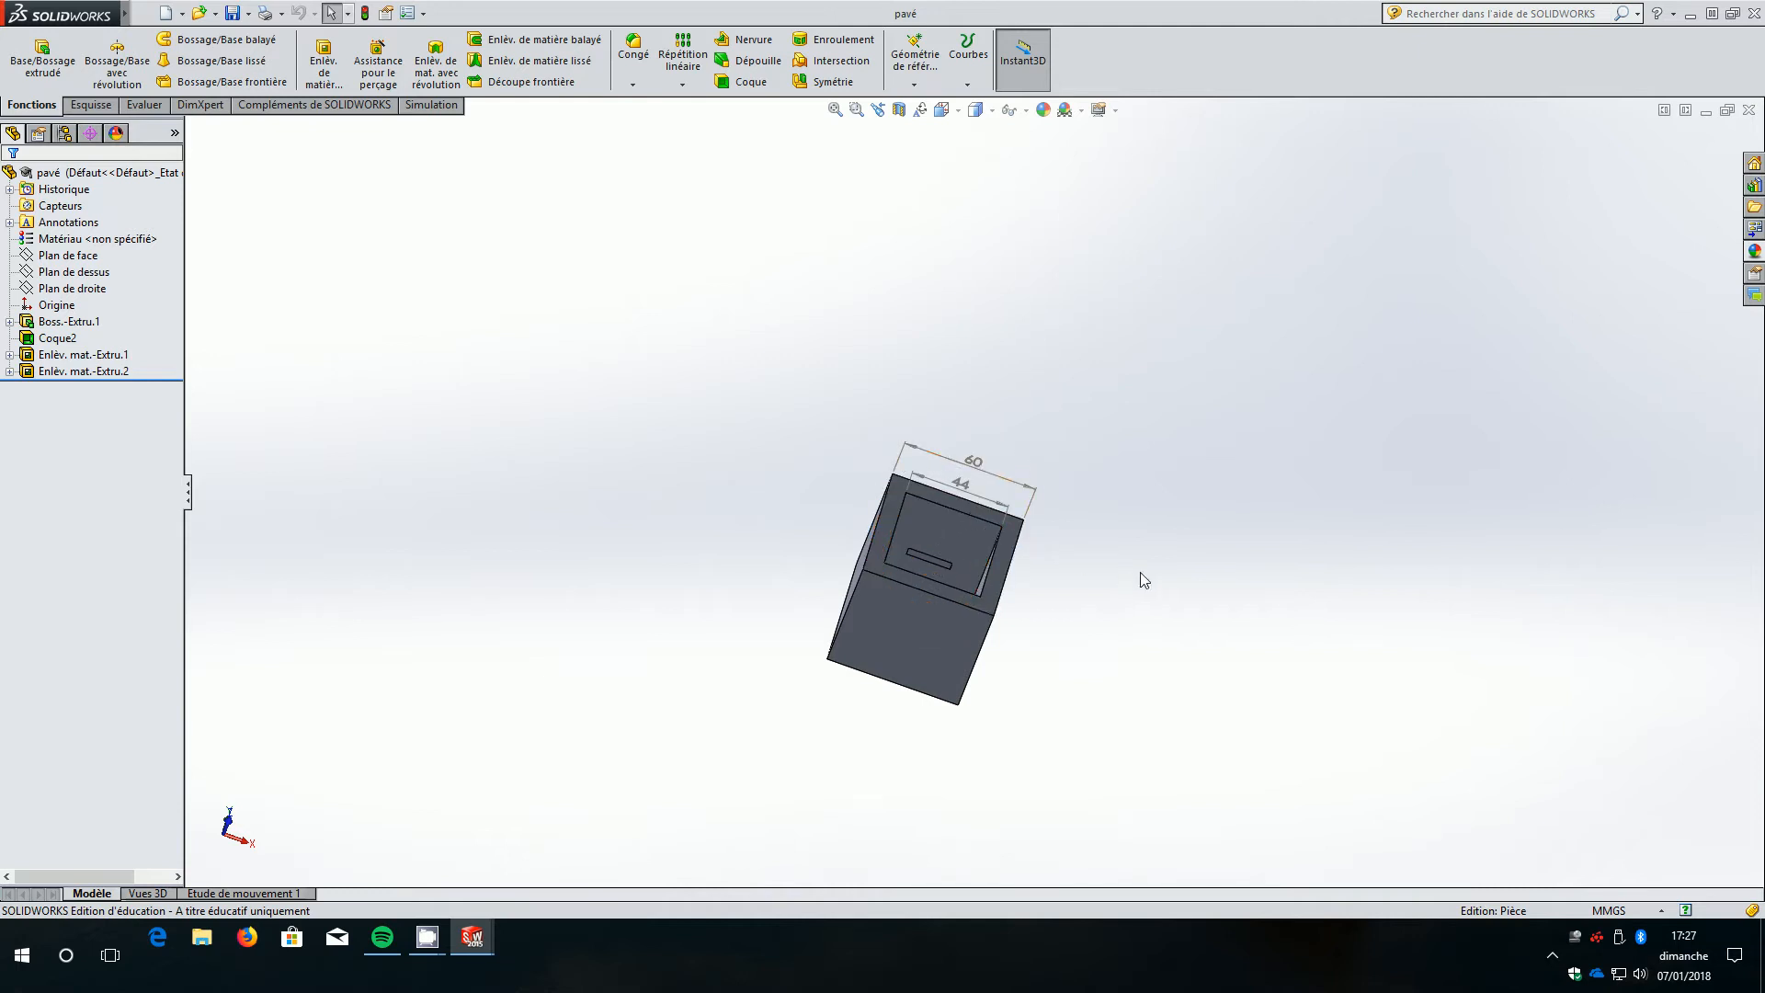
# Examine the part's base extrusion, shell, round hole cut and slot cut by highlighting each feature in the model.
pyautogui.click(63, 338)
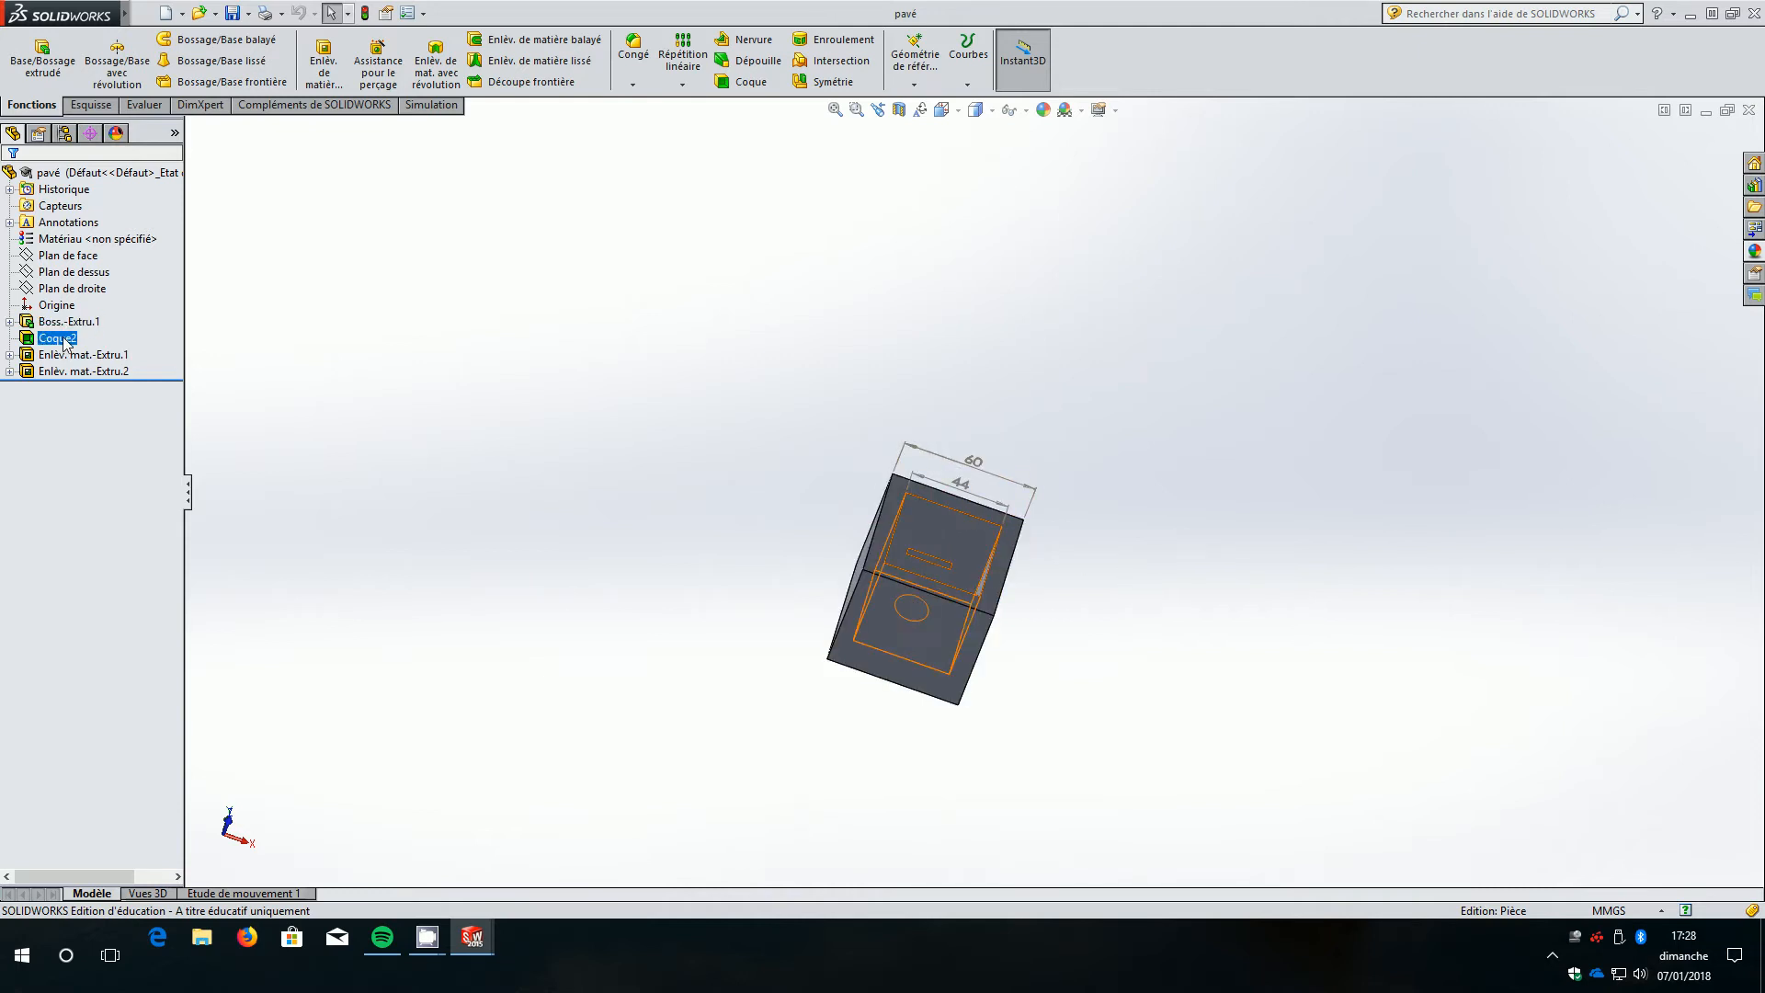
pyautogui.click(78, 371)
pyautogui.click(74, 338)
pyautogui.click(78, 371)
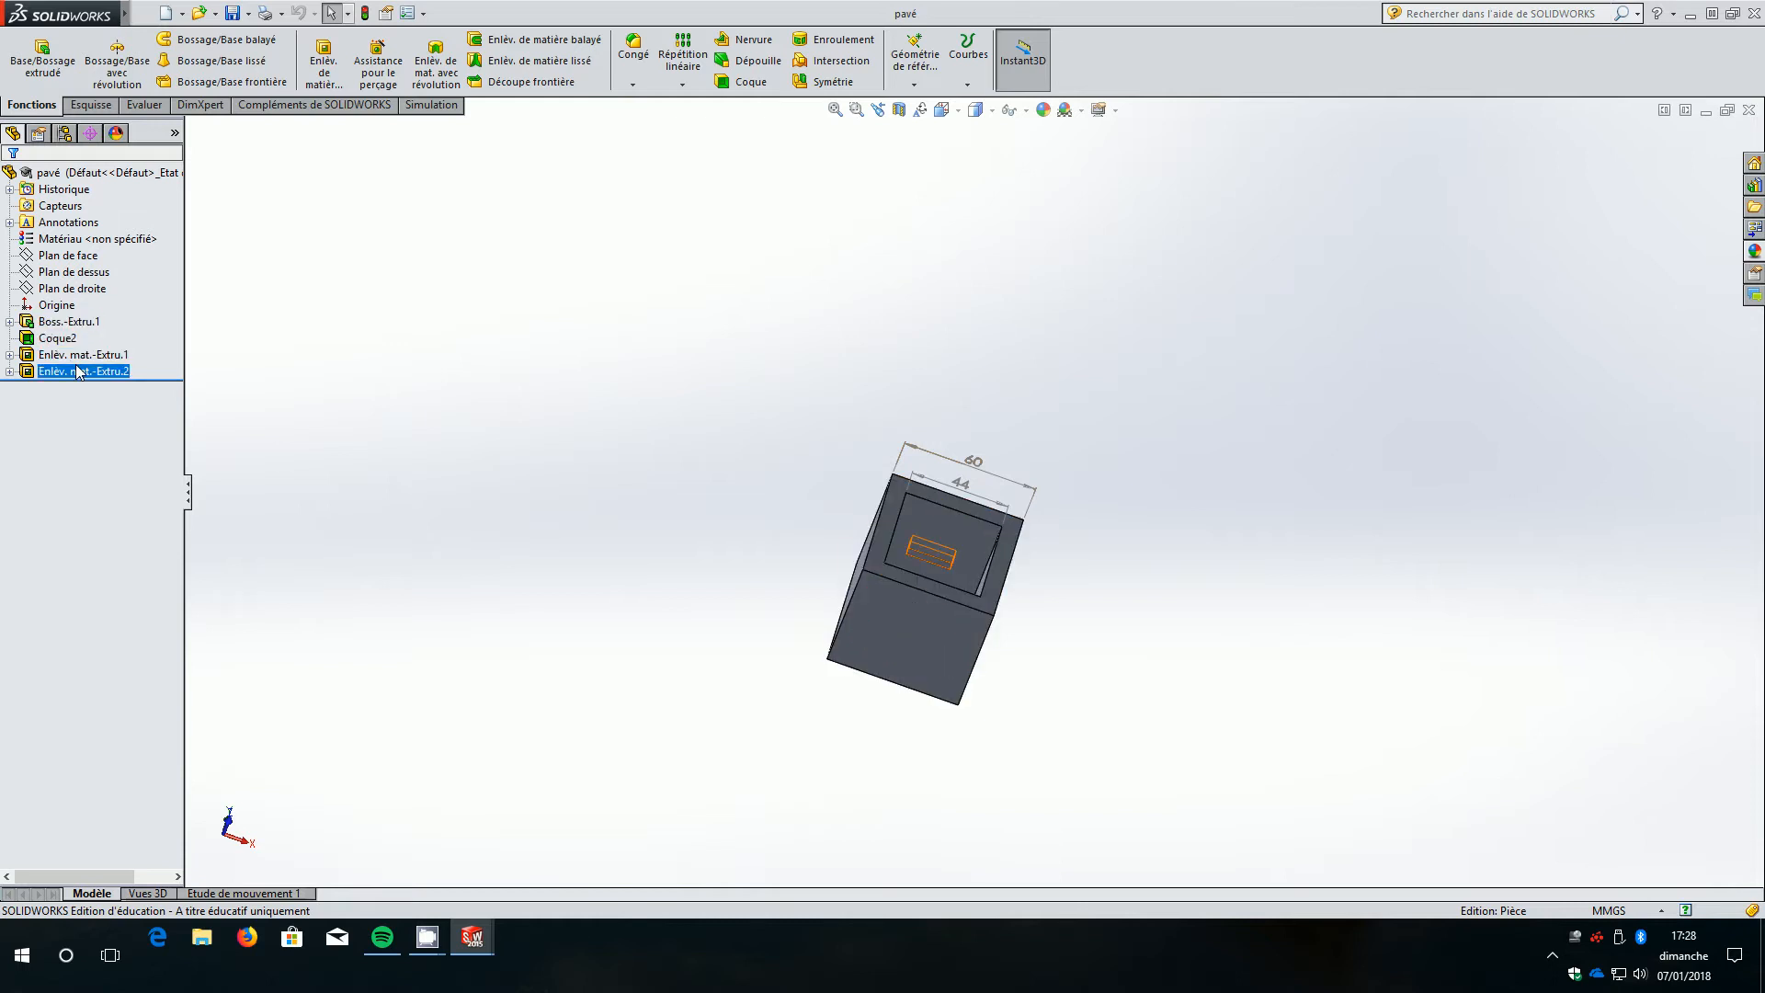
pyautogui.click(78, 372)
pyautogui.moveTo(441, 429); pyautogui.dragTo(422, 488, button='middle')
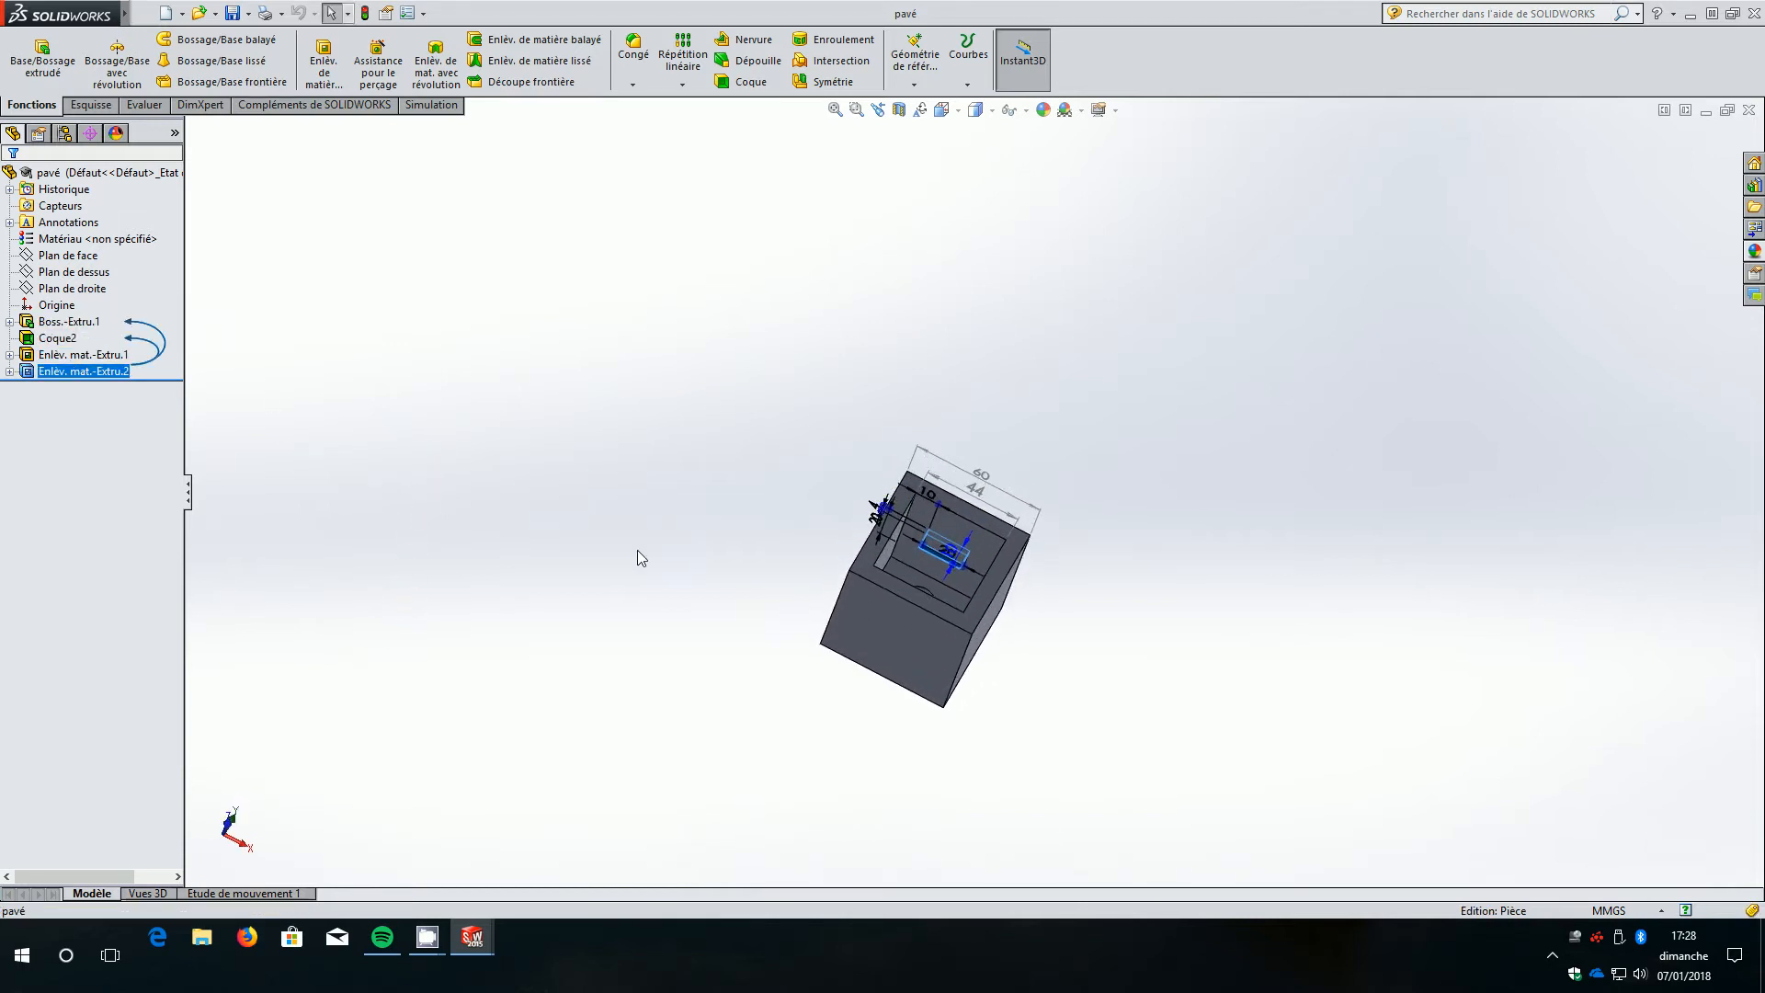
pyautogui.scroll(-2, 932, 550)
pyautogui.scroll(-2, 933, 550)
pyautogui.scroll(1, 933, 550)
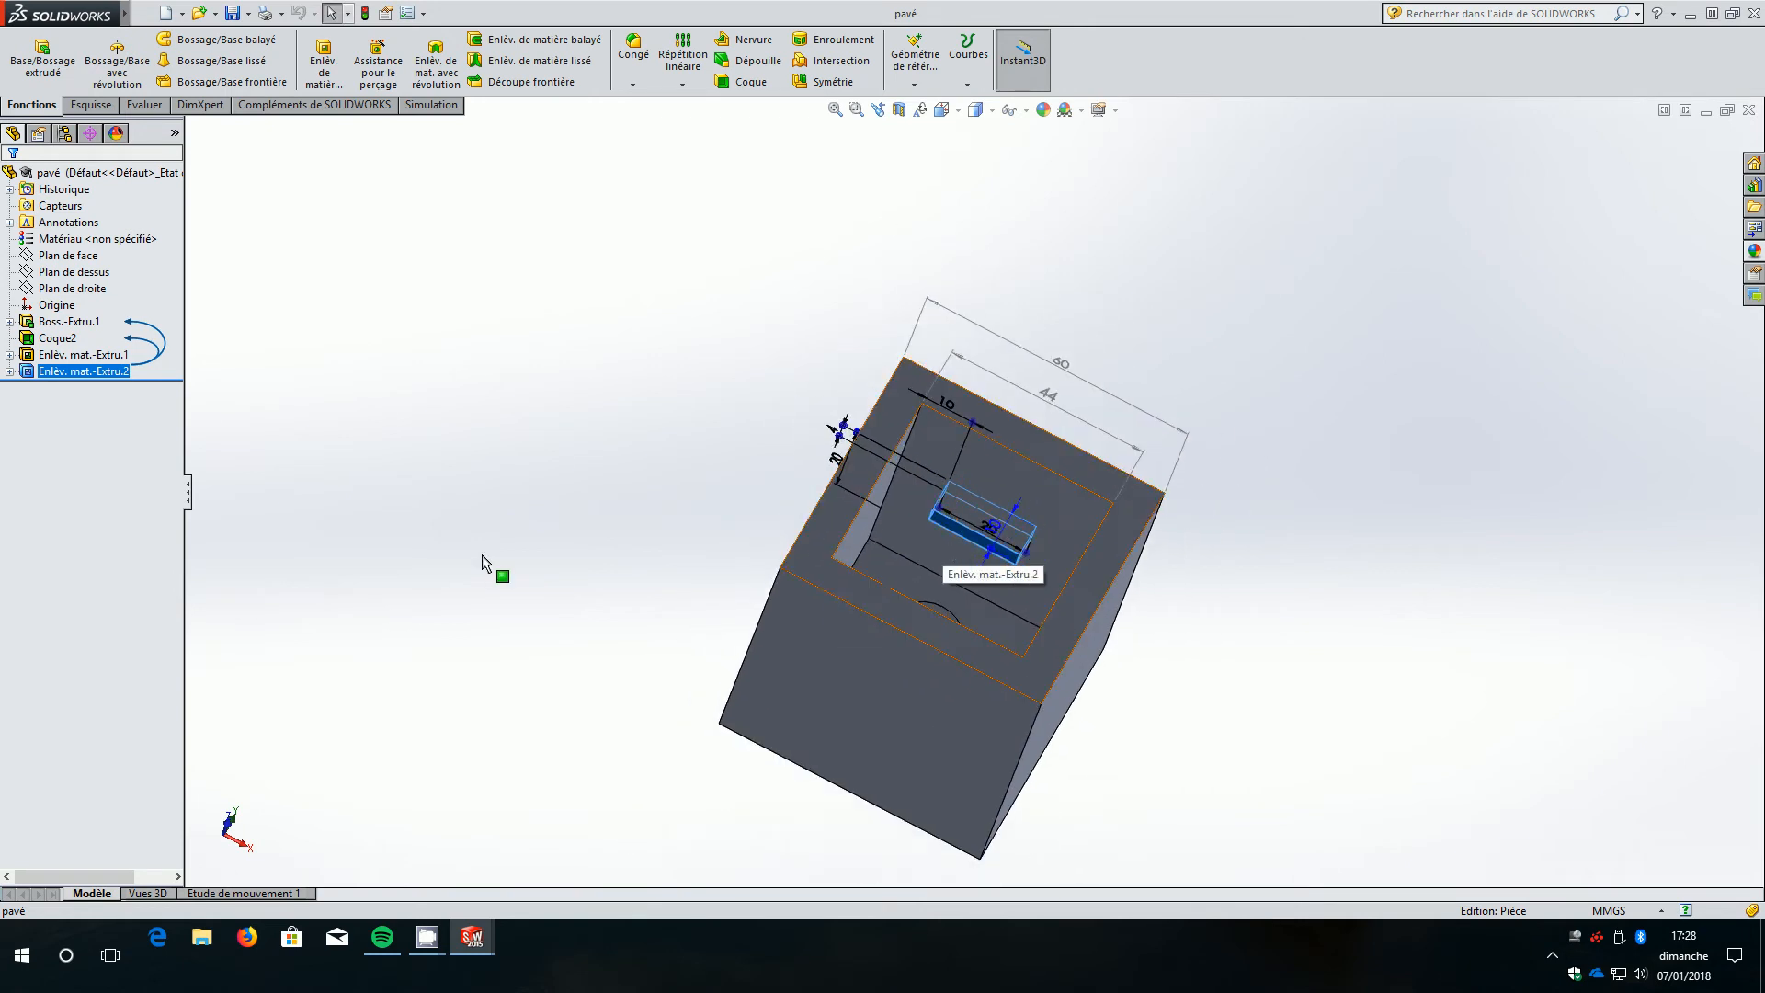
pyautogui.keyDown('ctrl'); pyautogui.click(72, 340); pyautogui.keyUp('ctrl')
pyautogui.click(80, 354)
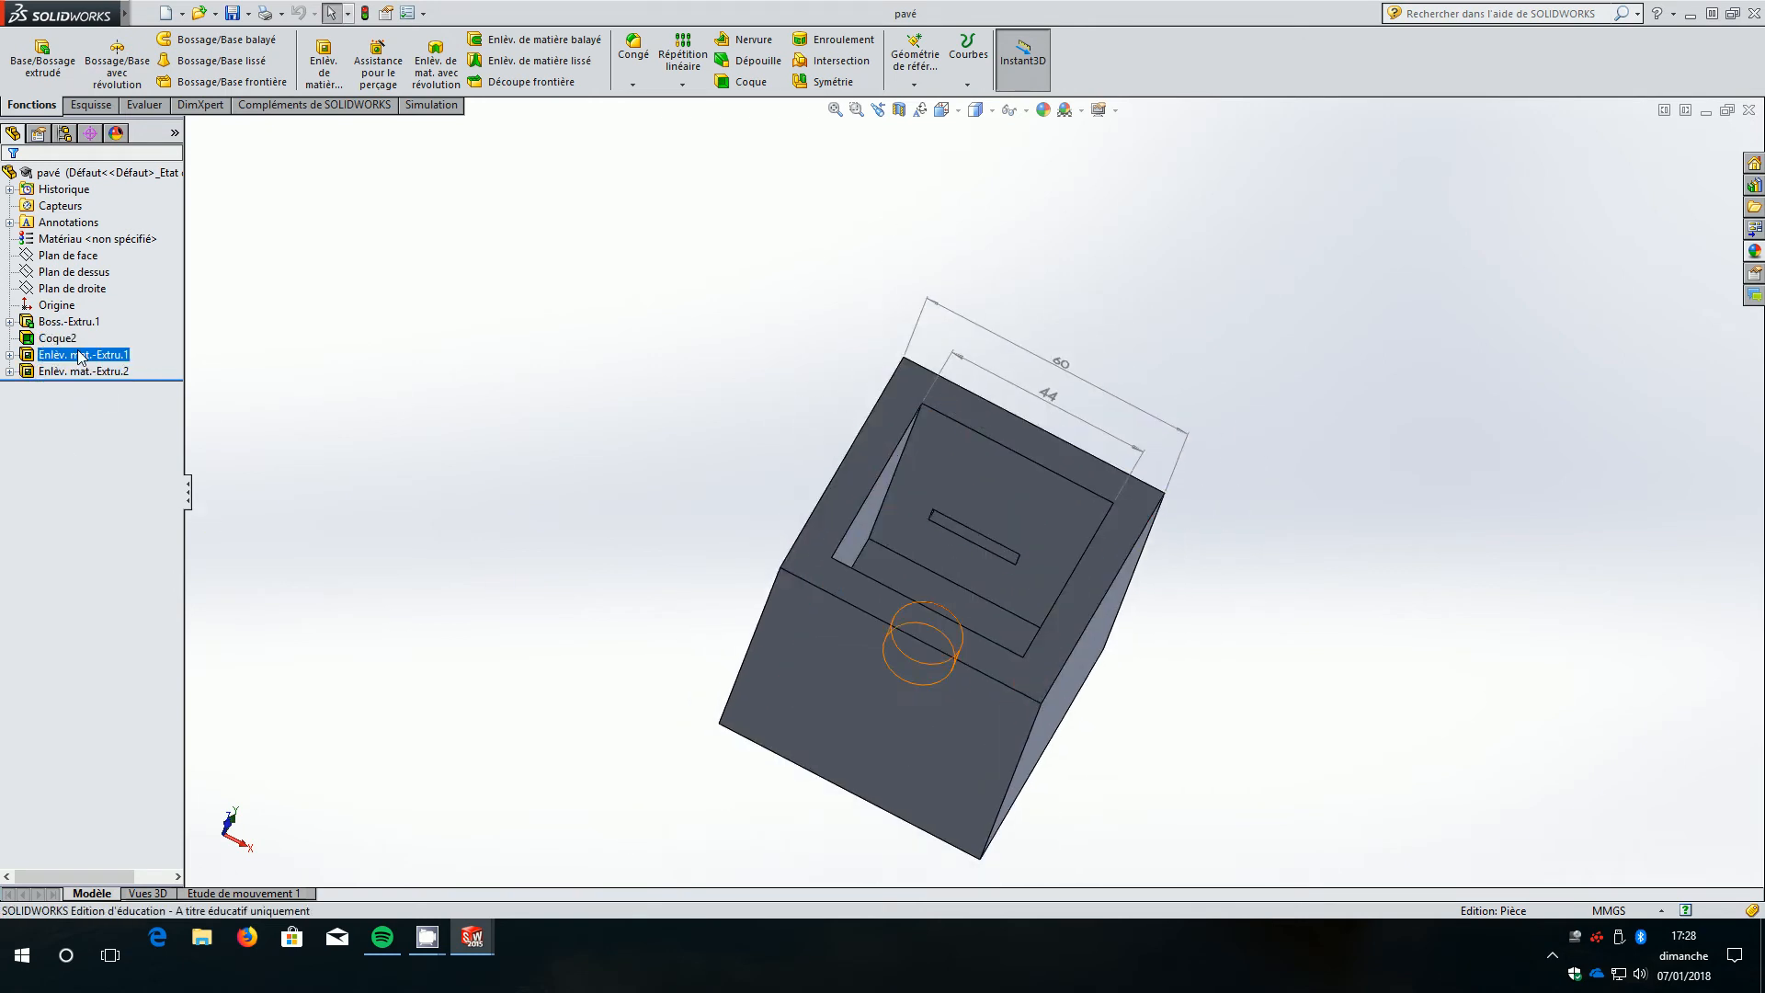
pyautogui.moveTo(554, 476); pyautogui.dragTo(599, 557, button='middle')
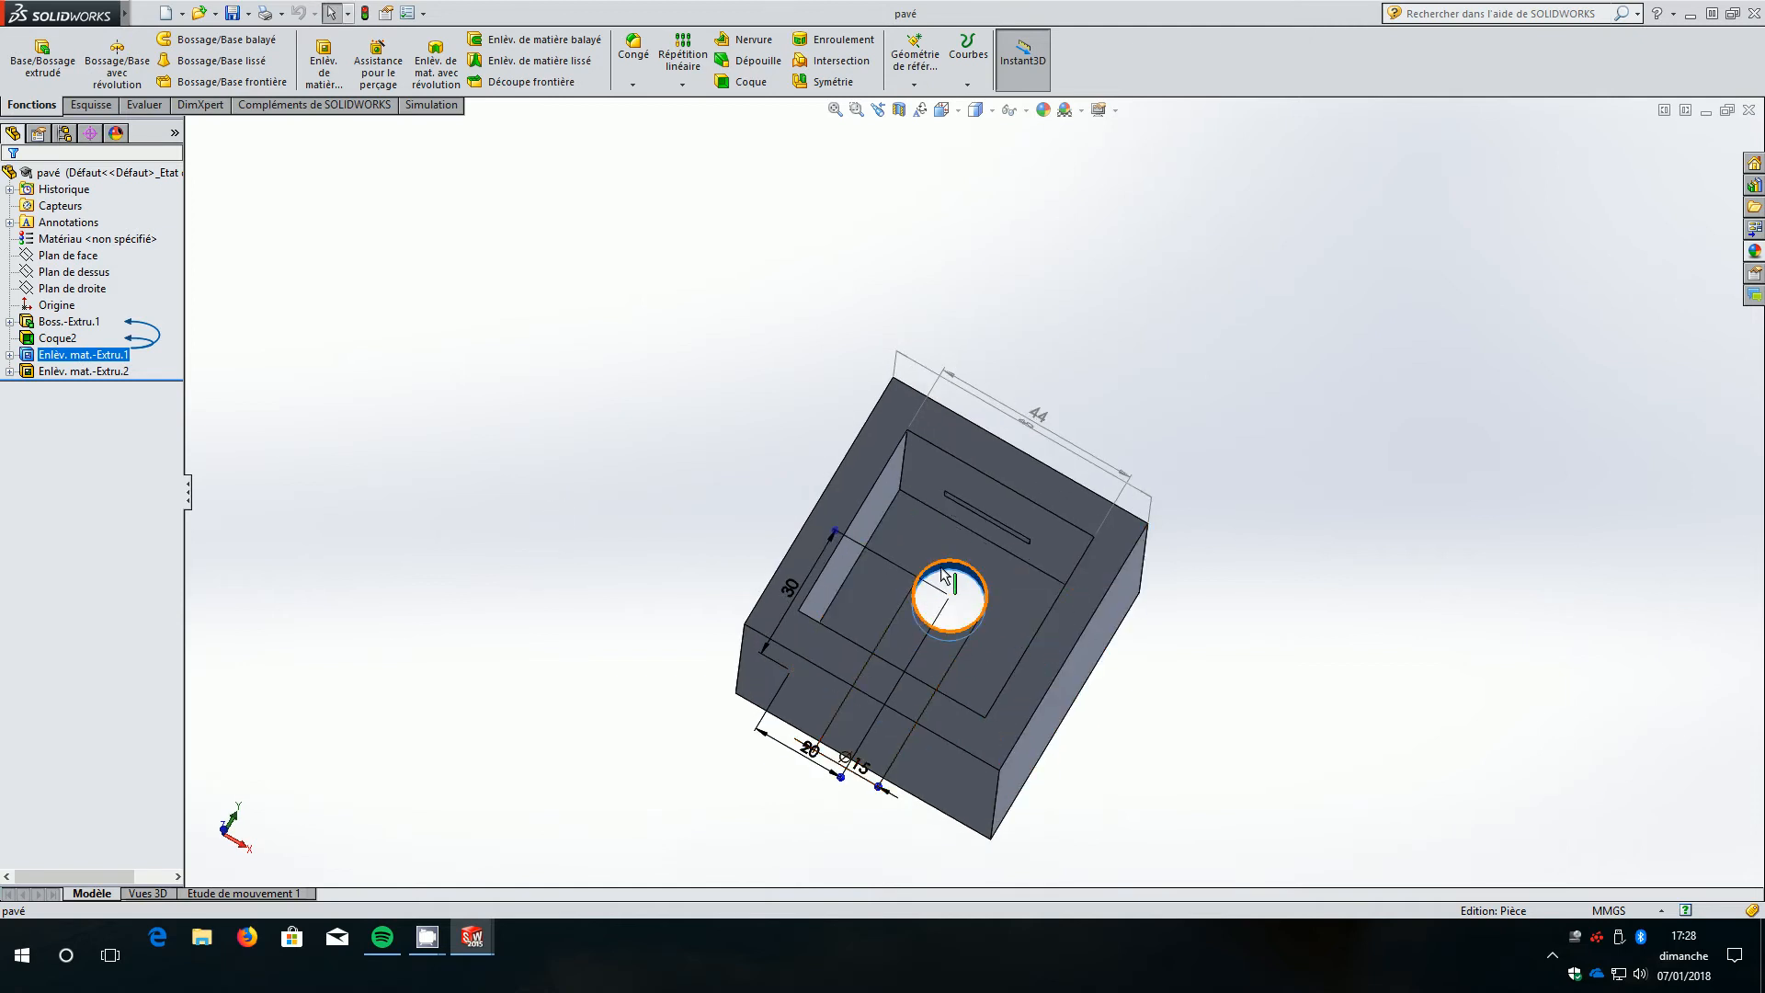
pyautogui.click(196, 410)
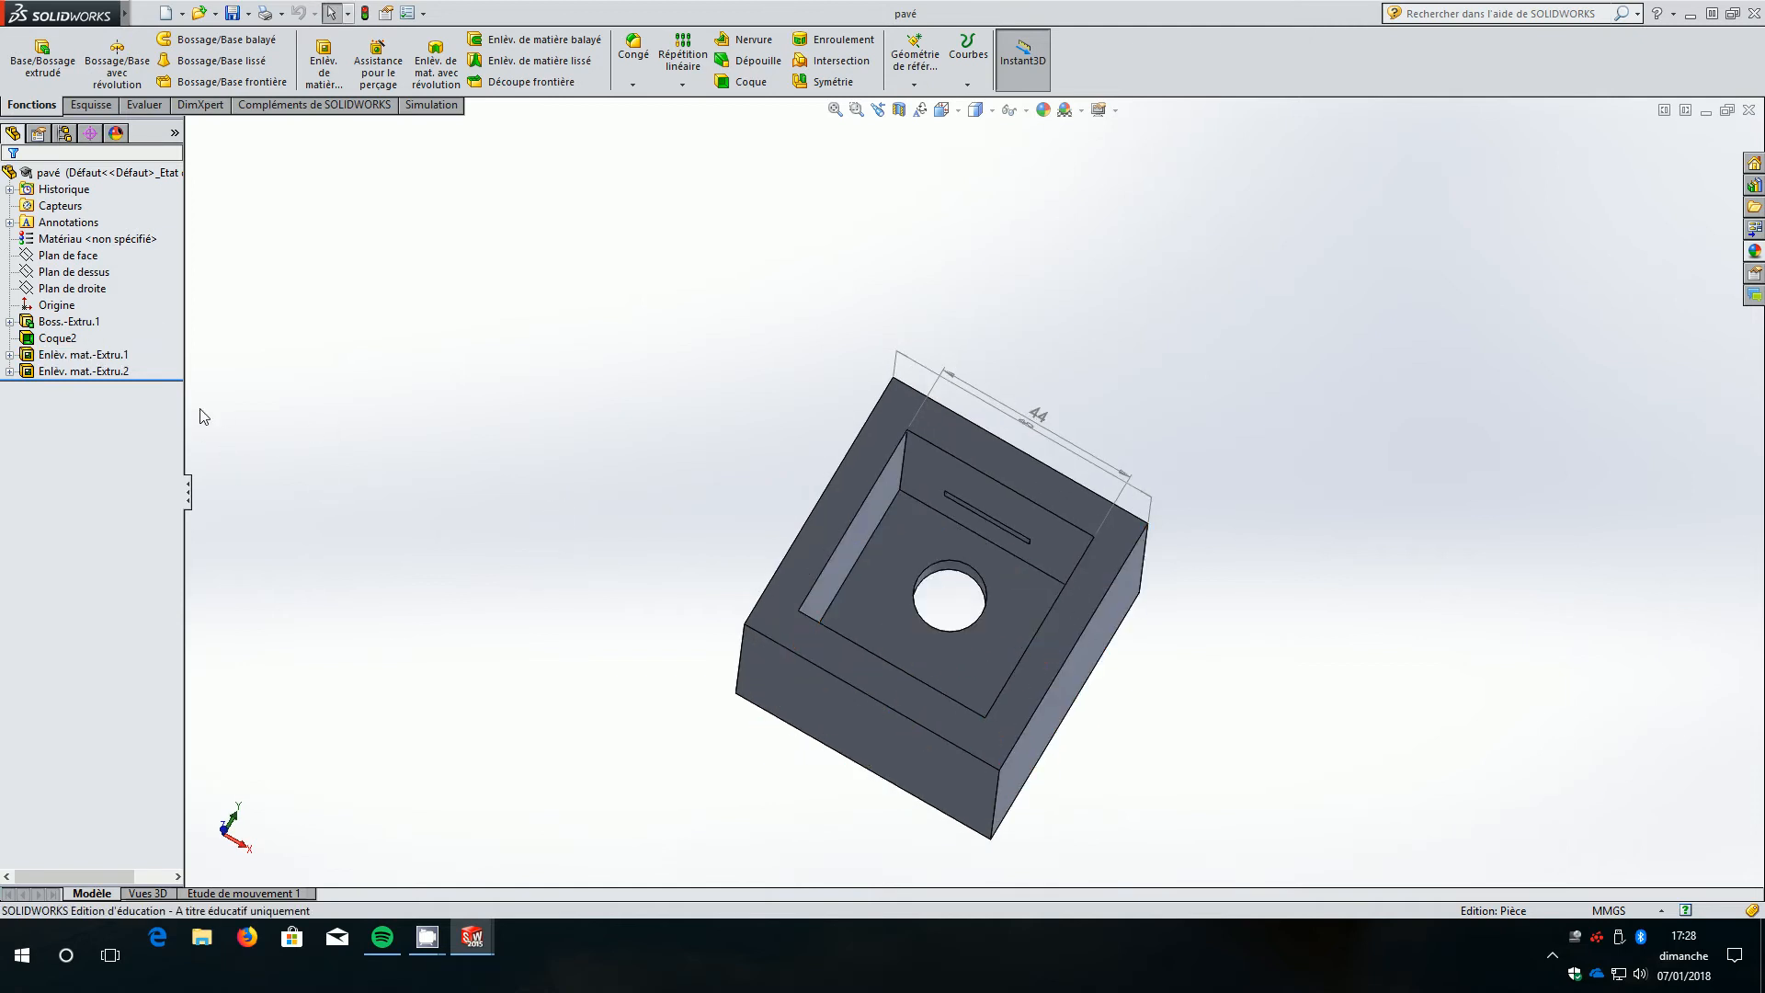
pyautogui.click(60, 339)
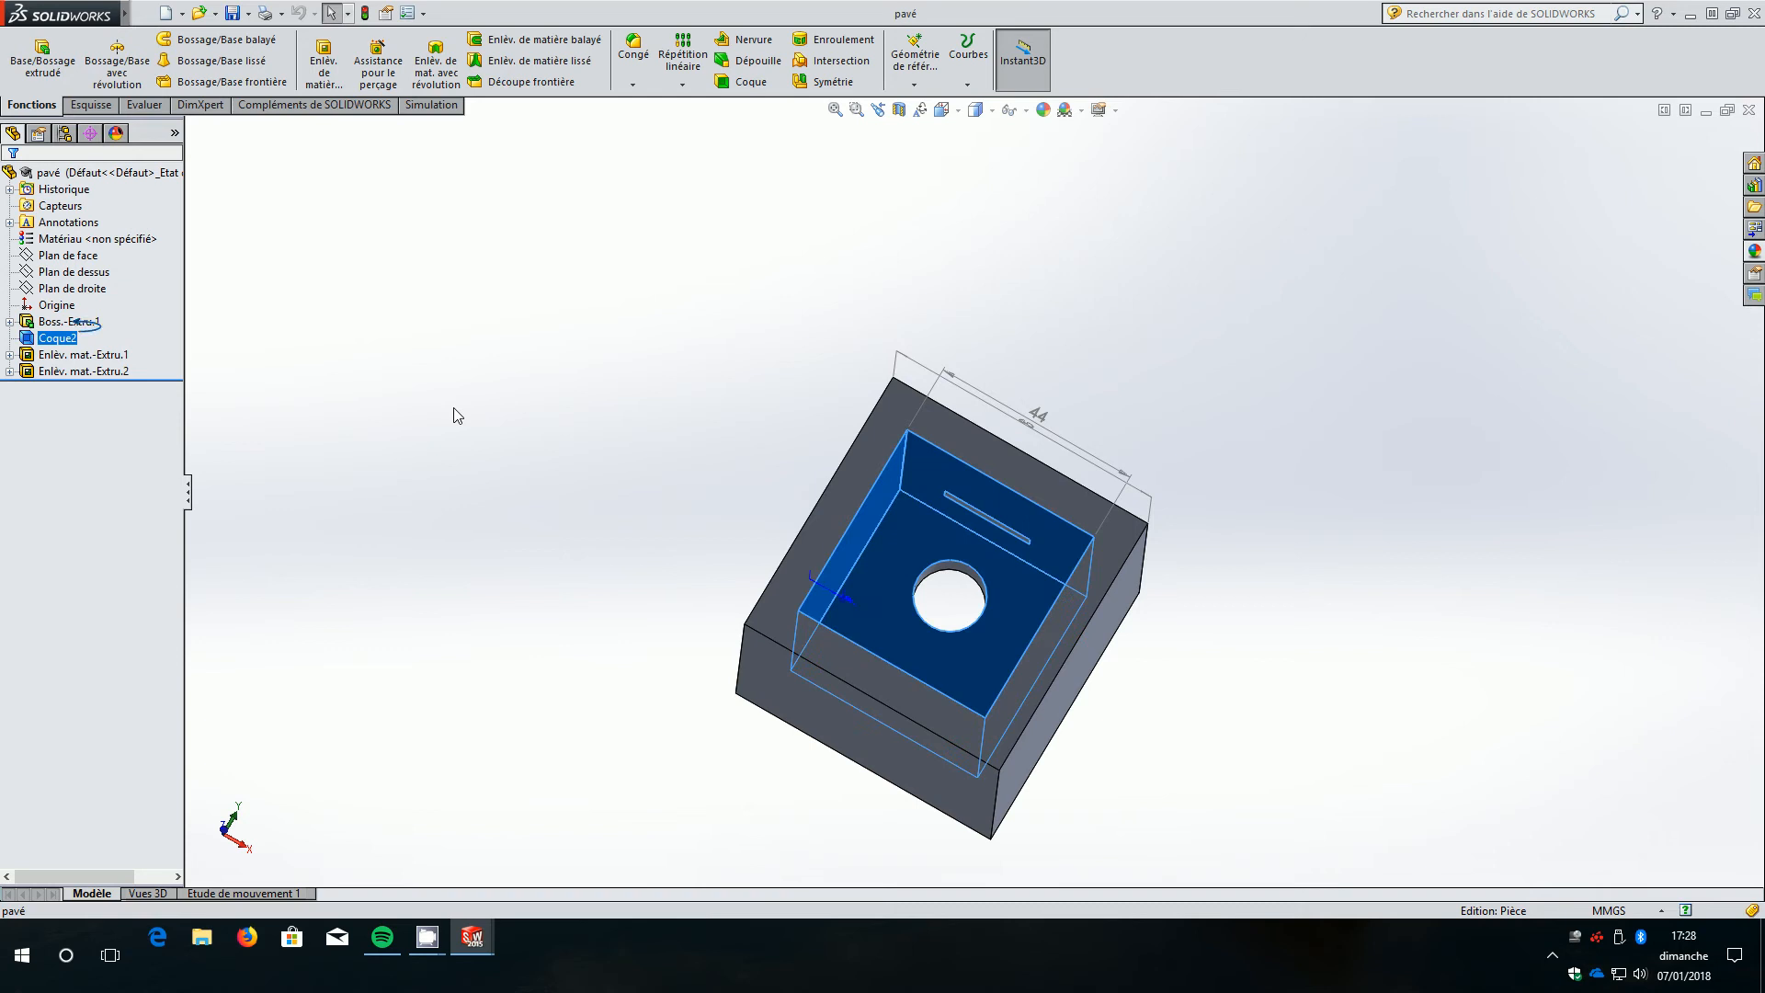
pyautogui.click(453, 415)
pyautogui.click(57, 338)
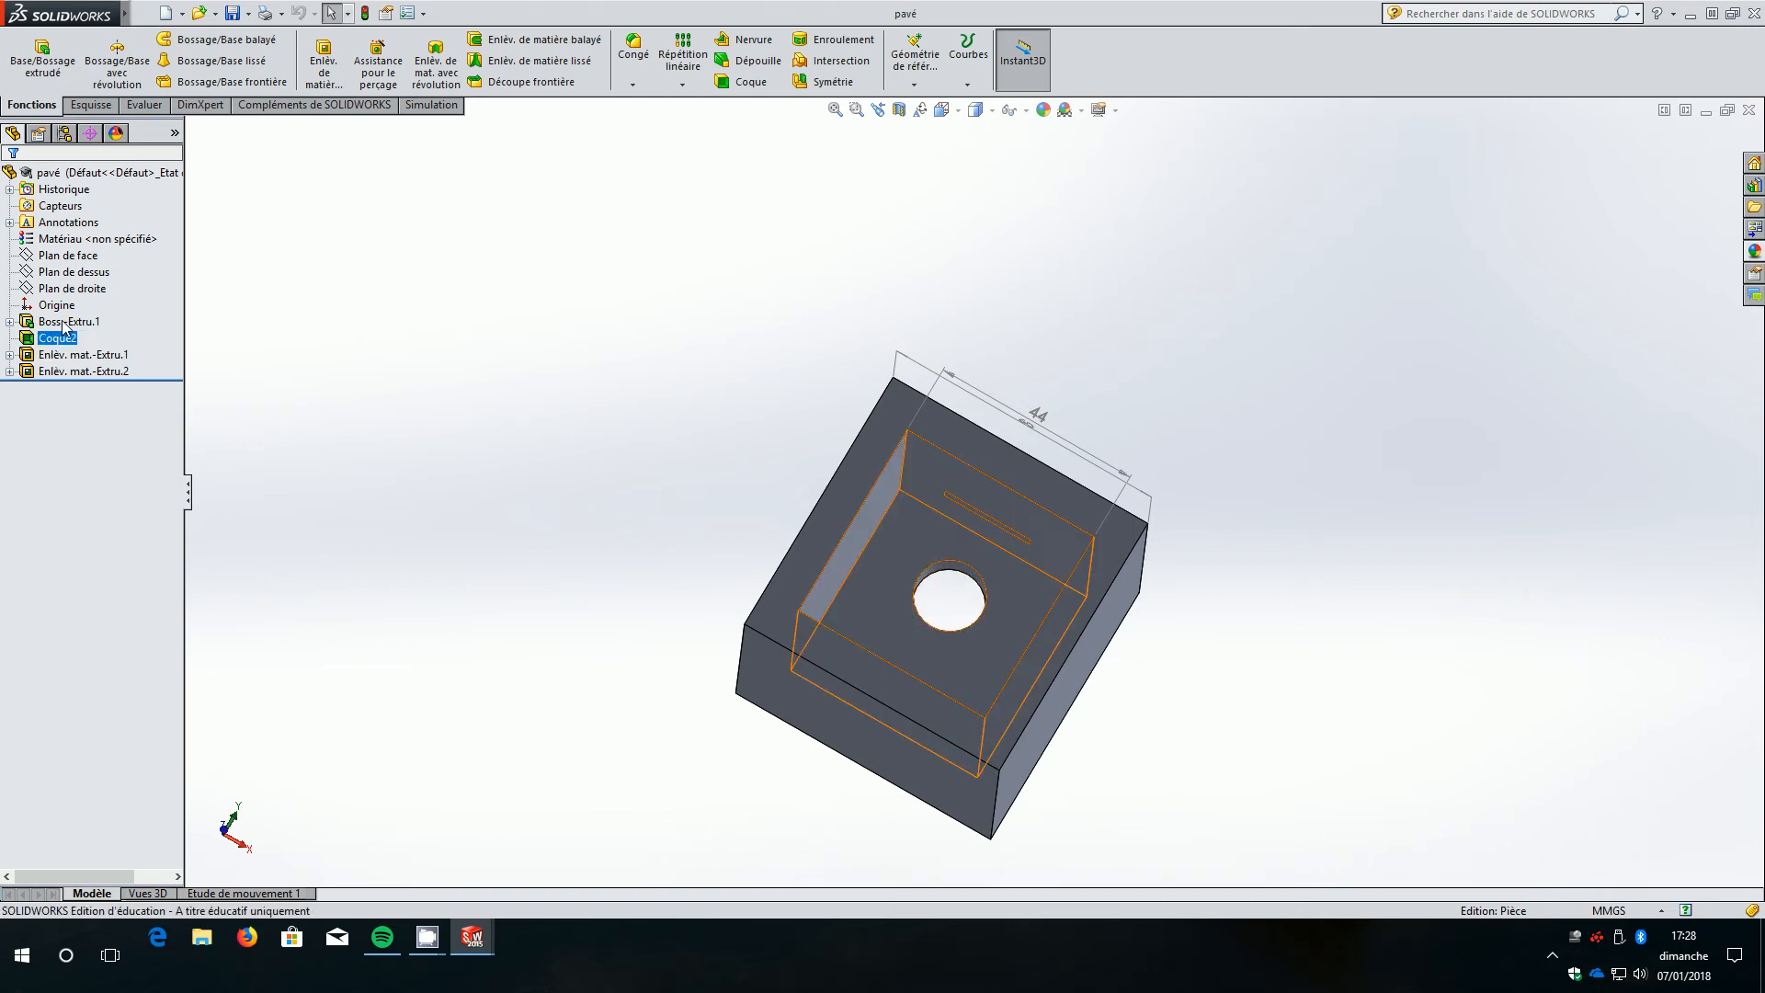
pyautogui.click(65, 322)
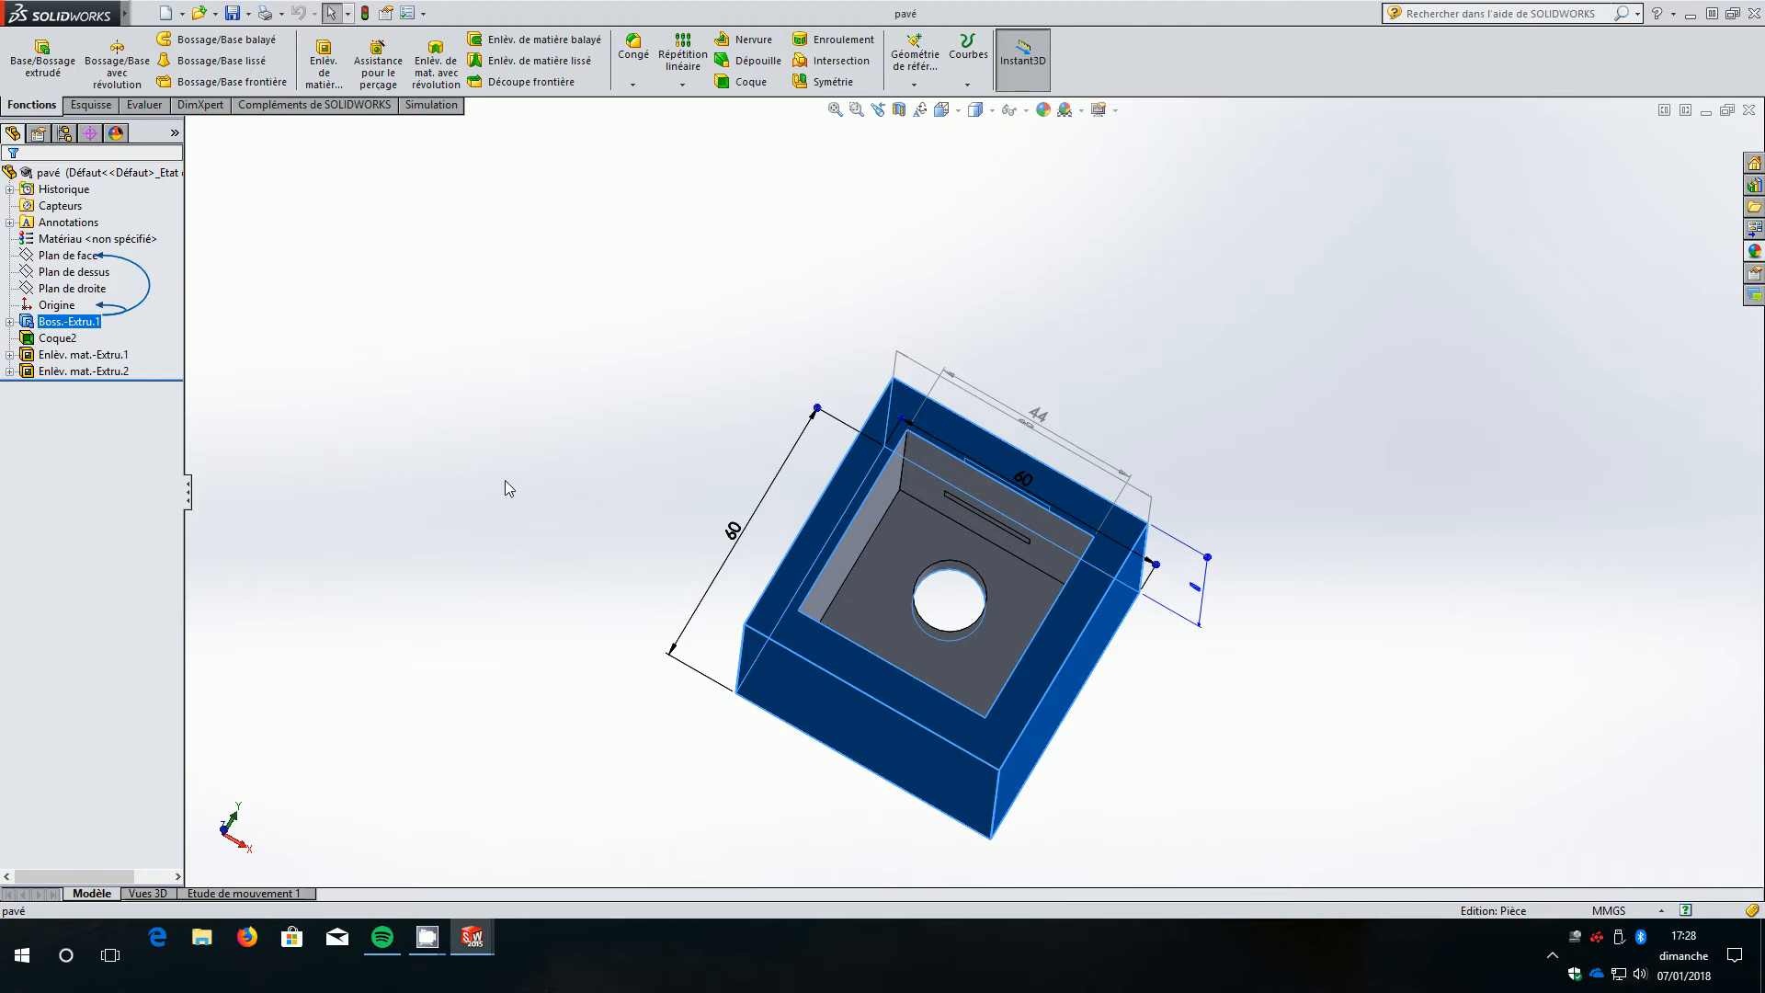
# Edit the base extrusion's sketch, set both side lengths of the square to 40 mm, and exit the sketch.
pyautogui.rightClick(57, 324)
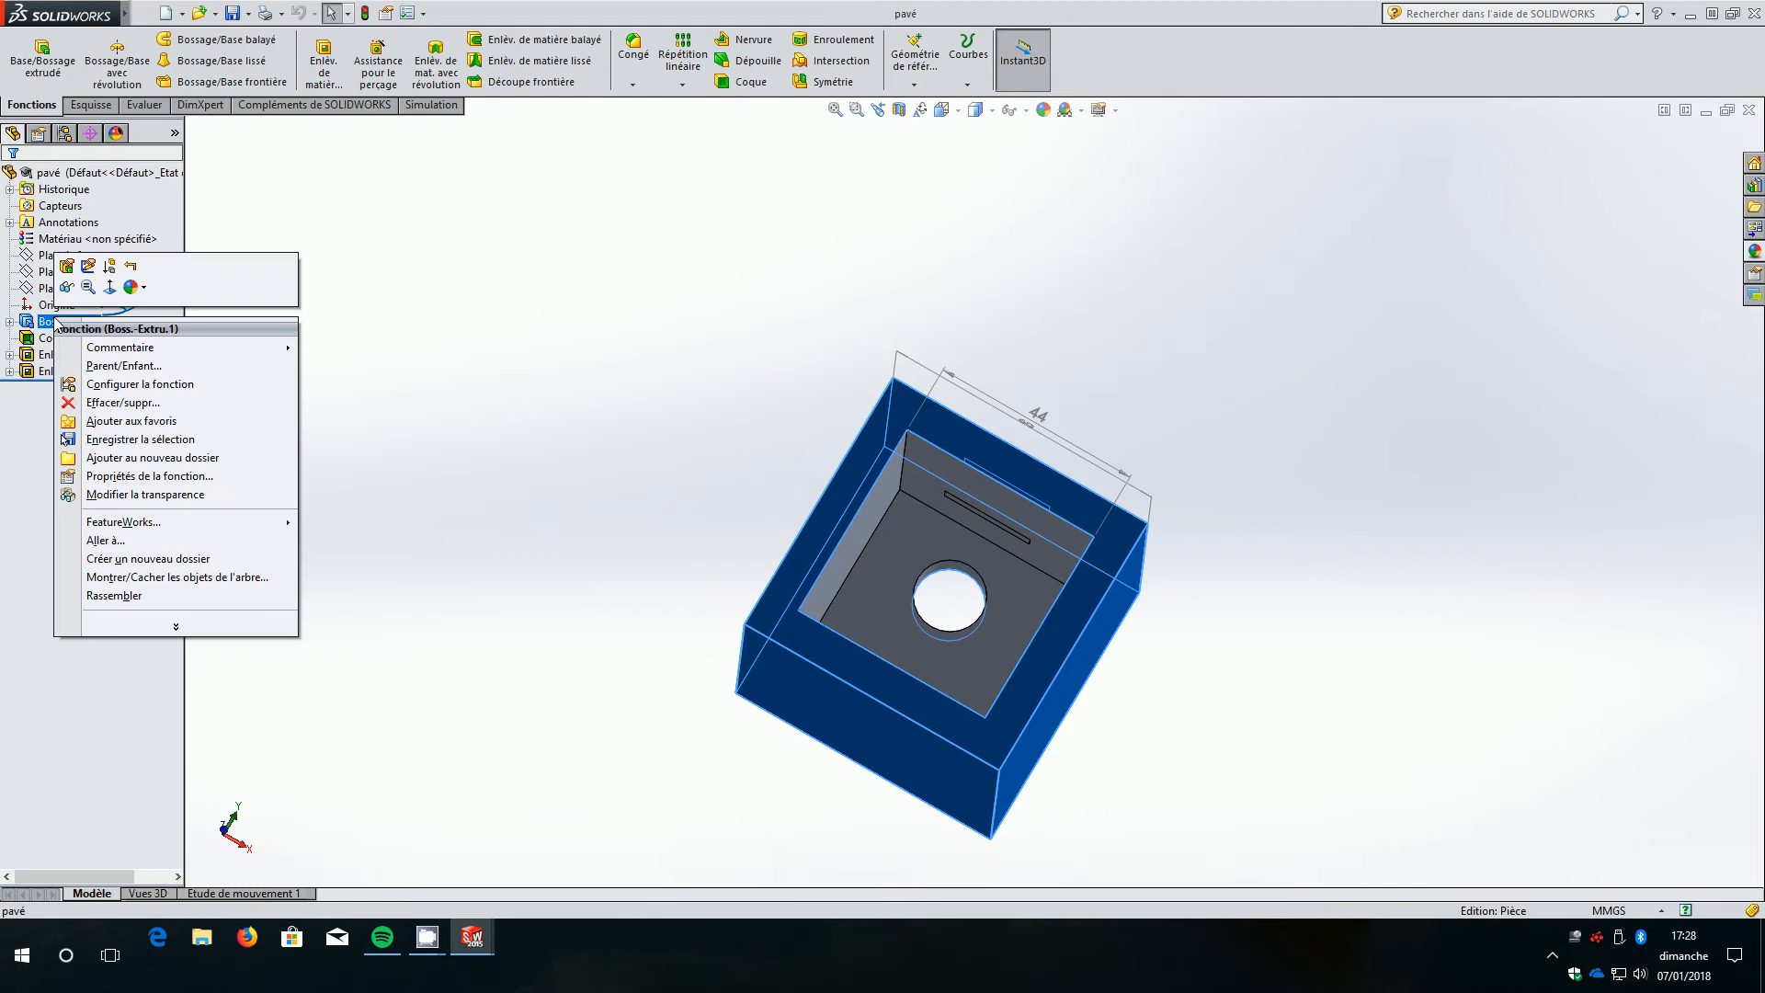
pyautogui.click(88, 267)
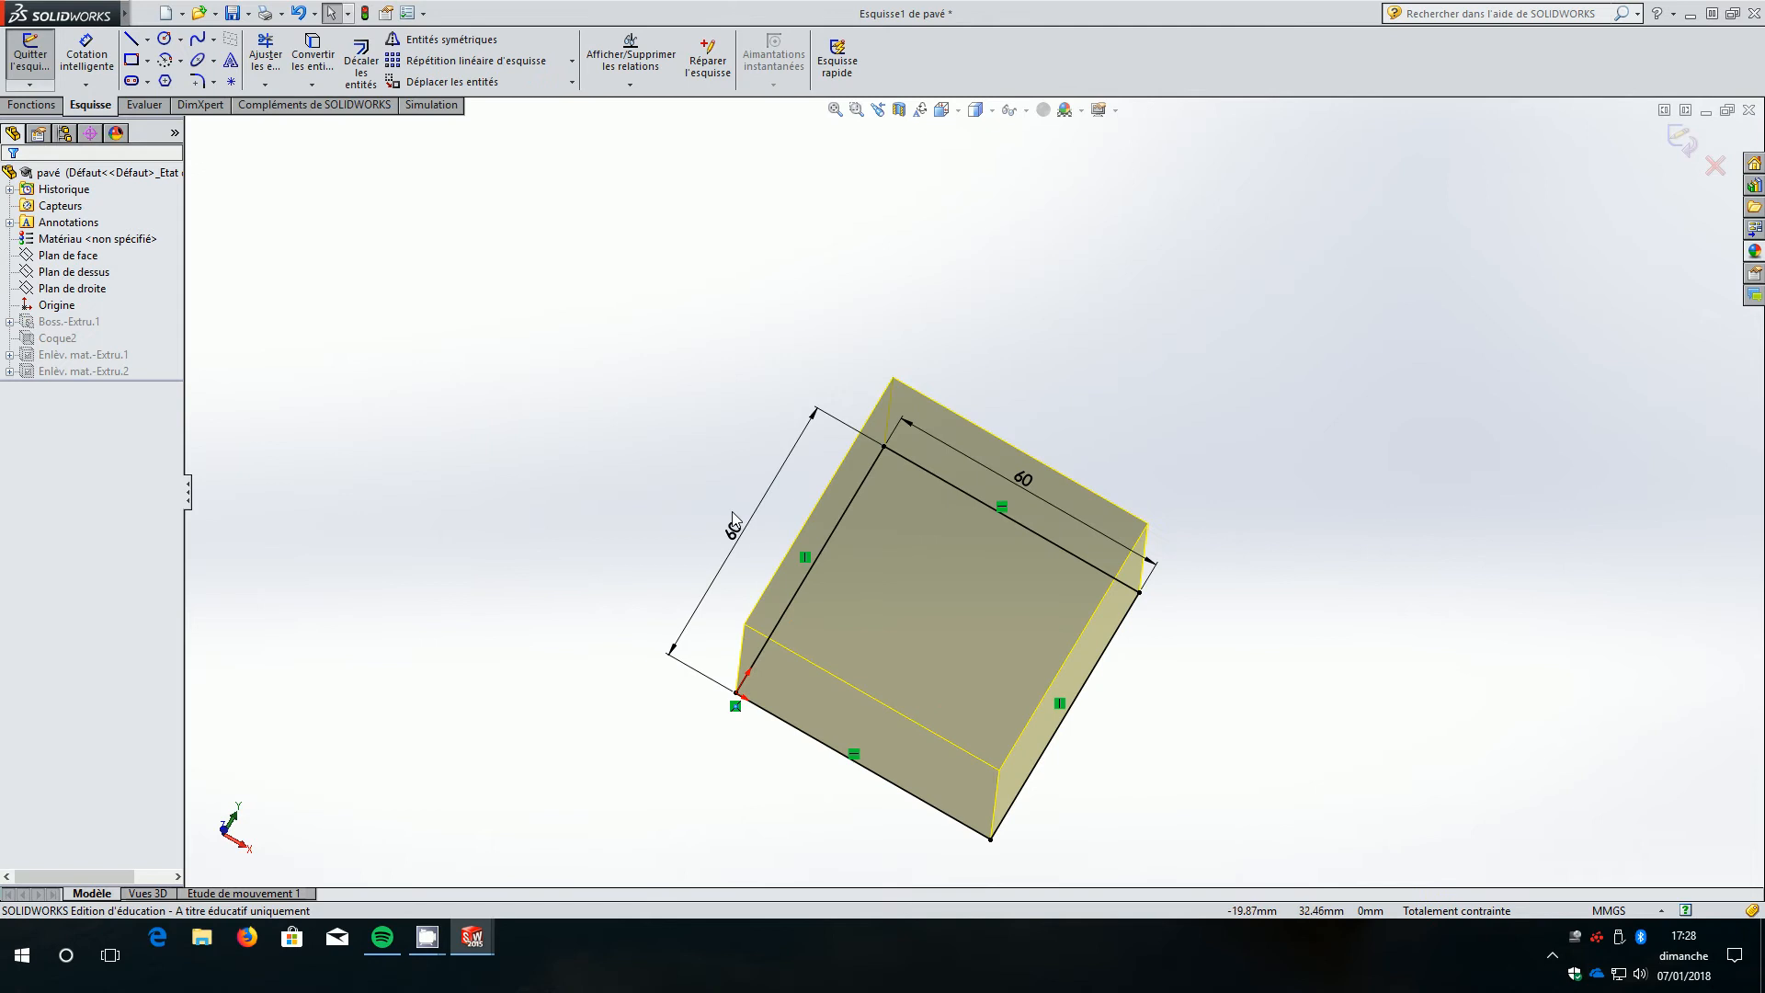
pyautogui.click(736, 542)
pyautogui.doubleClick(737, 542)
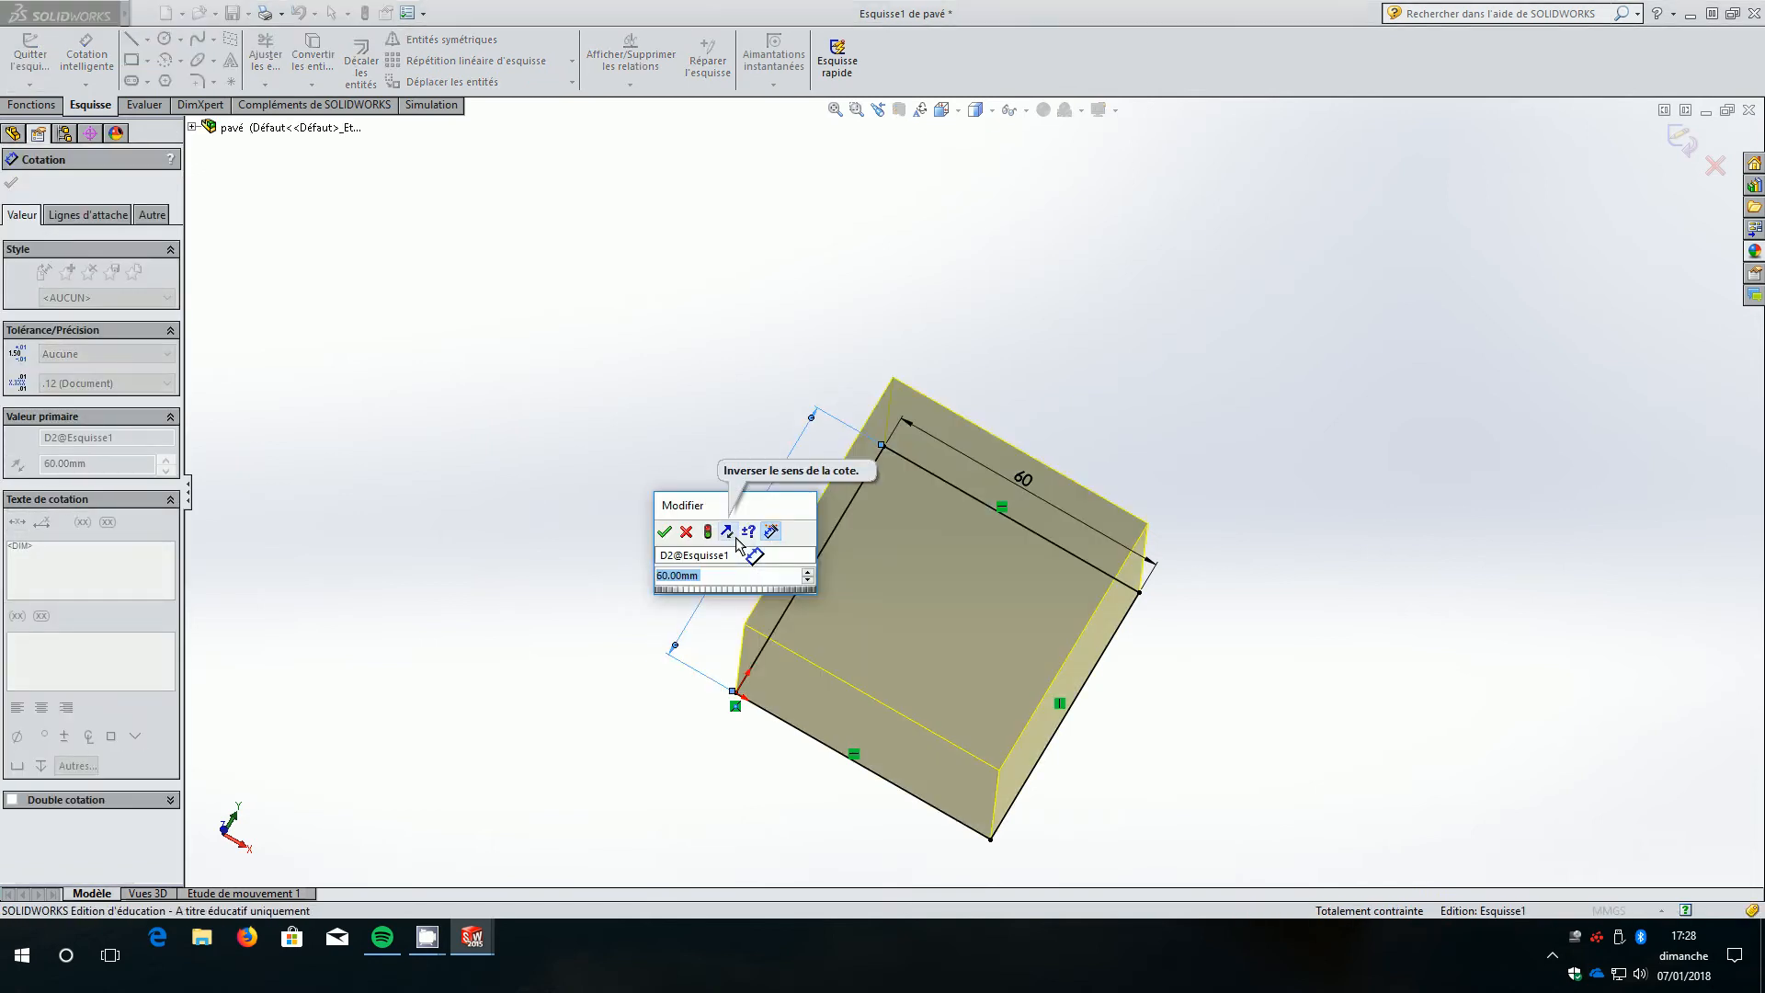
pyautogui.write('40')
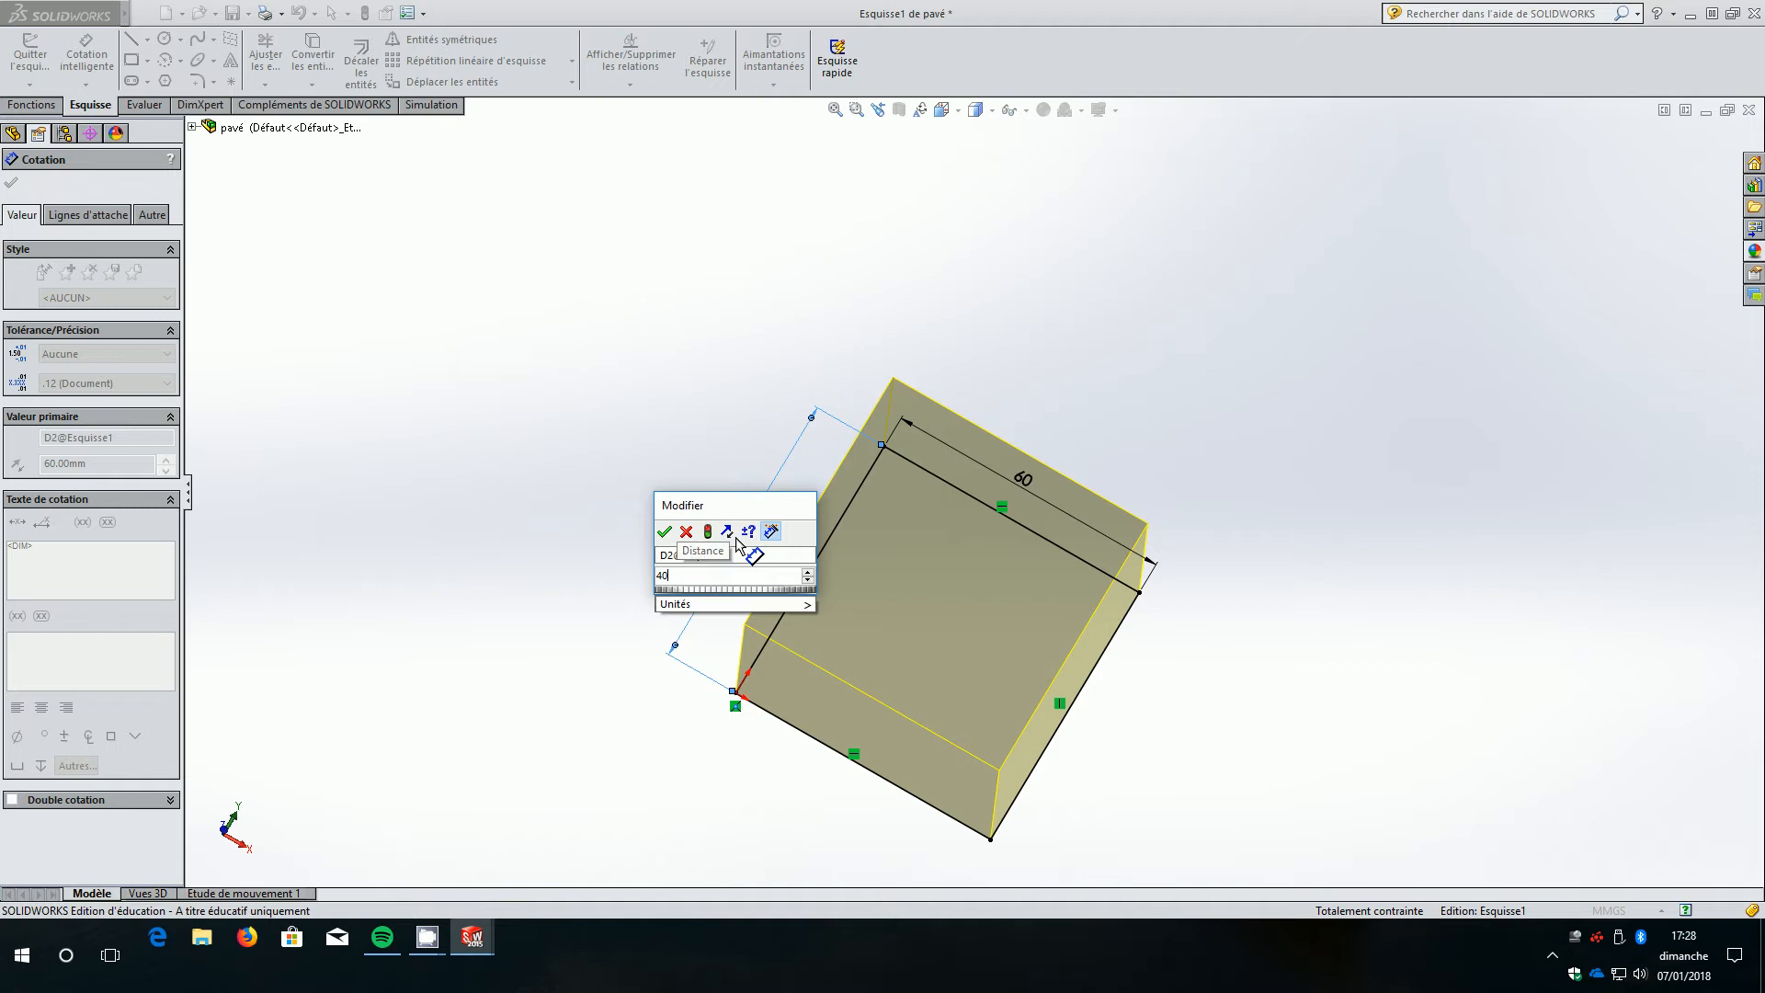
pyautogui.click(664, 531)
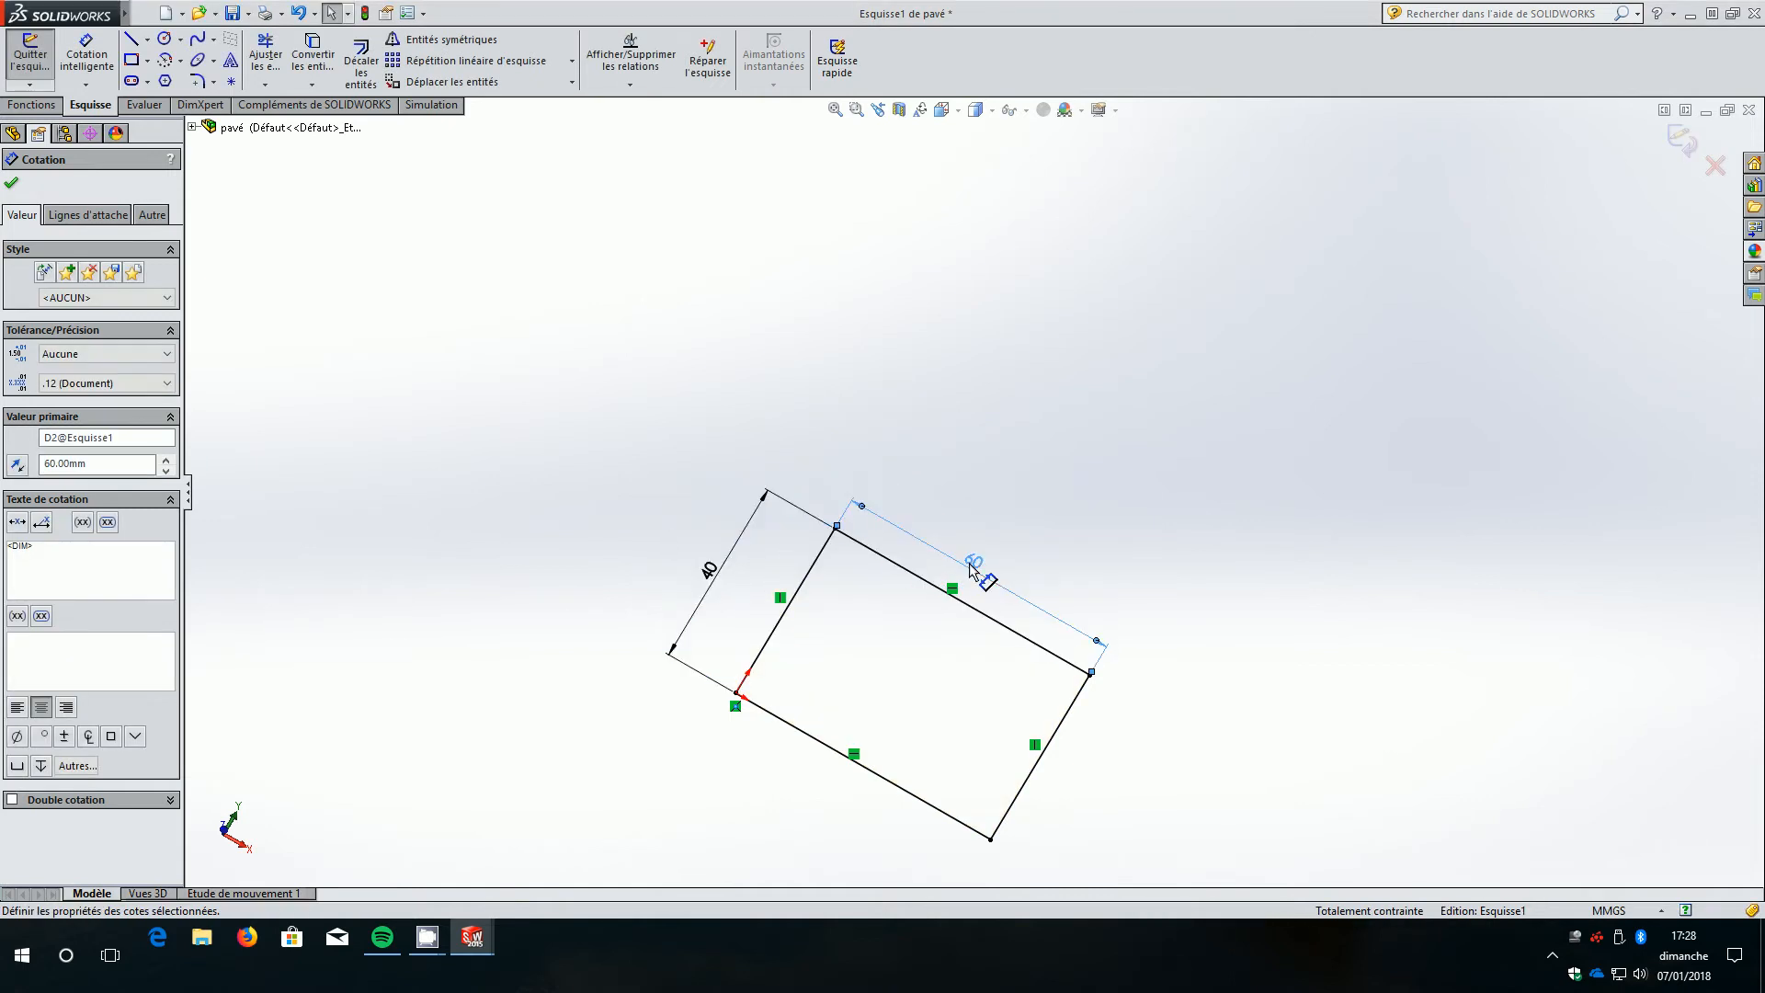
pyautogui.doubleClick(972, 567)
pyautogui.write('40')
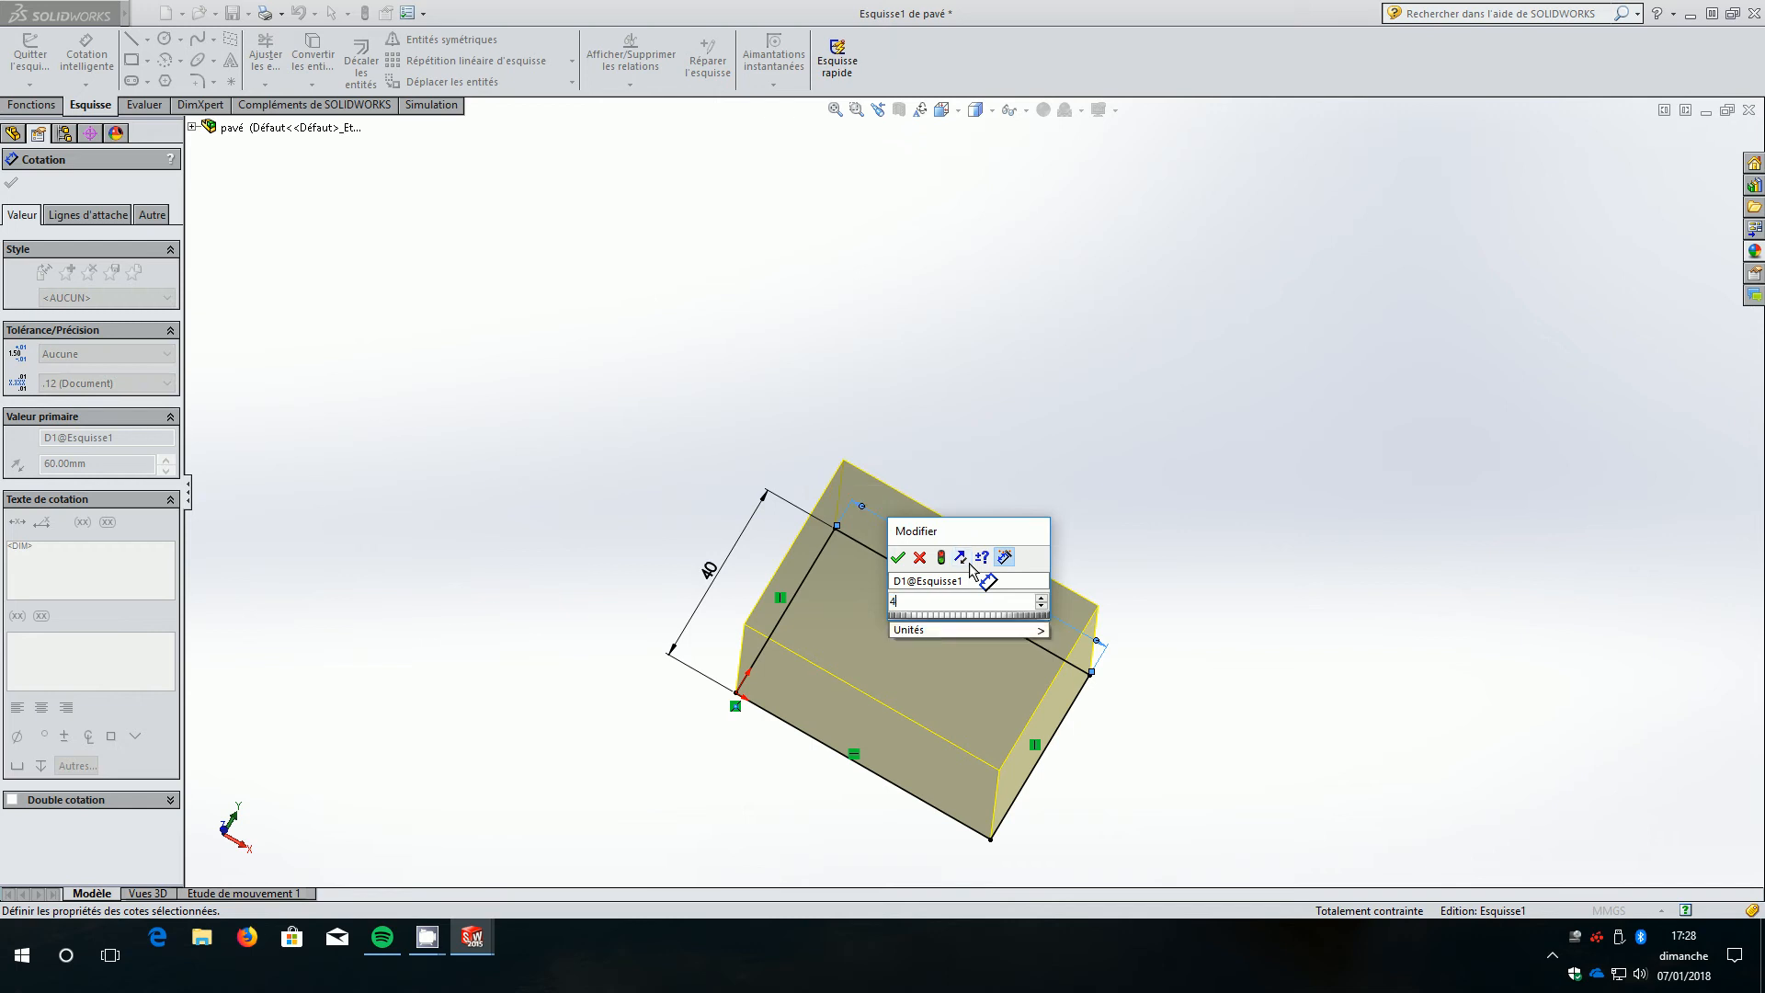
pyautogui.click(899, 558)
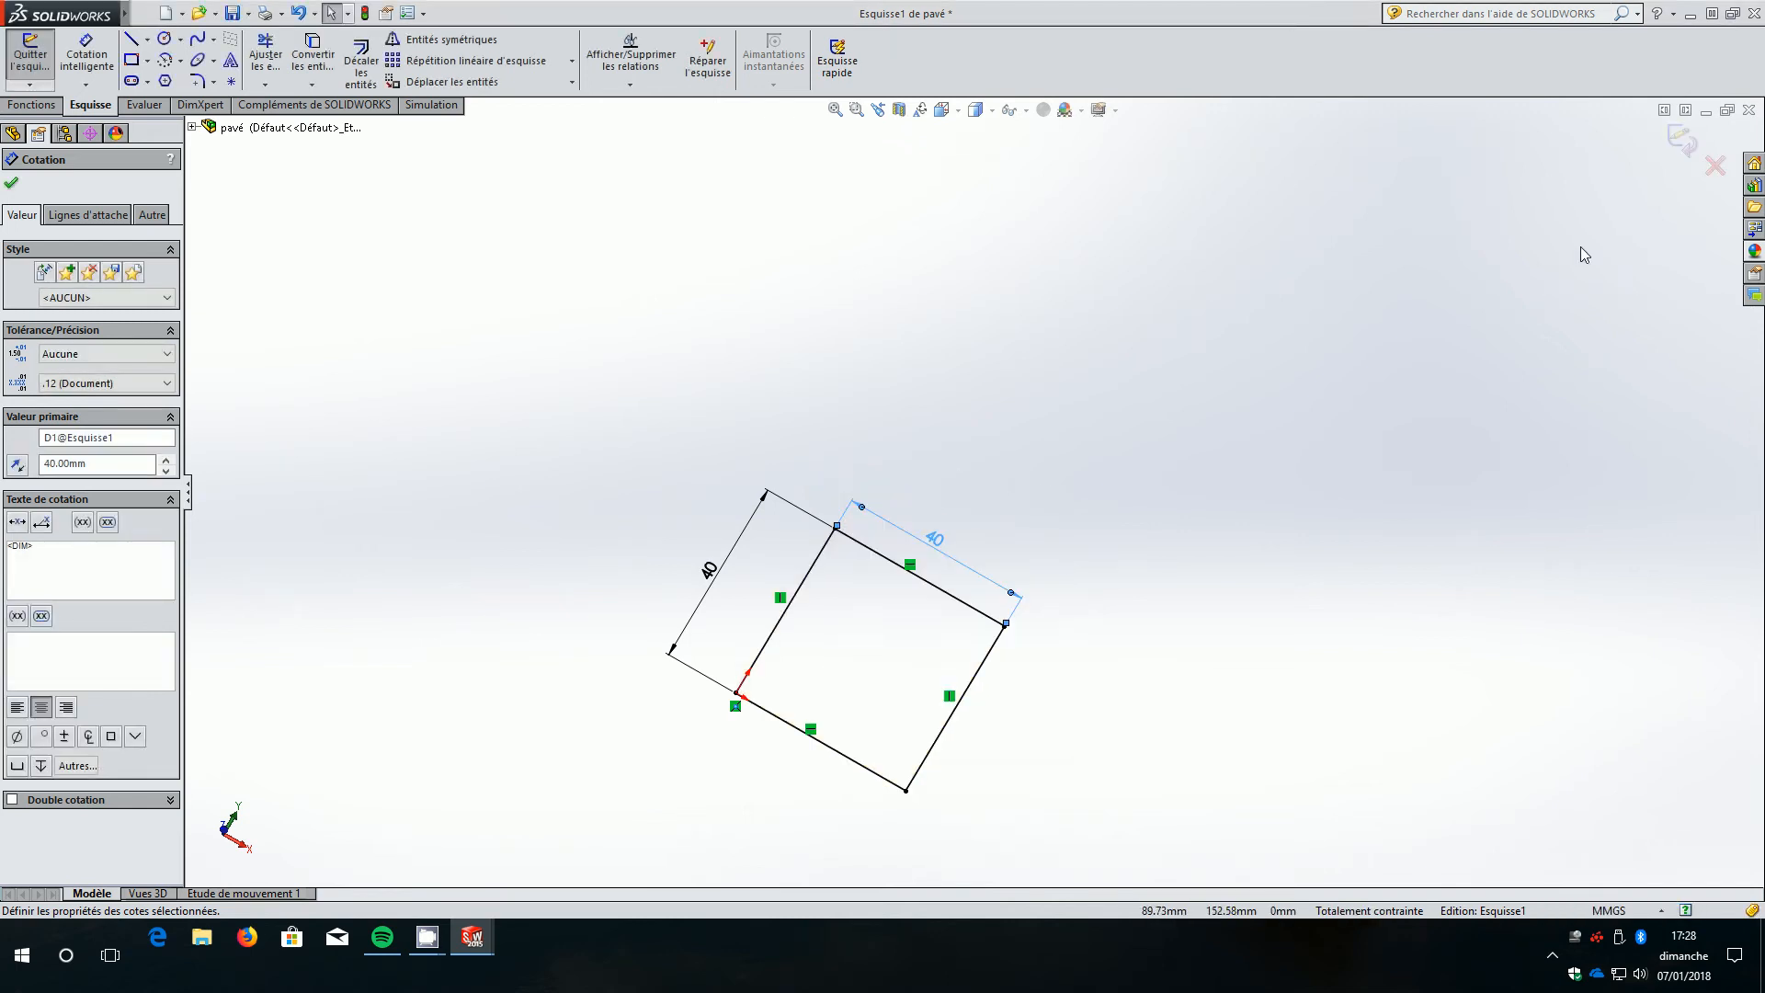
pyautogui.click(1679, 140)
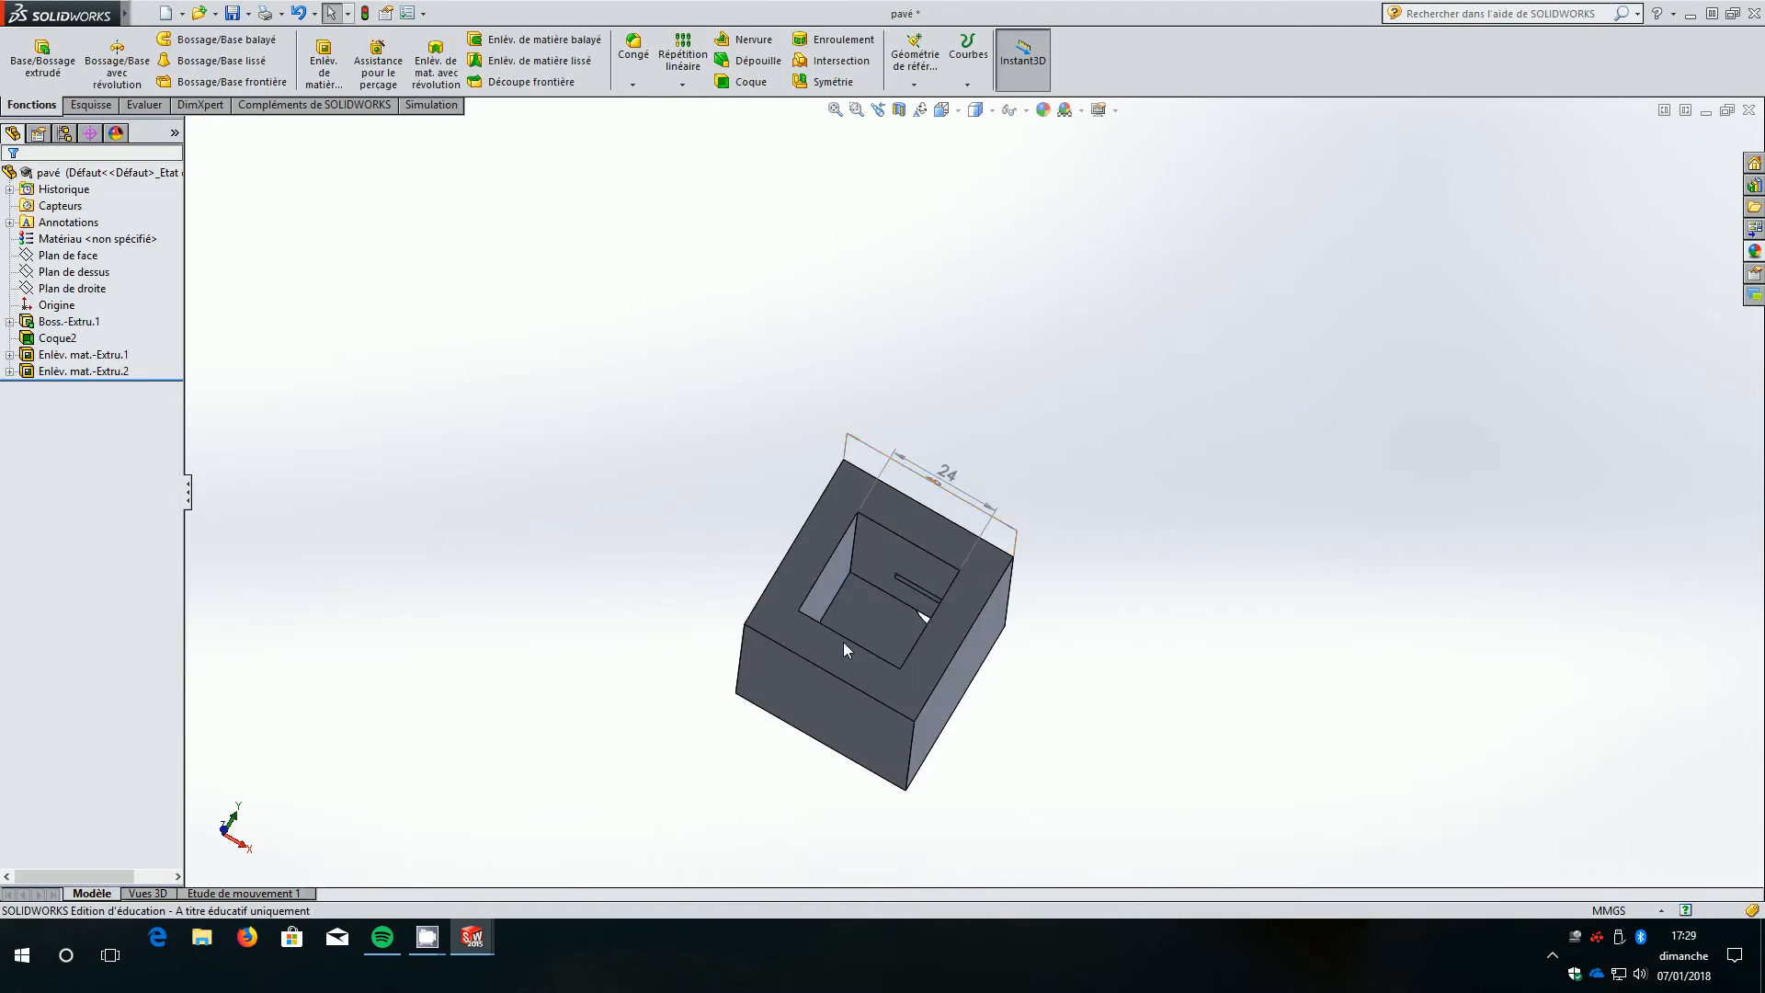
# Edit the shell feature and set its wall thickness to 3 mm.
pyautogui.moveTo(844, 647); pyautogui.dragTo(677, 500, button='middle')
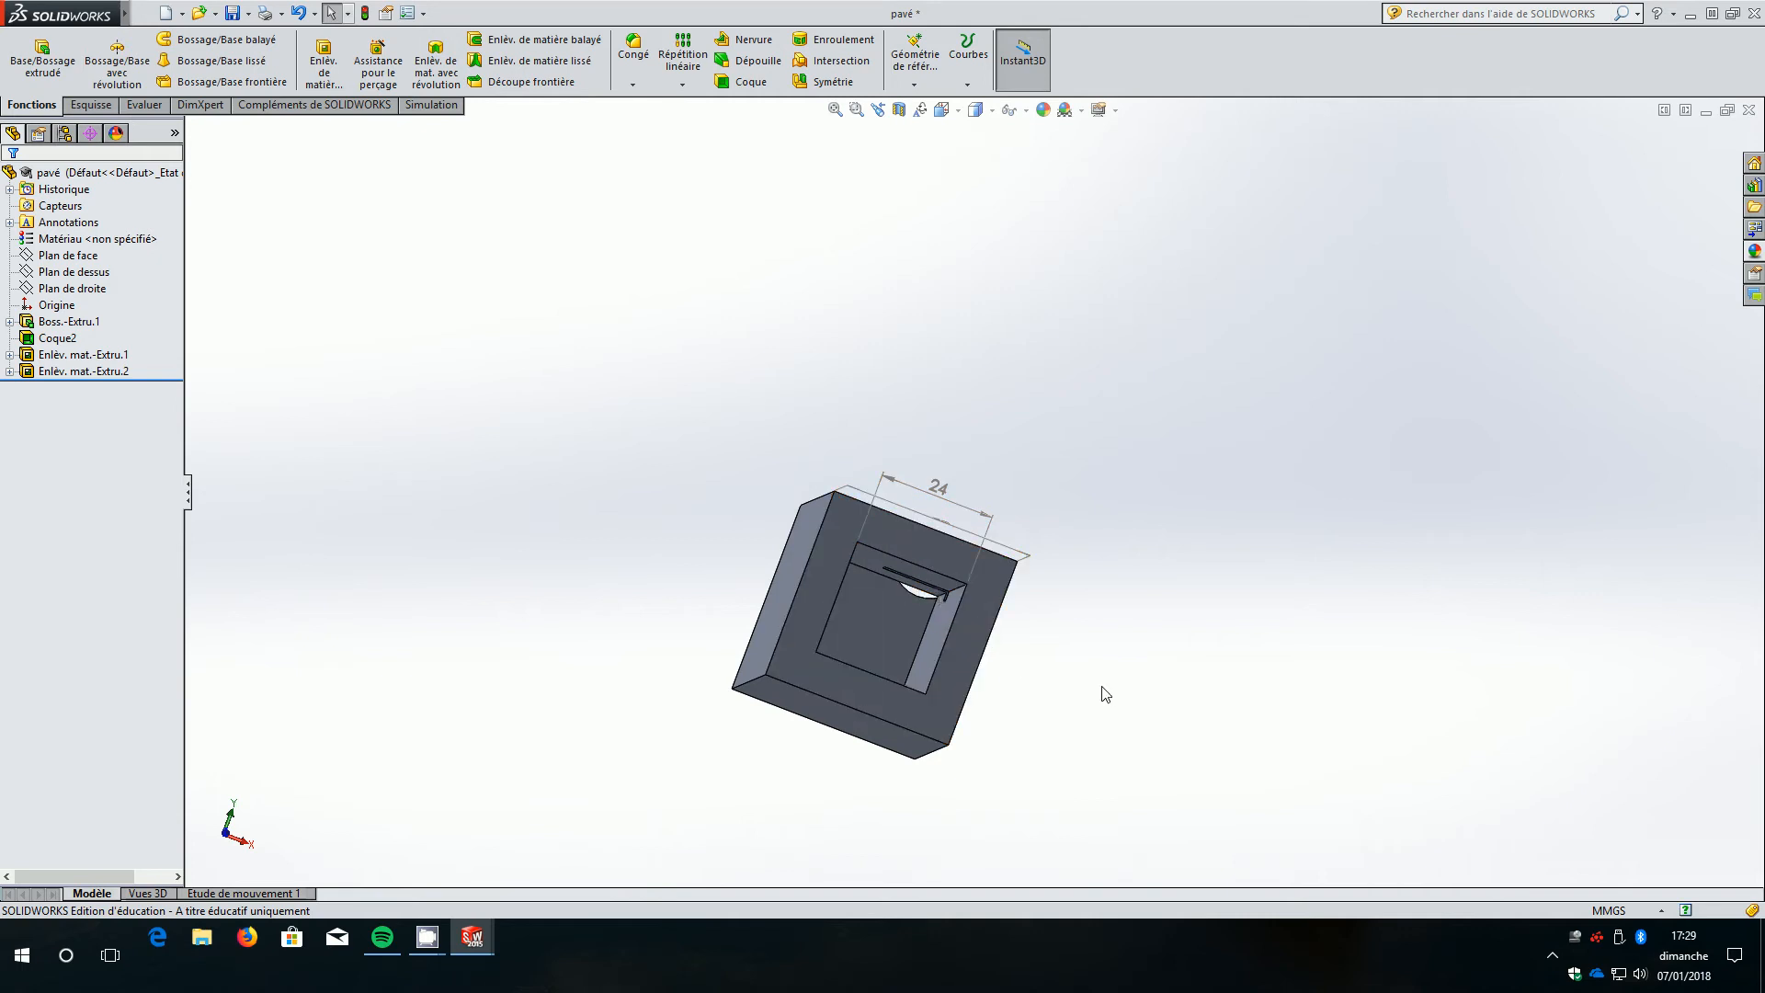
pyautogui.click(69, 322)
pyautogui.click(55, 339)
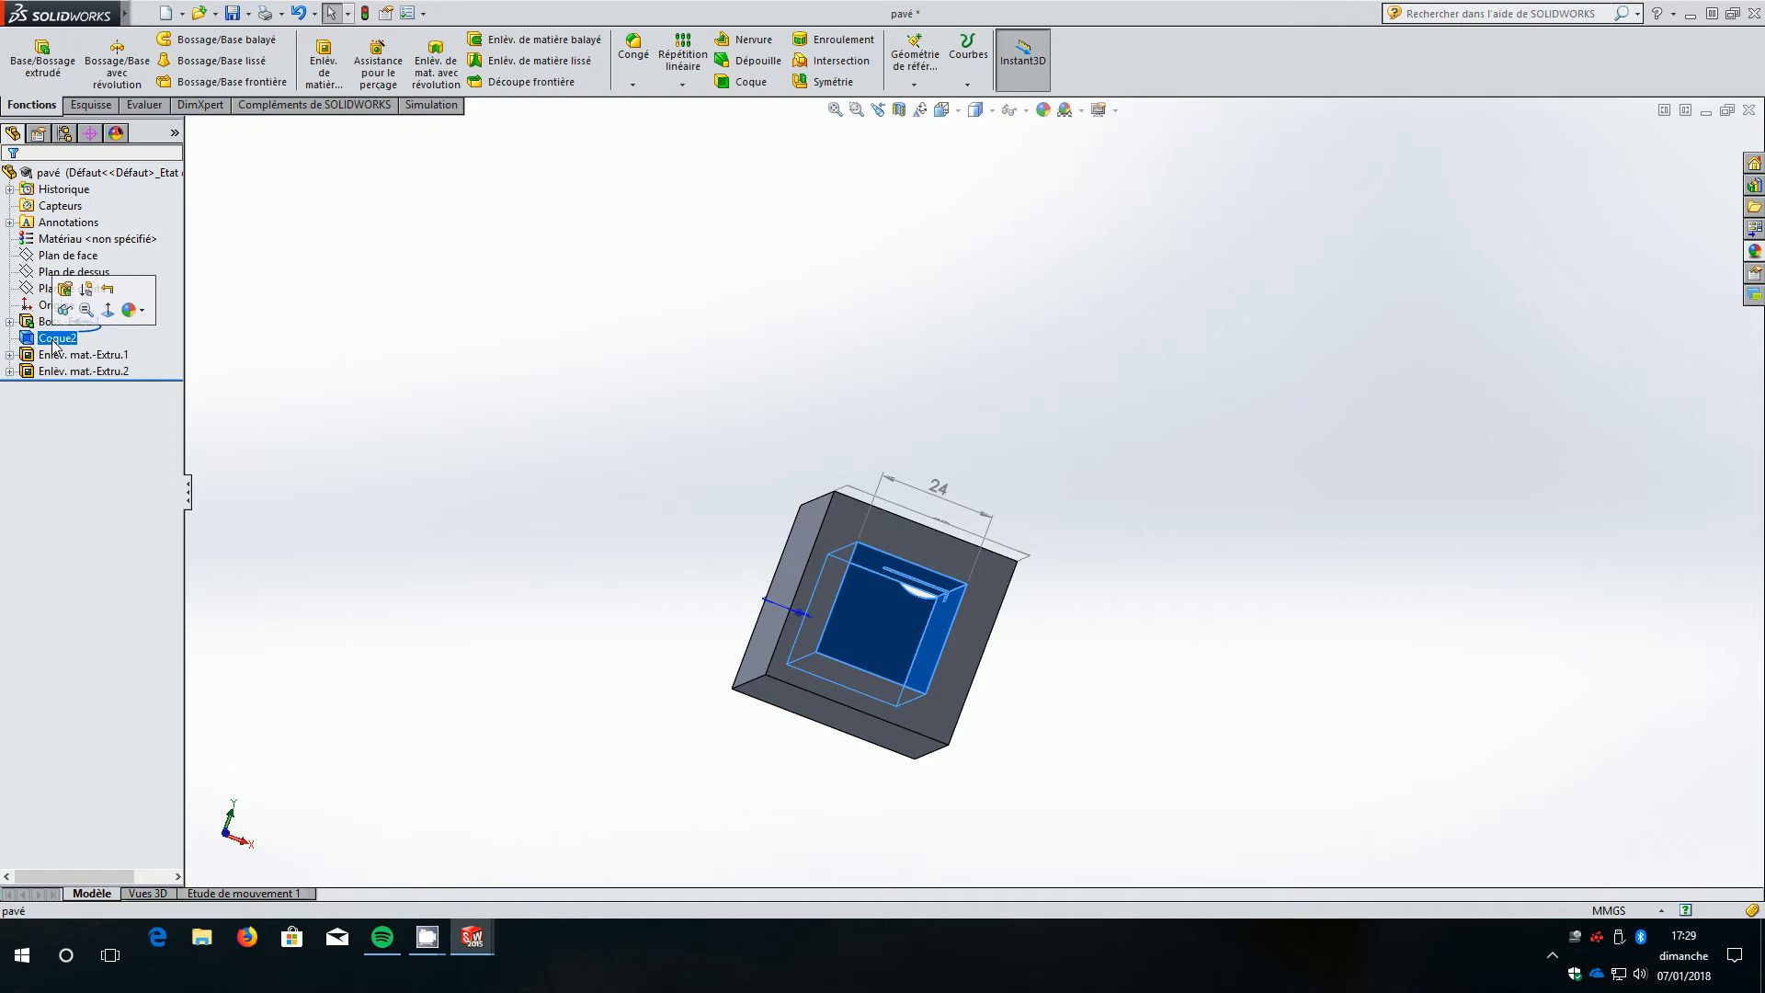
pyautogui.rightClick(55, 340)
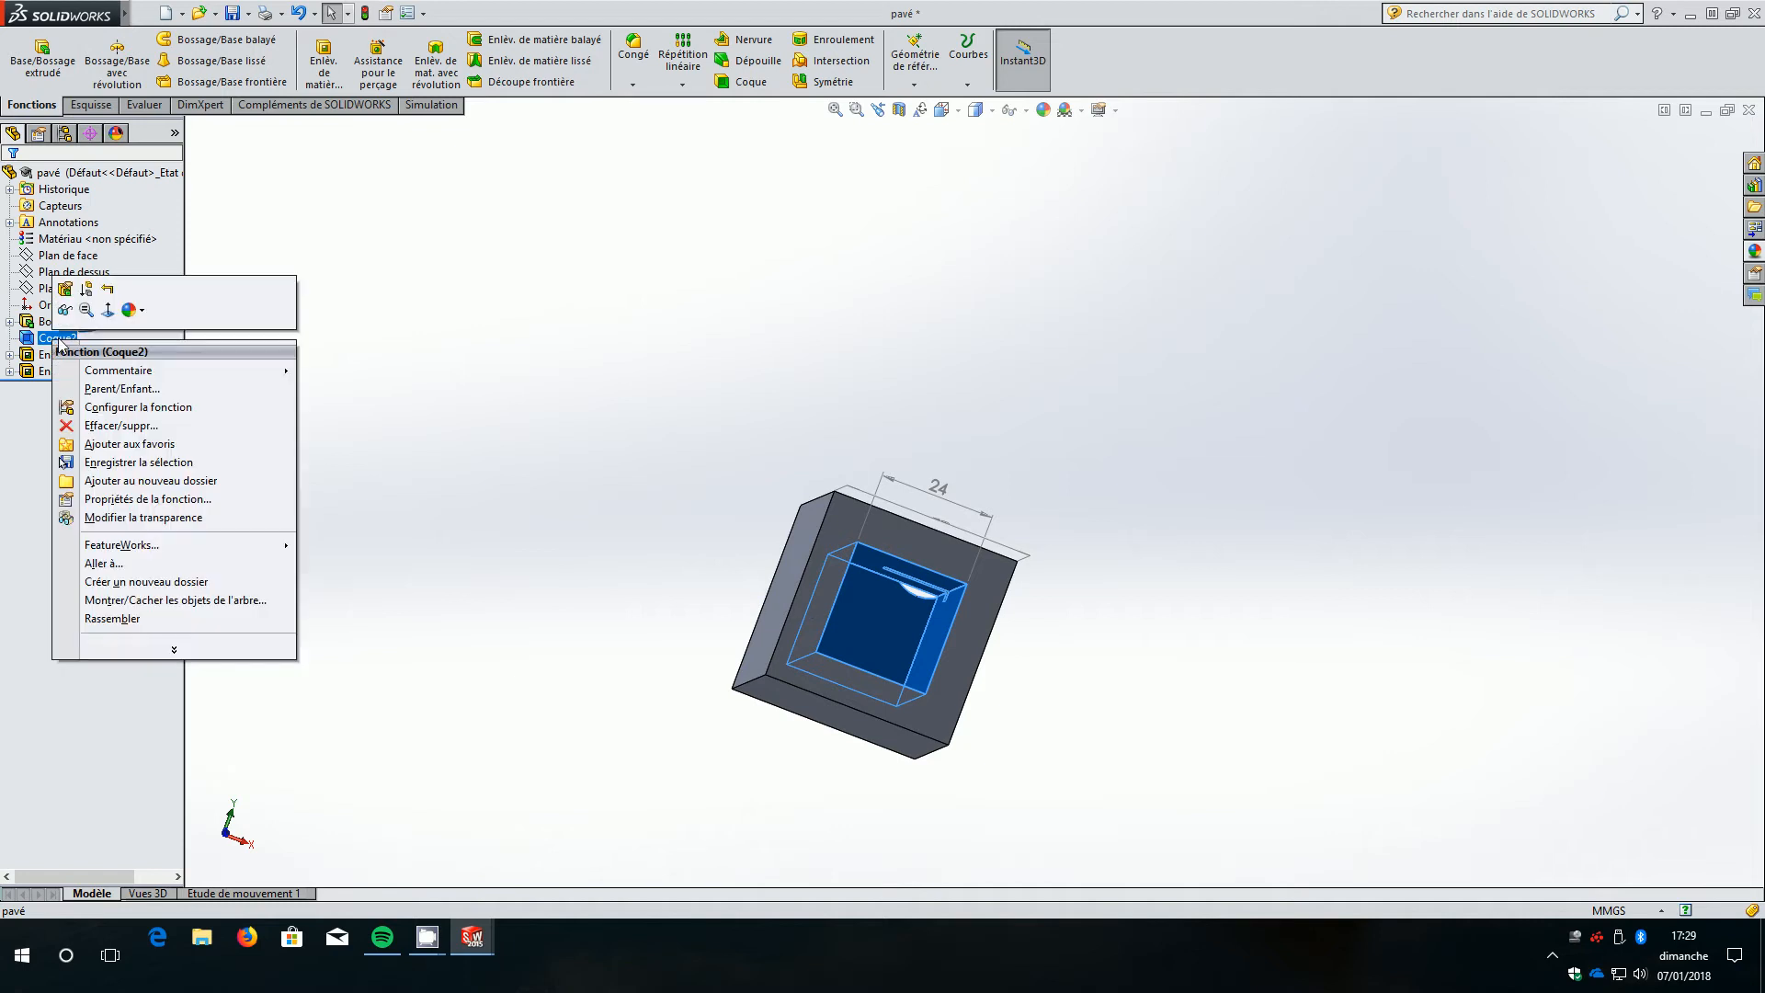
pyautogui.click(65, 289)
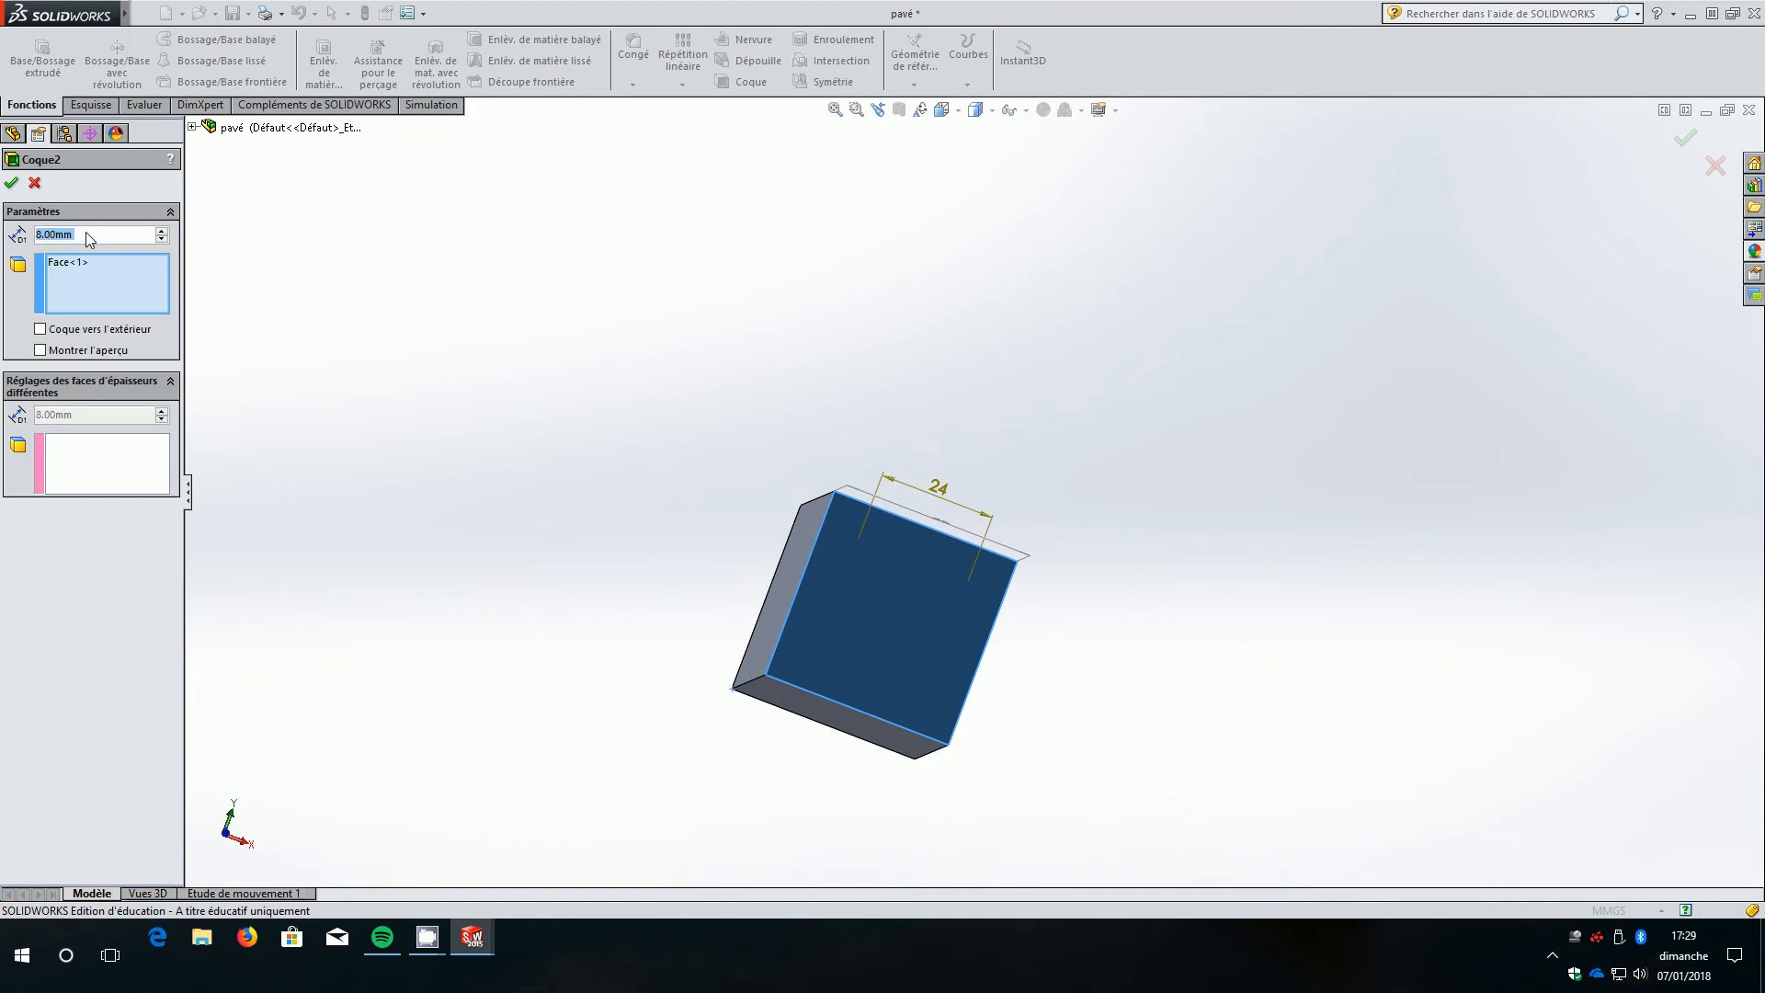
pyautogui.click(39, 236)
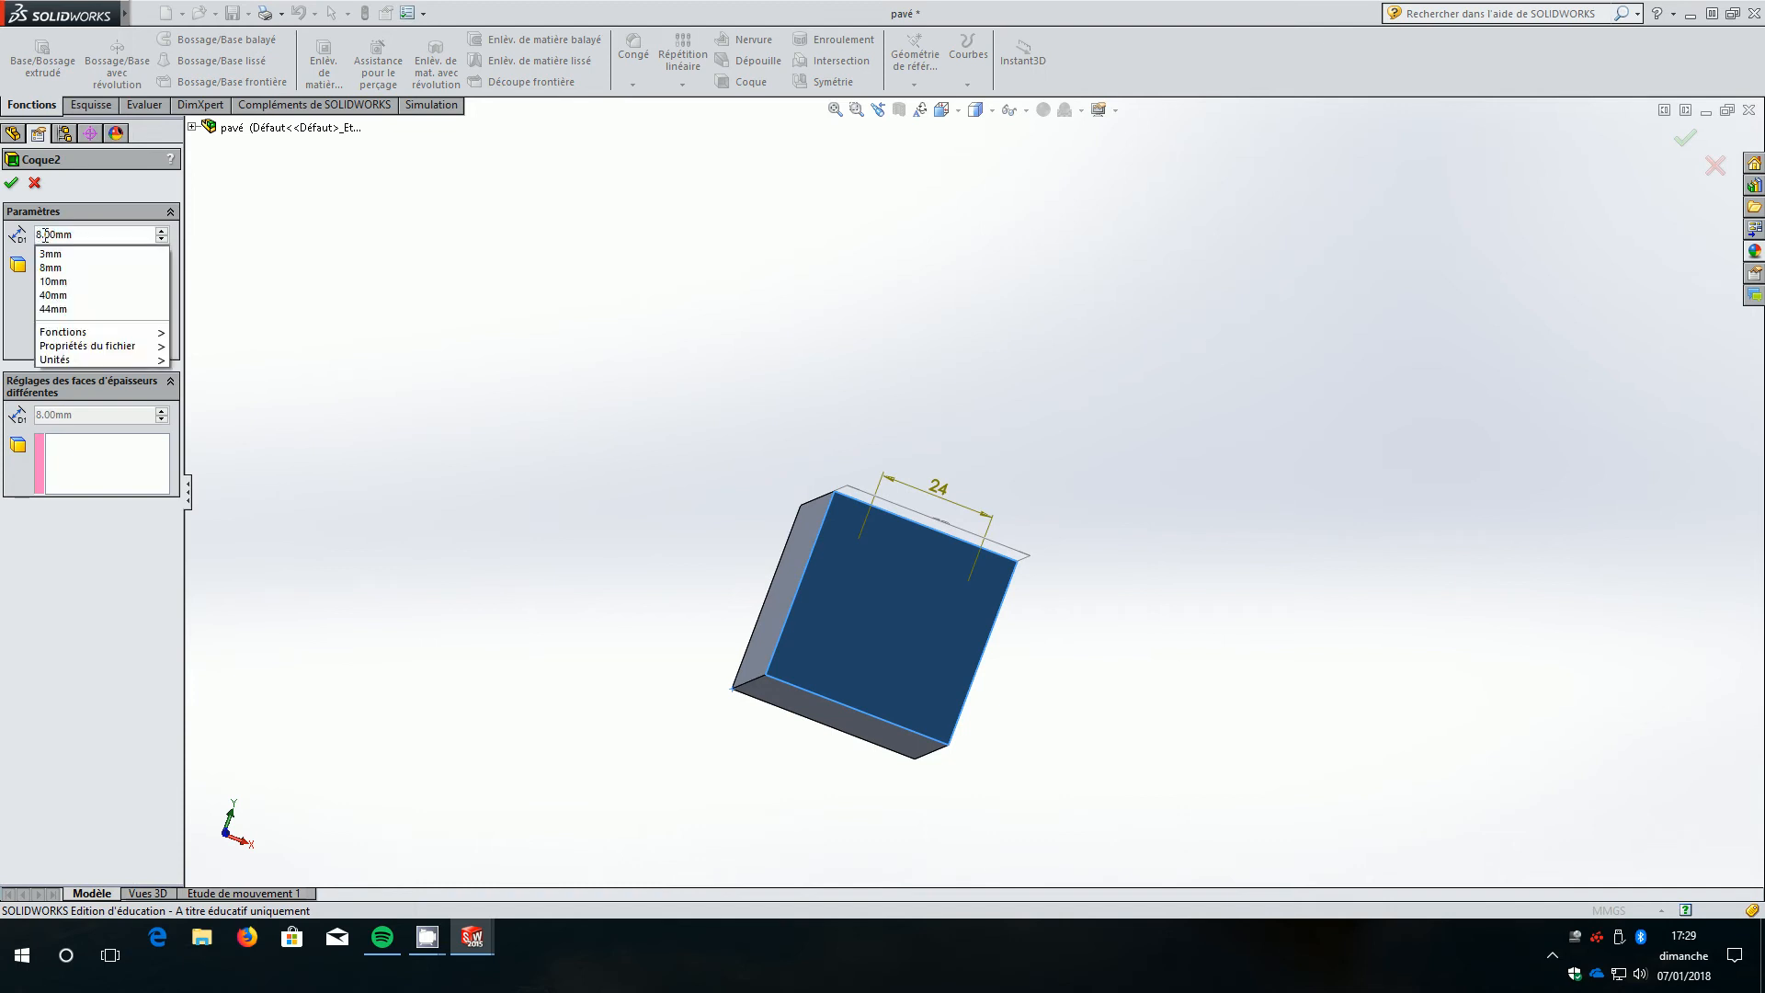
pyautogui.doubleClick(78, 236)
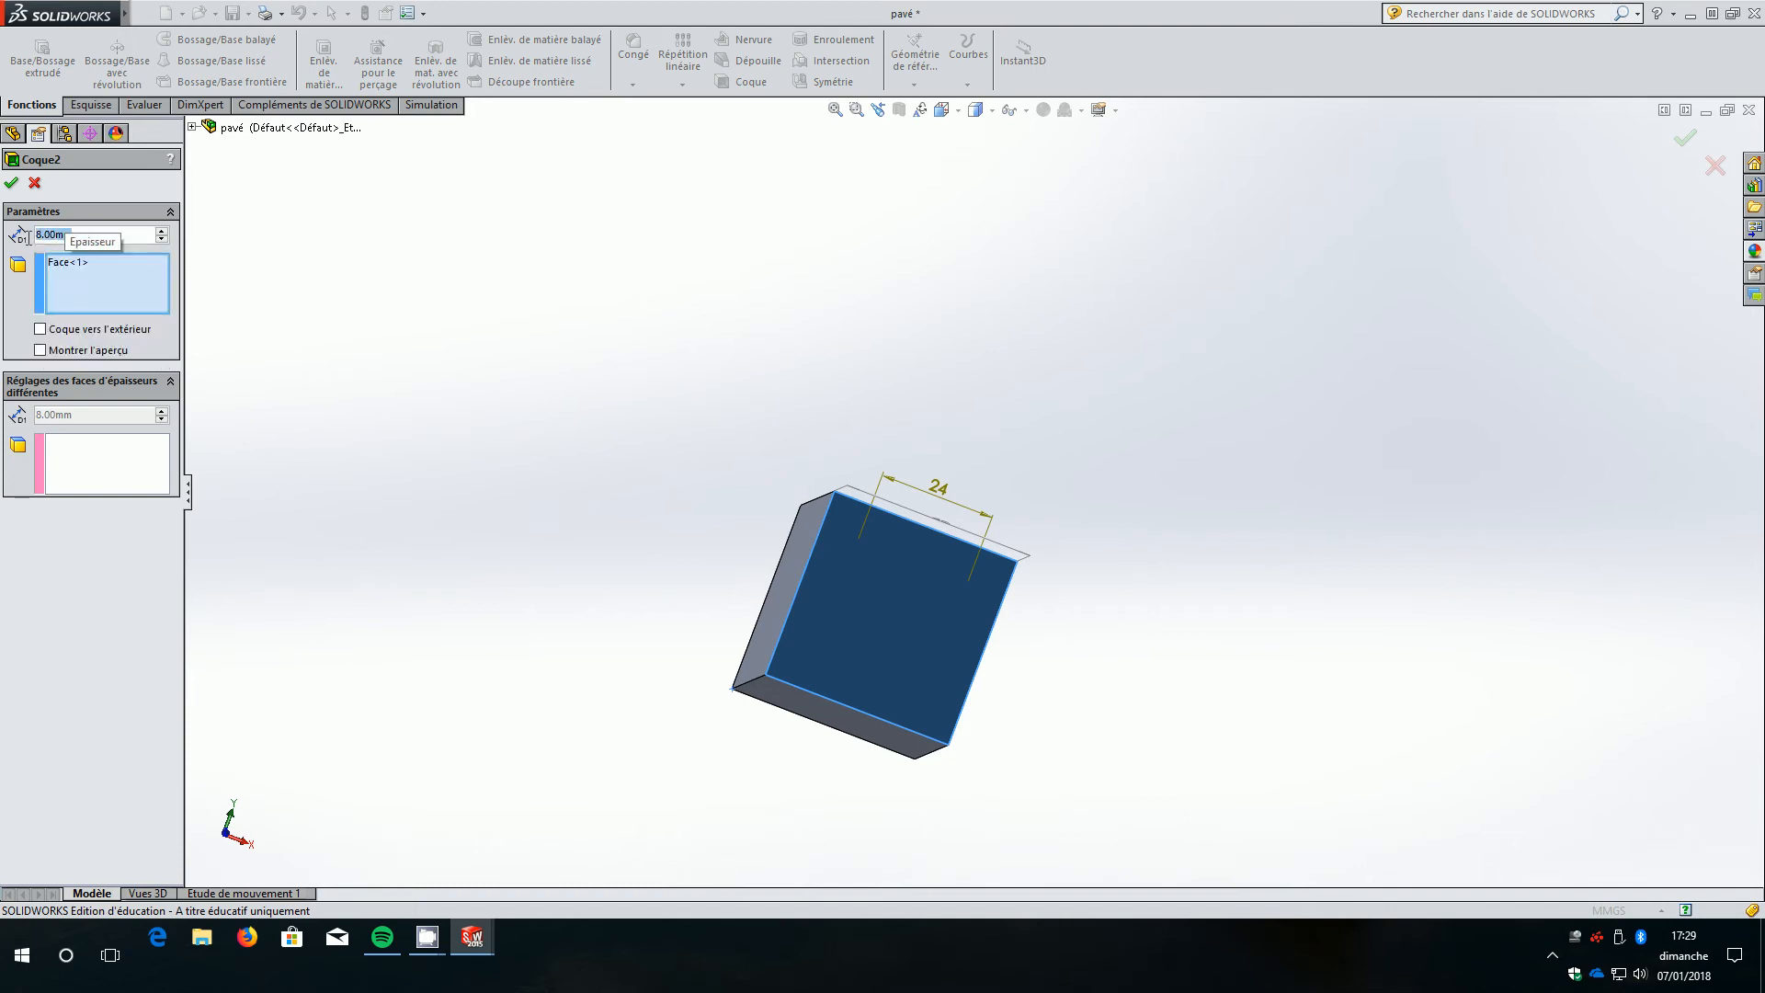
pyautogui.write('3')
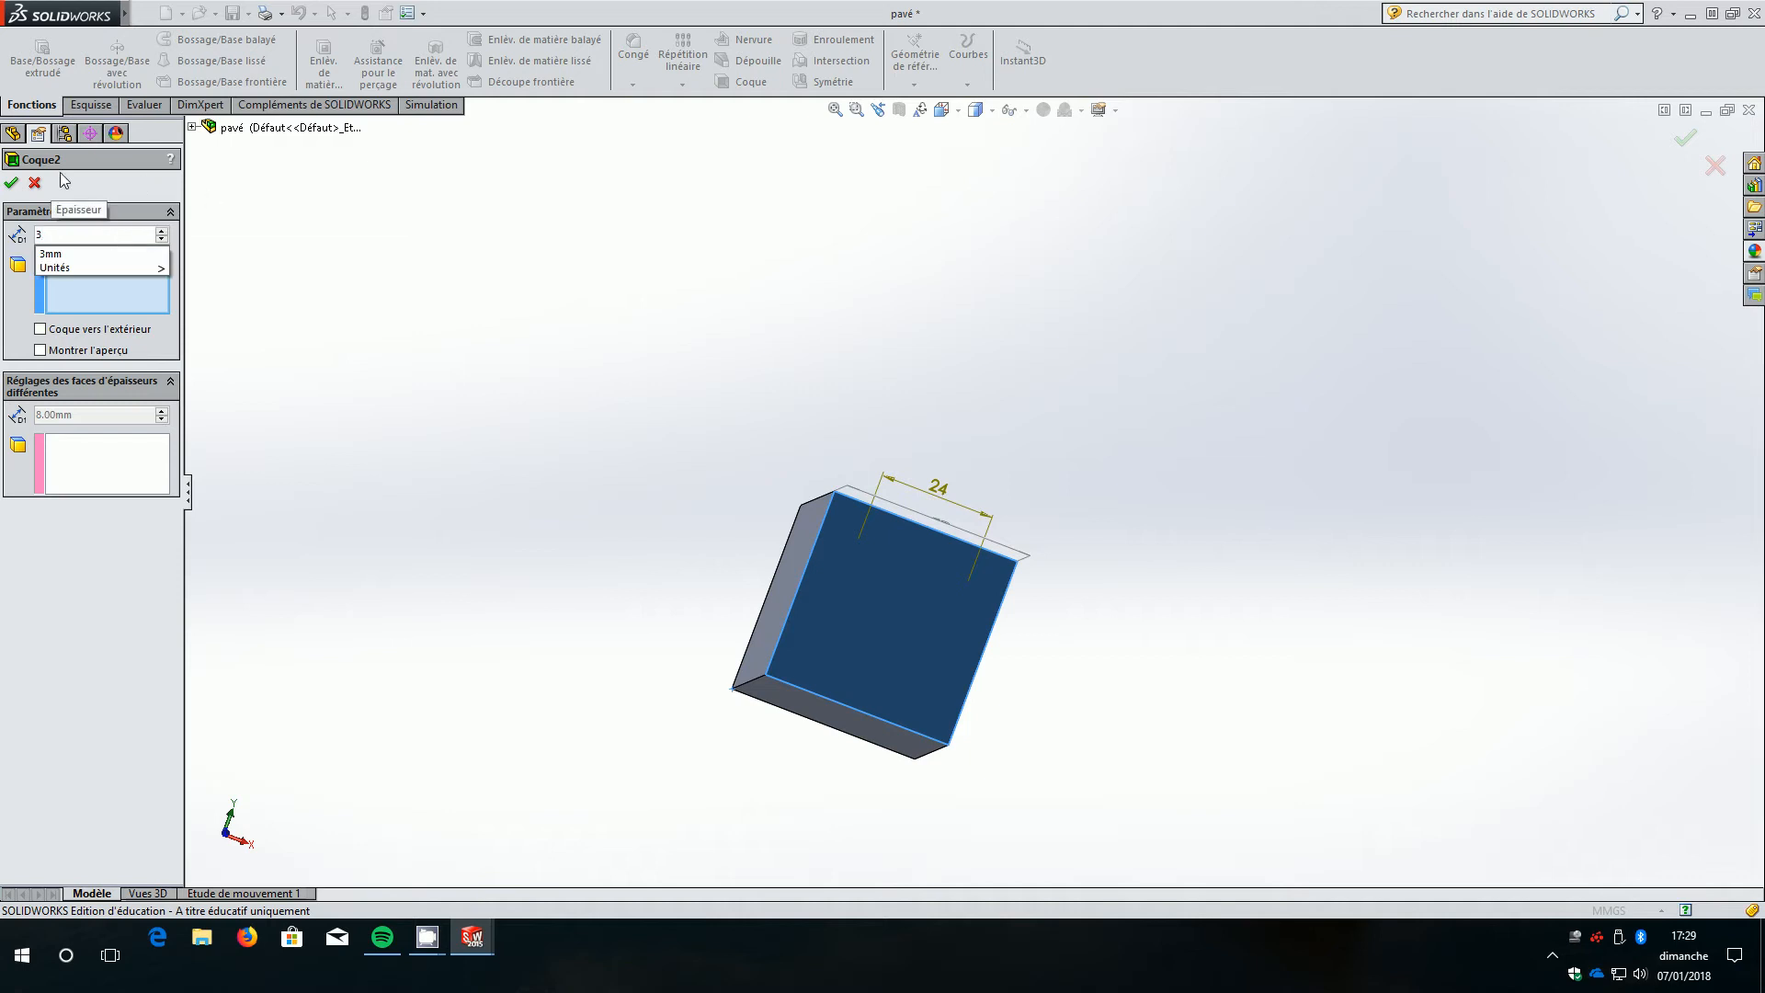
pyautogui.click(12, 184)
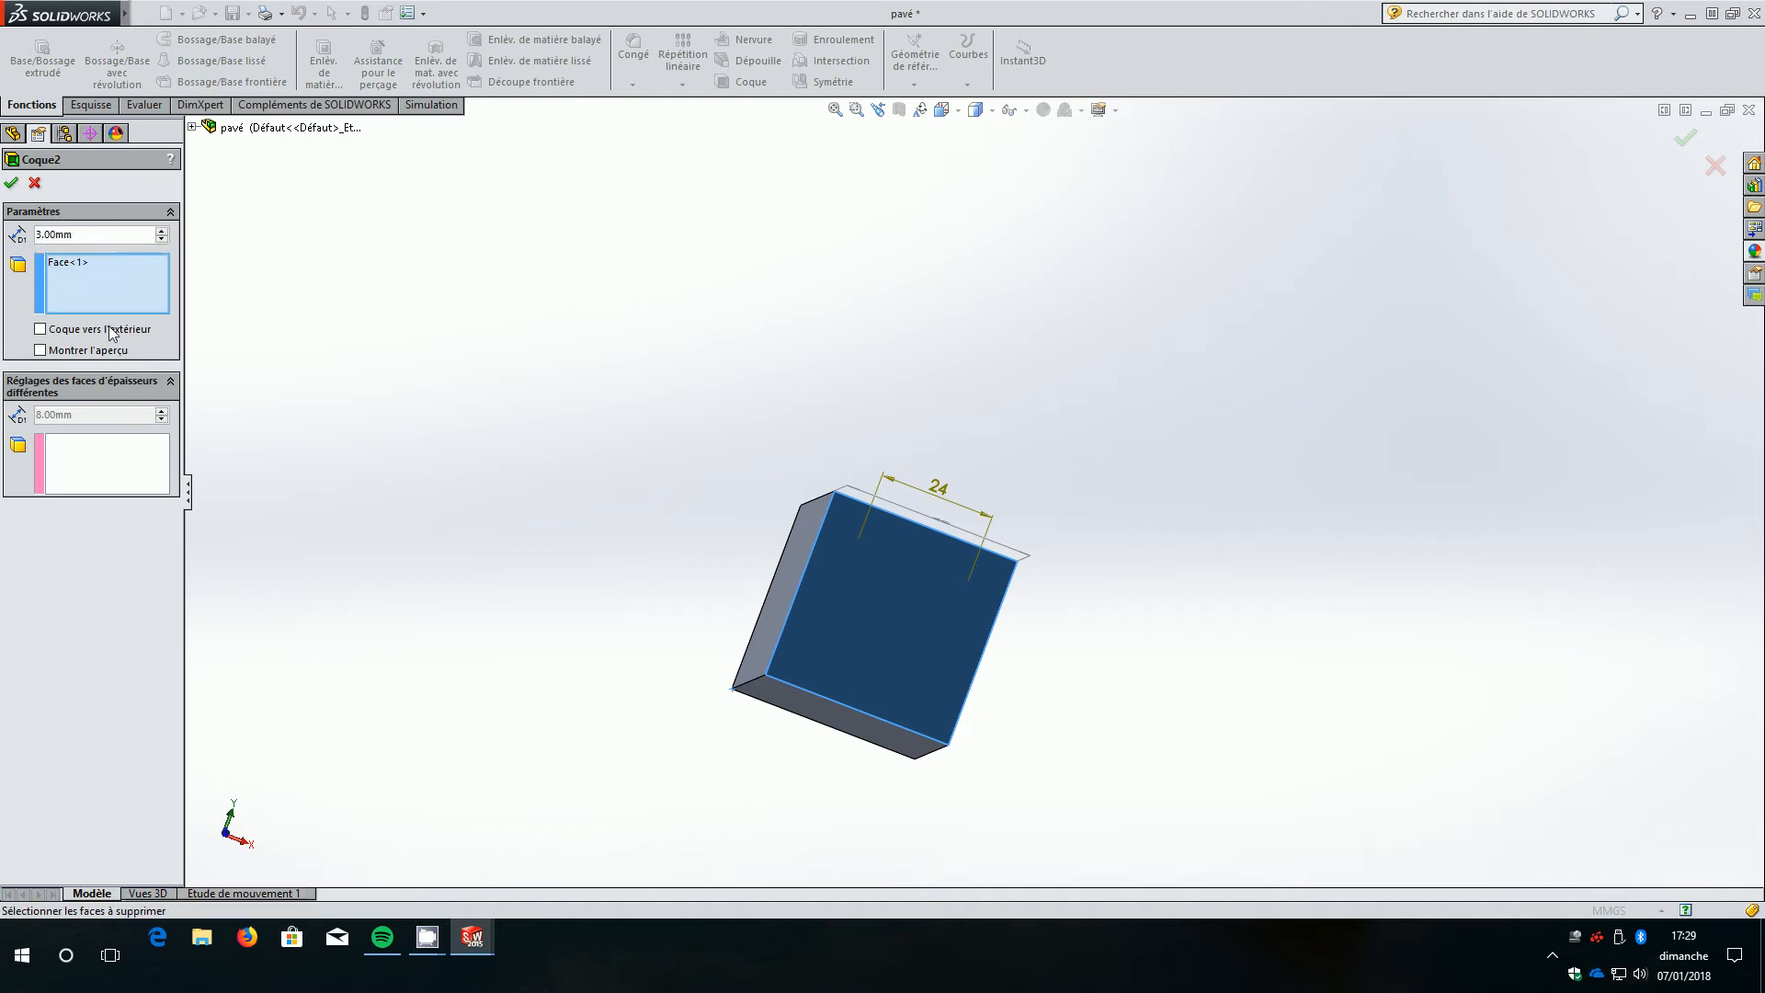
pyautogui.click(12, 183)
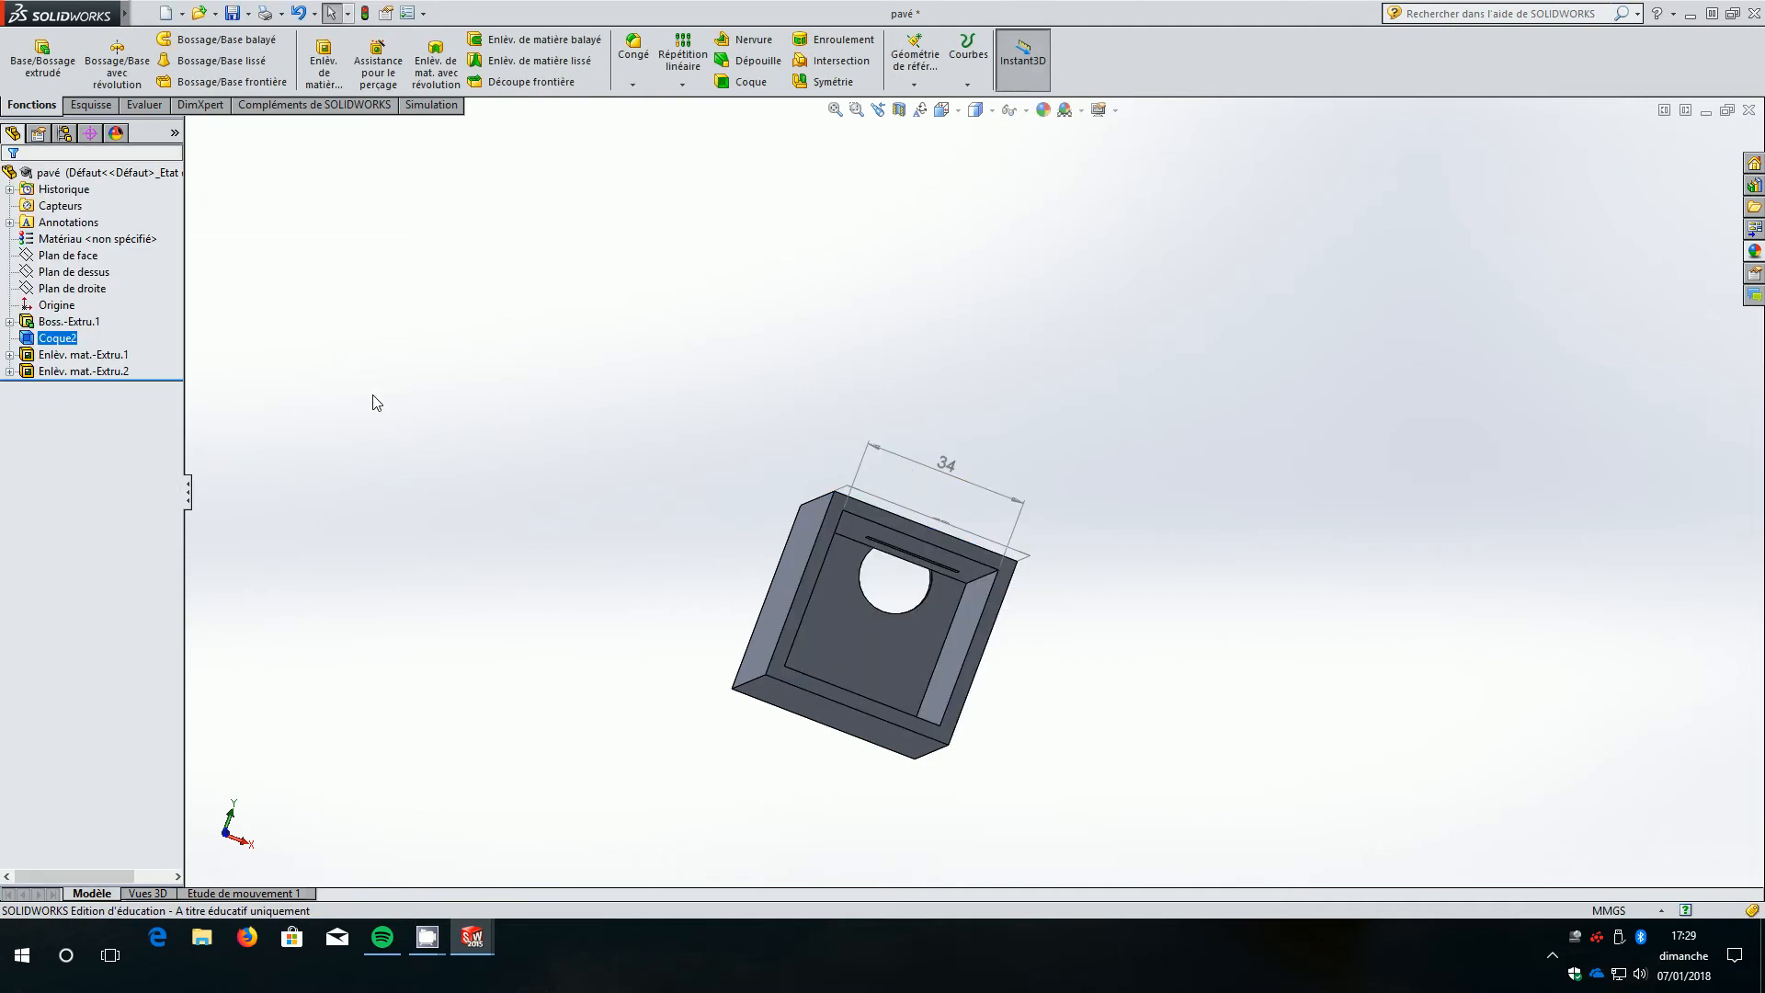
pyautogui.click(606, 435)
# Edit the round hole's cut sketch and set the vertical distance from the origin to the circle's centre to 15 mm.
pyautogui.click(67, 355)
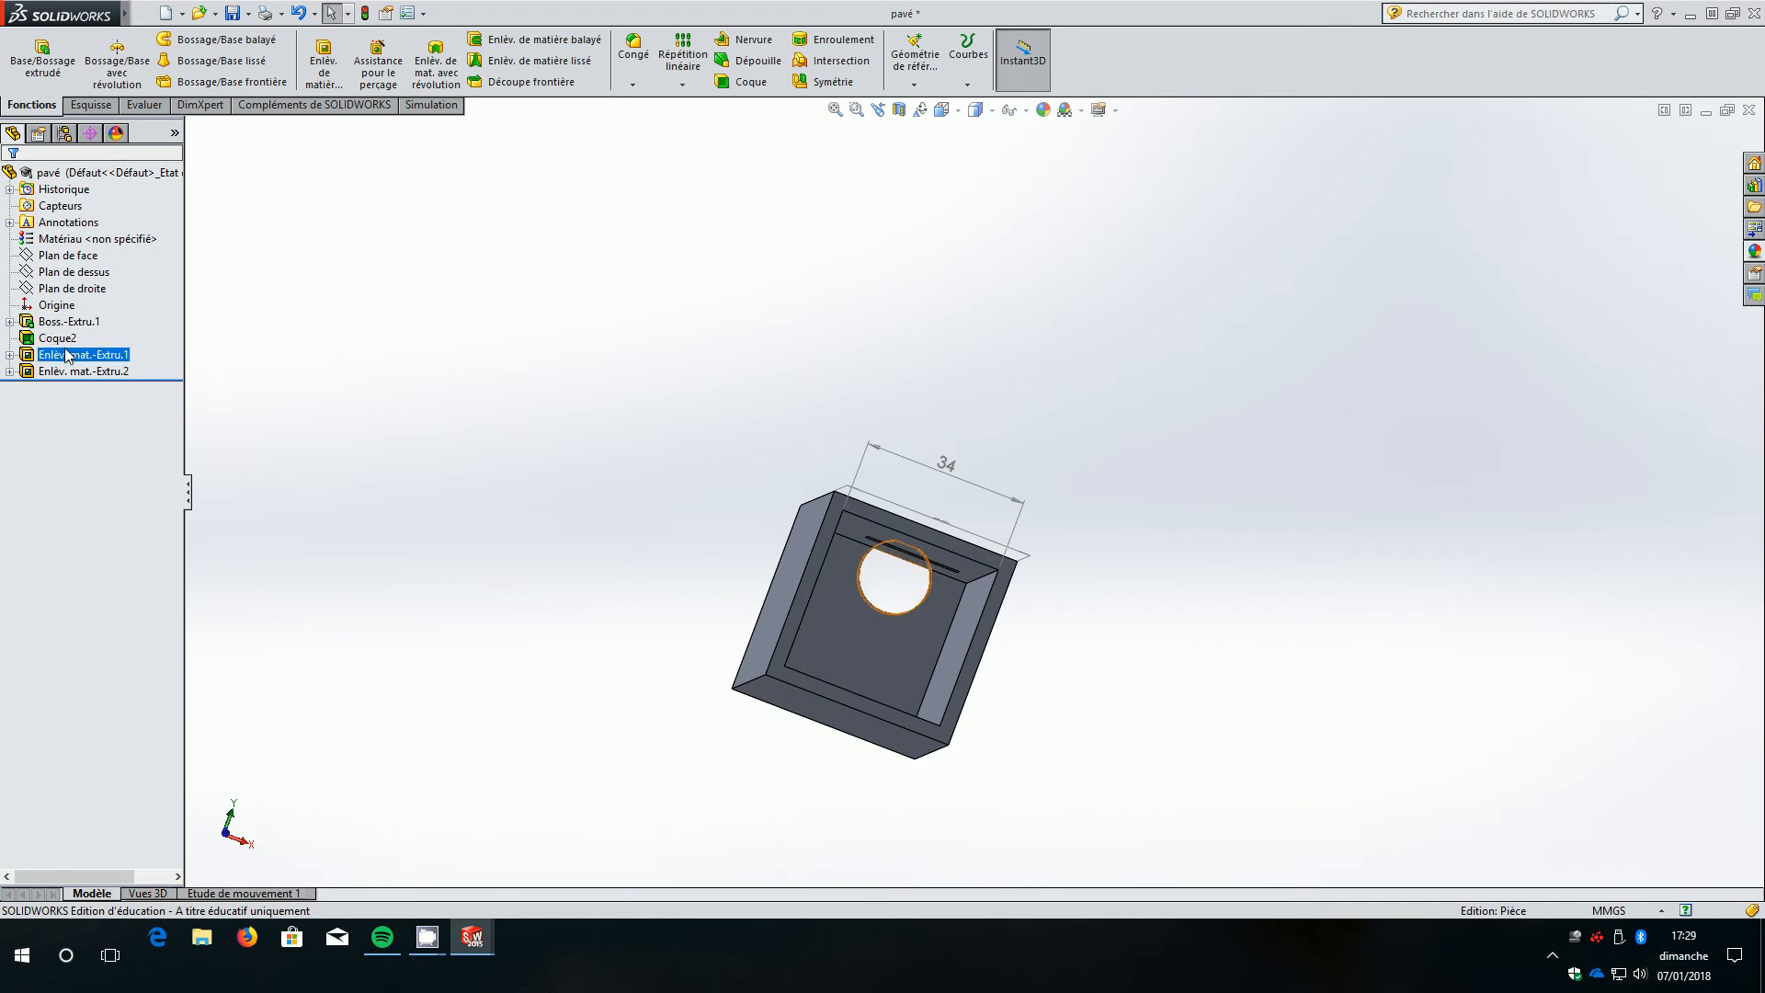
pyautogui.click(71, 353)
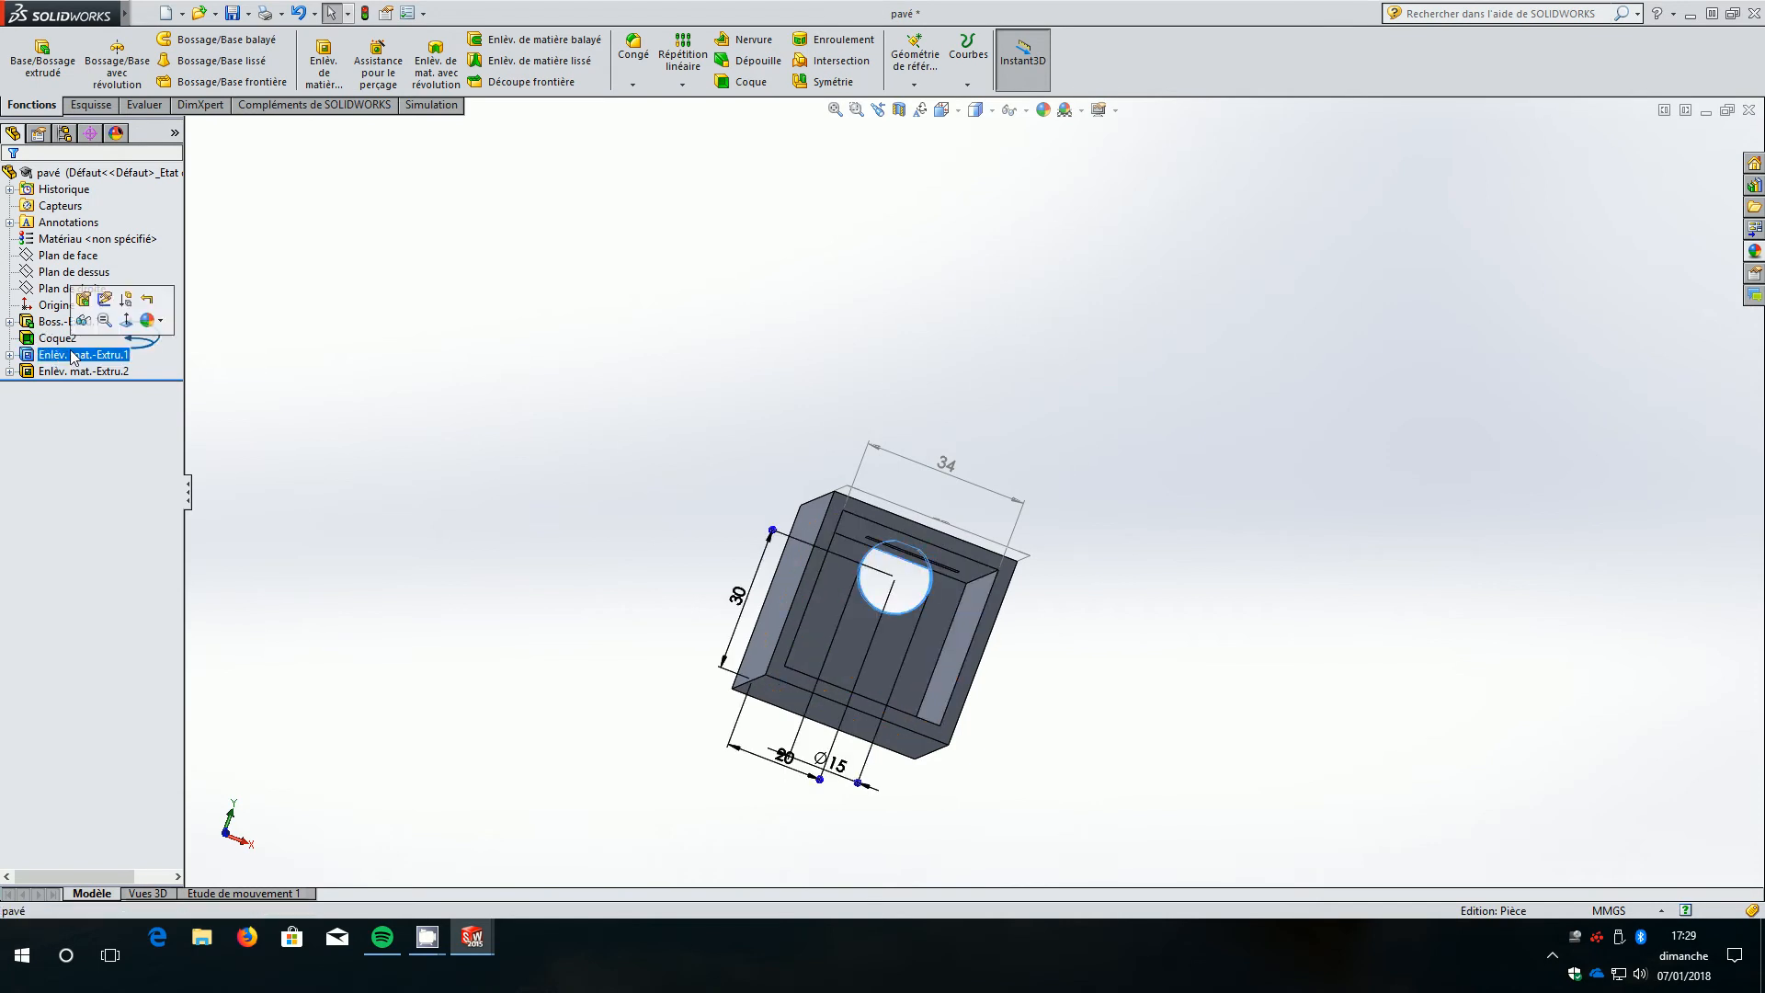
pyautogui.rightClick(73, 356)
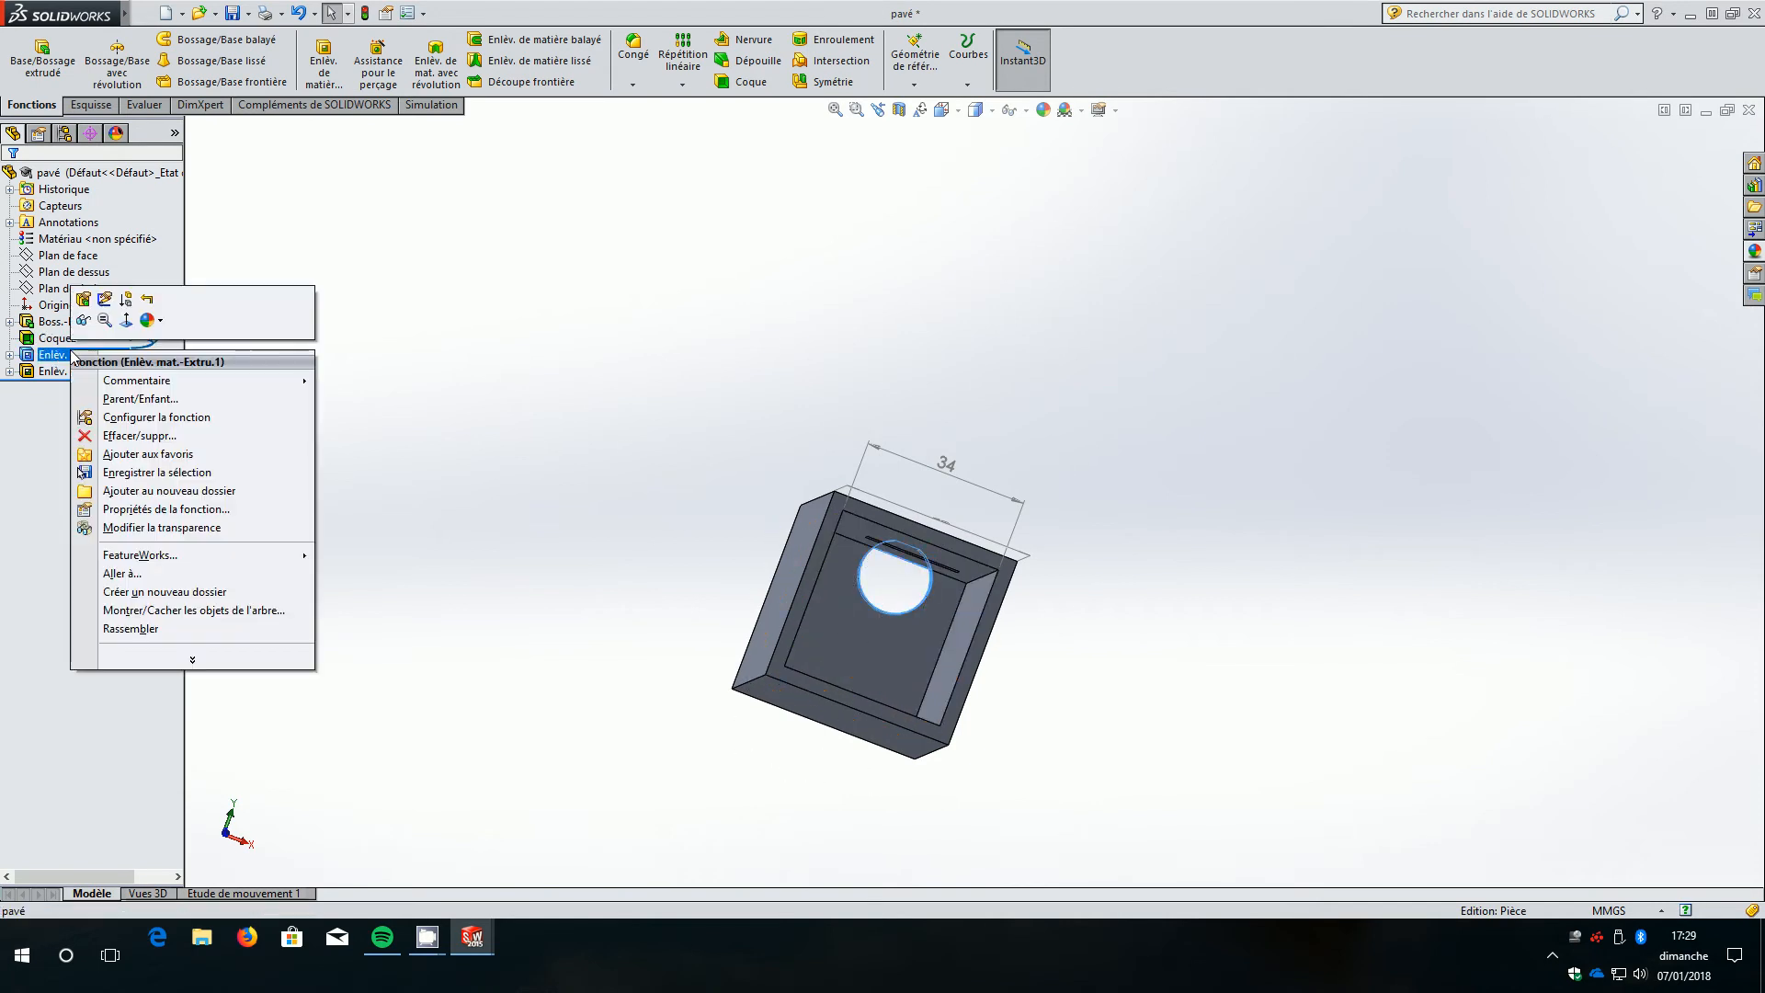
pyautogui.click(105, 299)
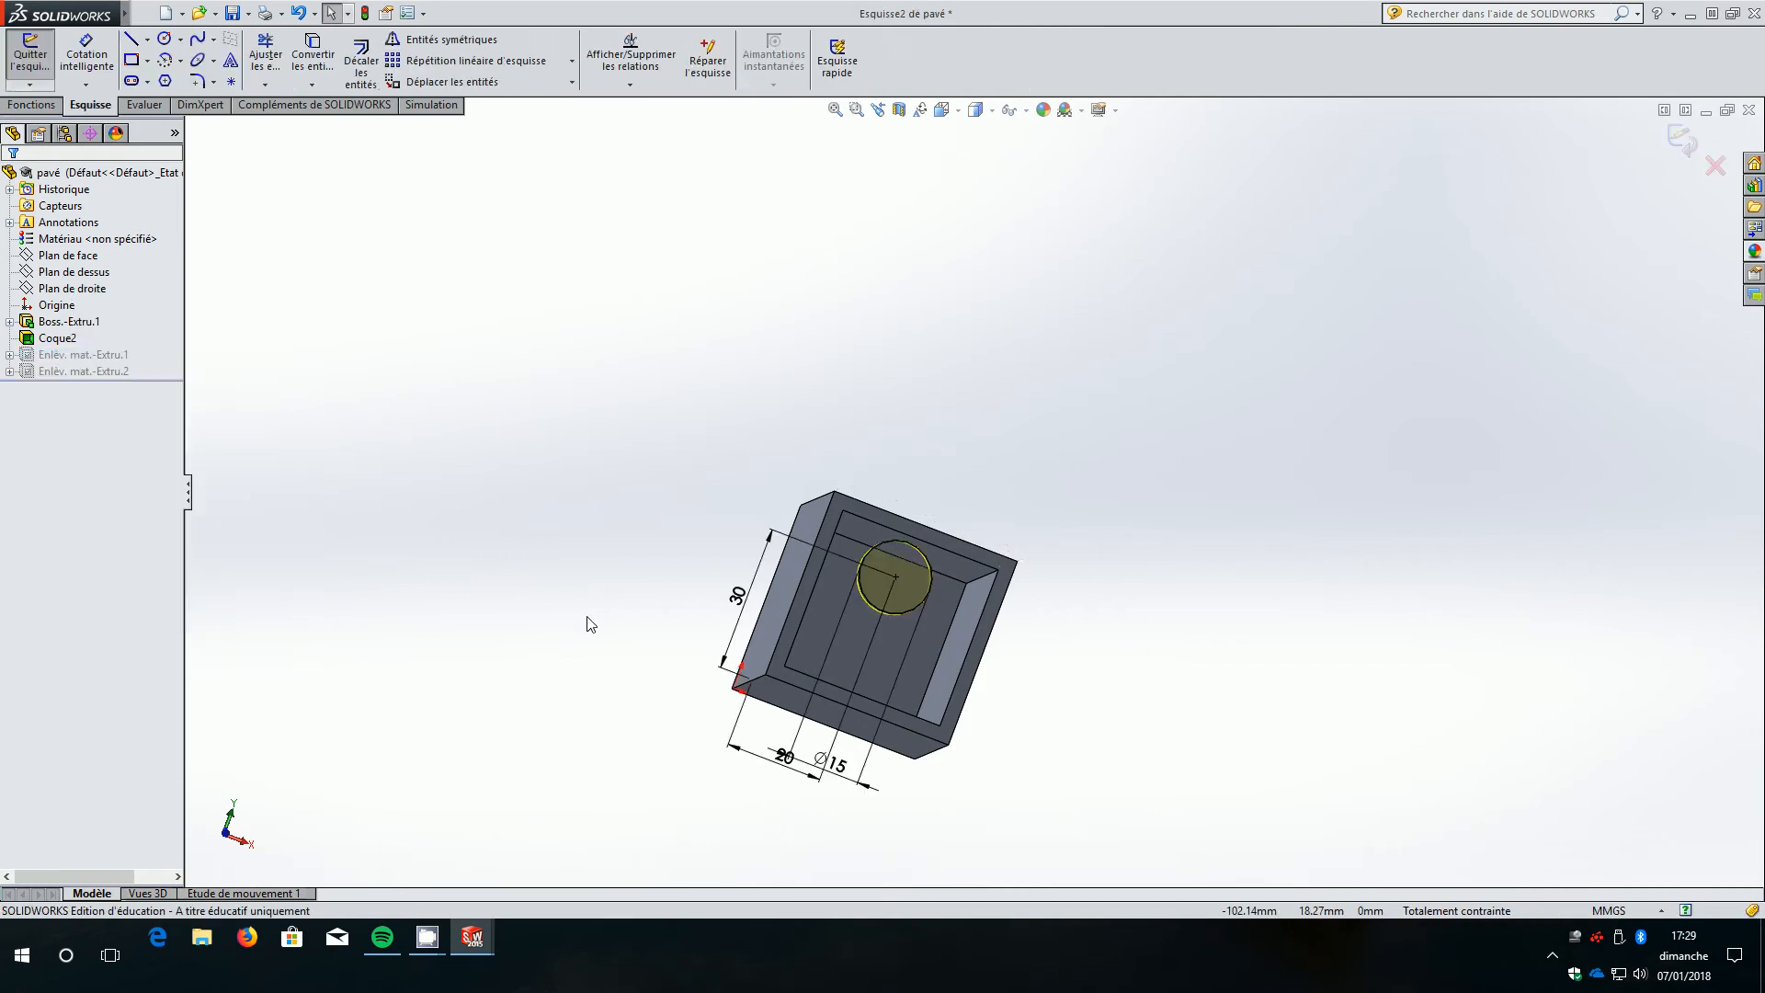
pyautogui.doubleClick(736, 600)
pyautogui.write('15')
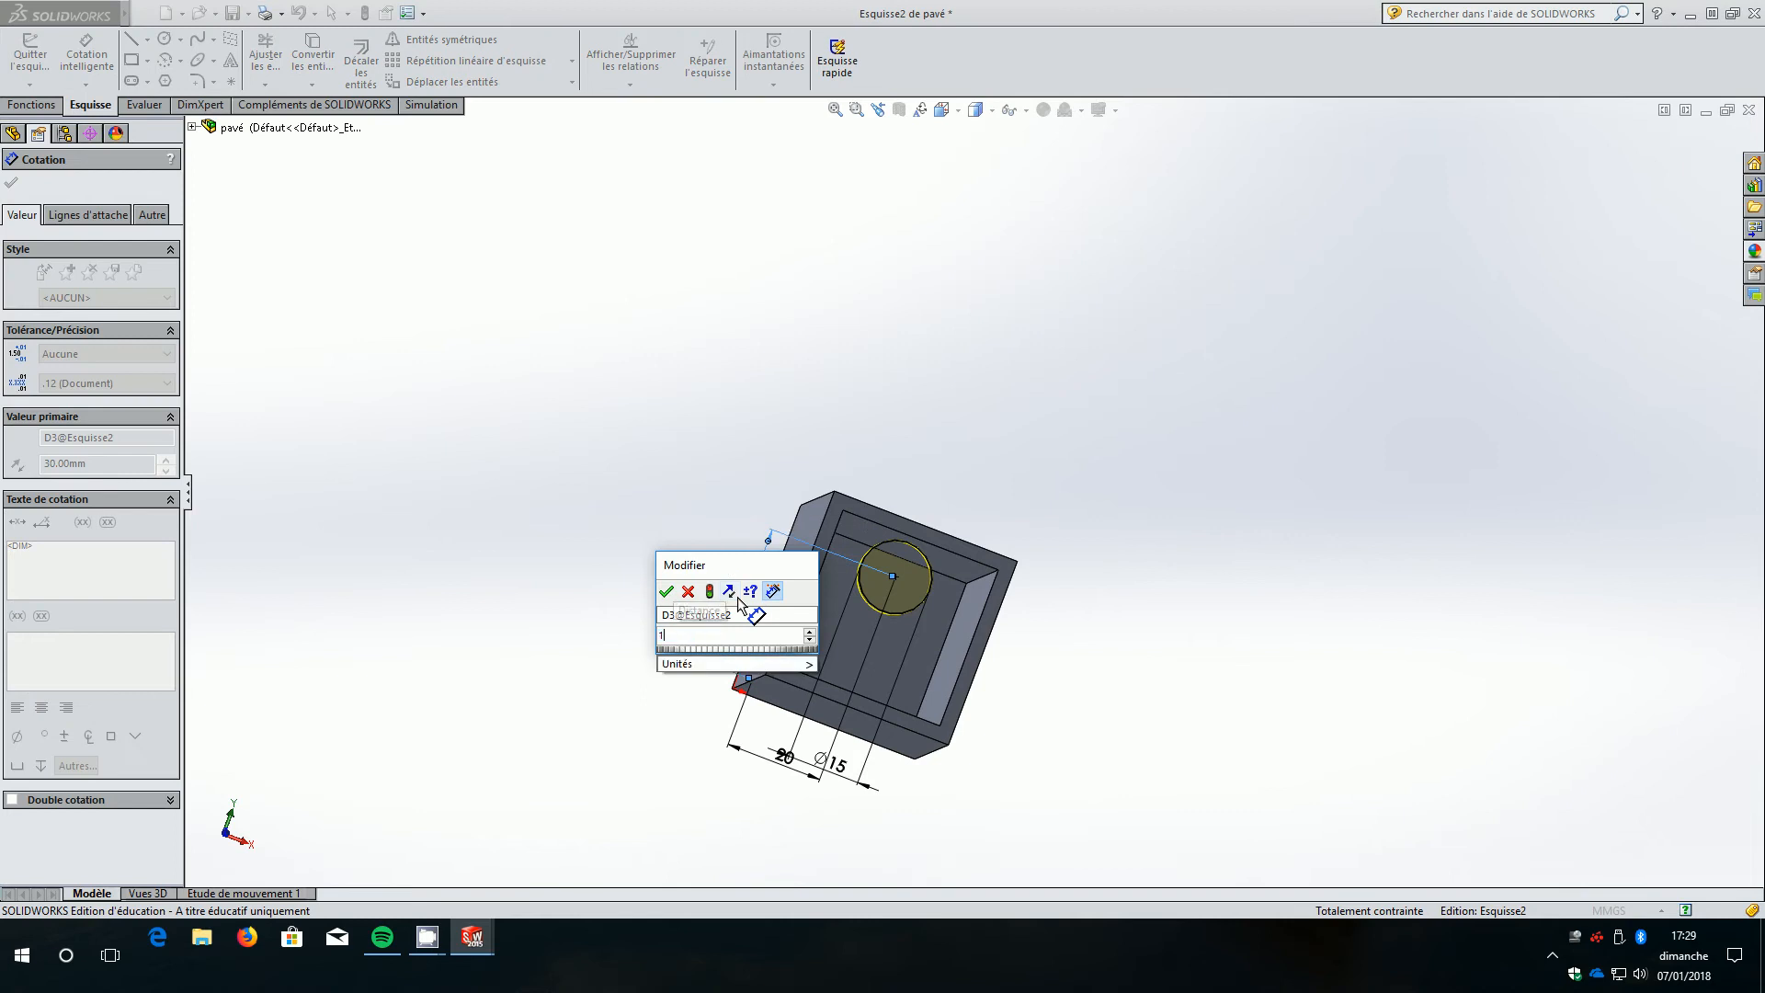
pyautogui.click(667, 593)
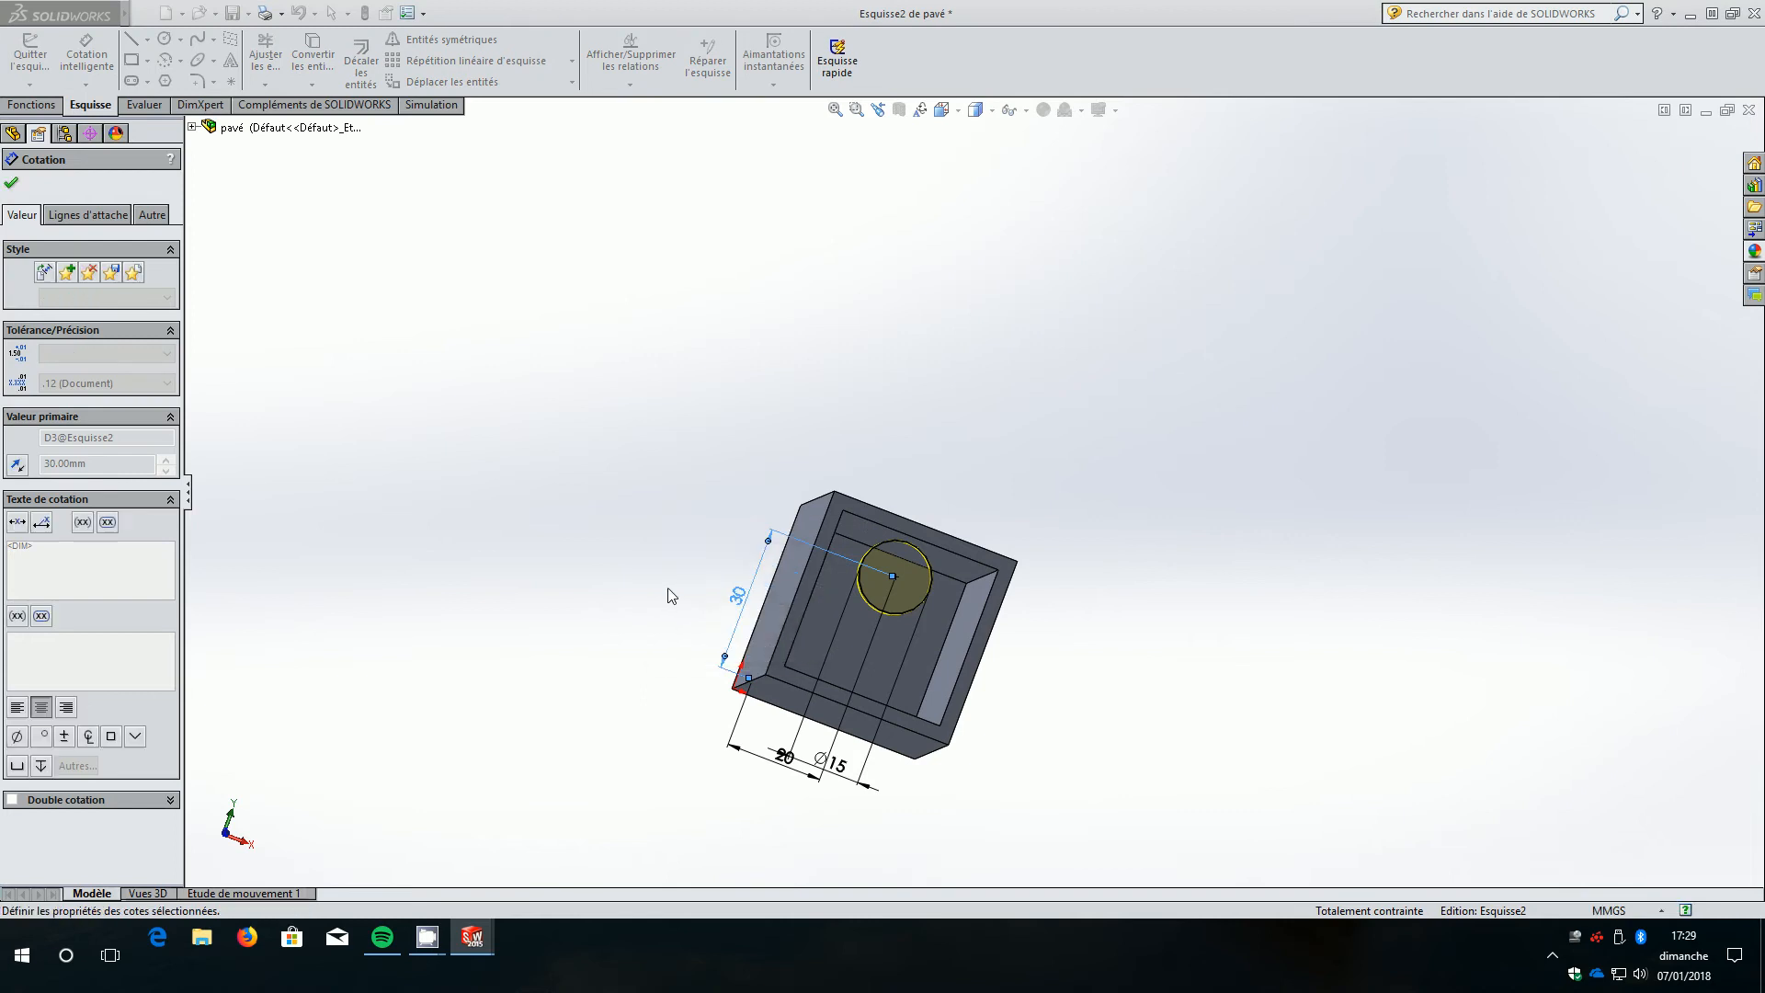
# Set the horizontal distance from the origin to the circle's centre to 15 mm and move the diameter dimension closer to the part.
pyautogui.doubleClick(765, 838)
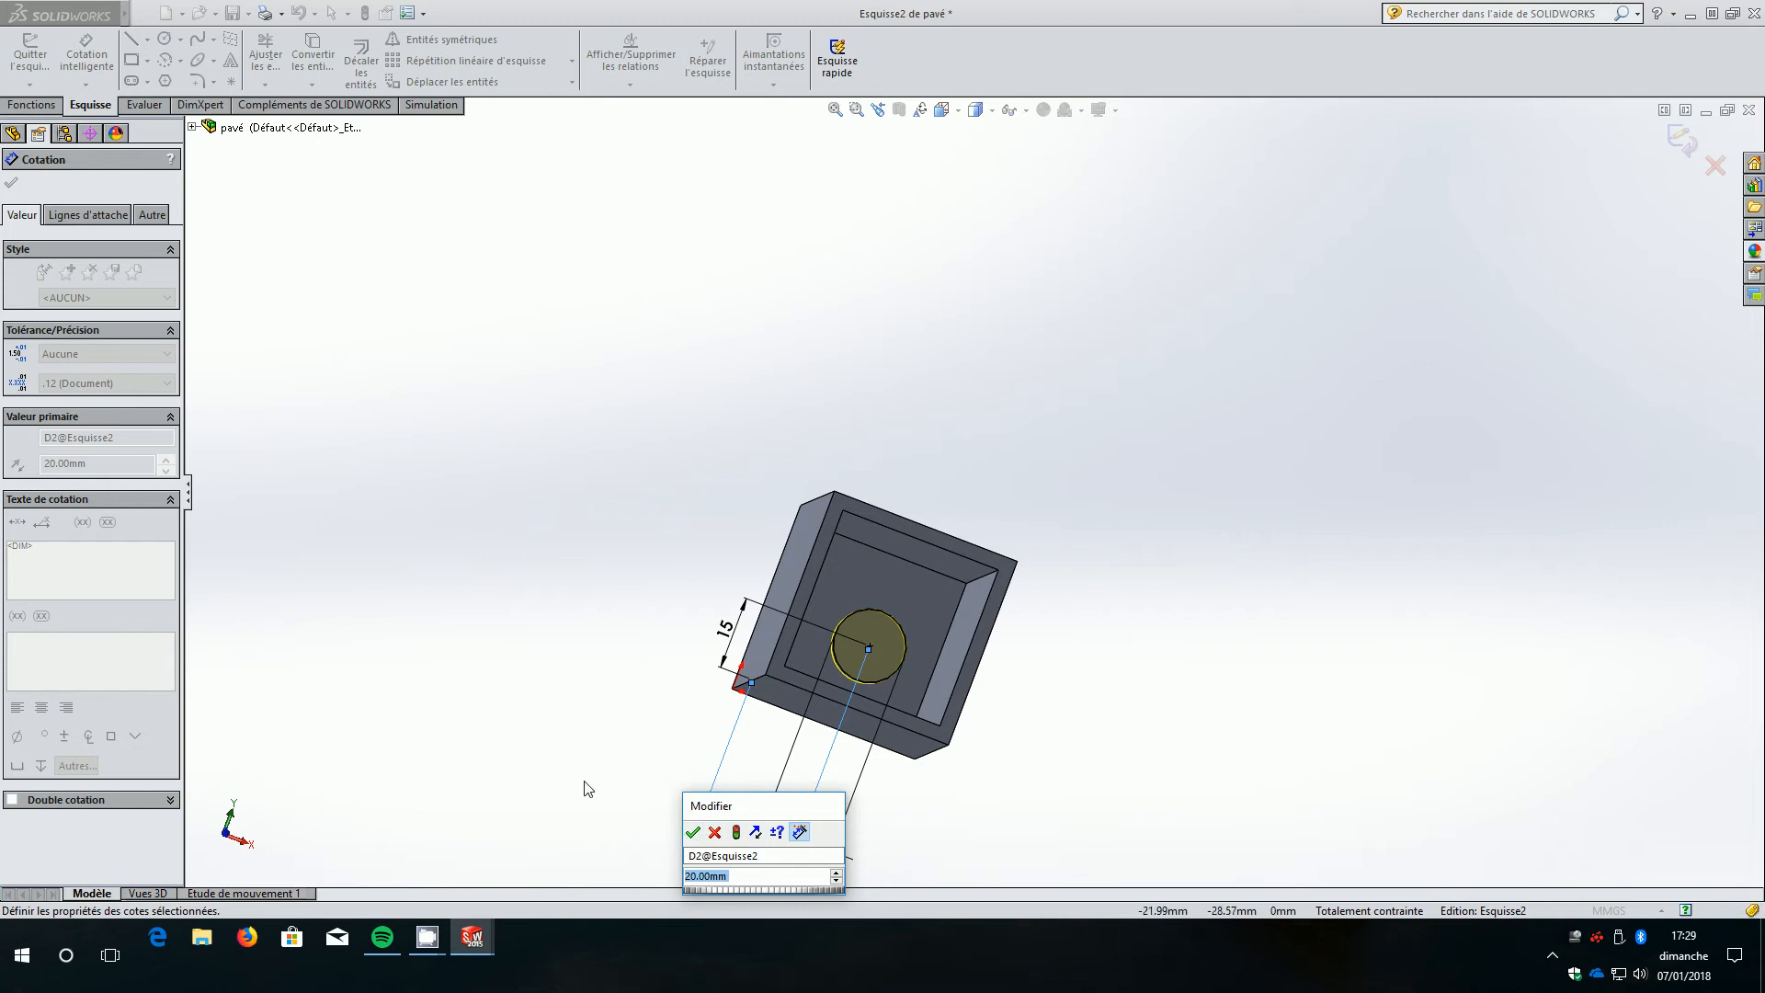
pyautogui.write('15')
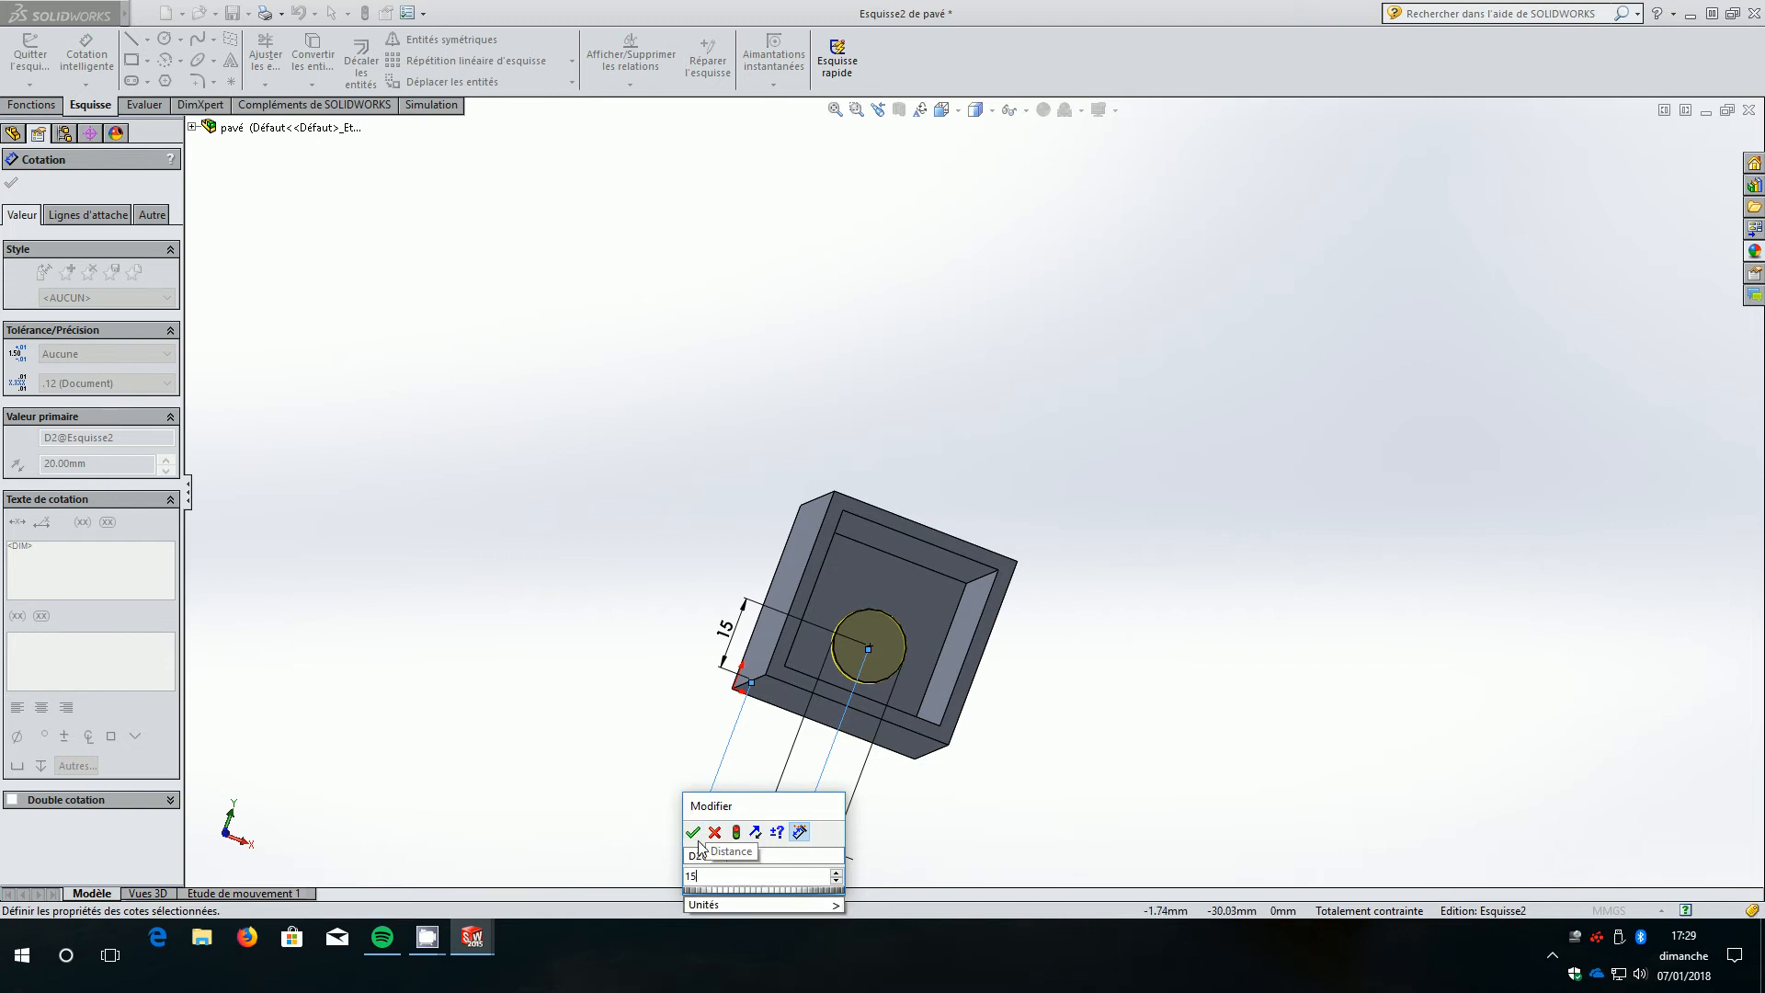
pyautogui.click(693, 831)
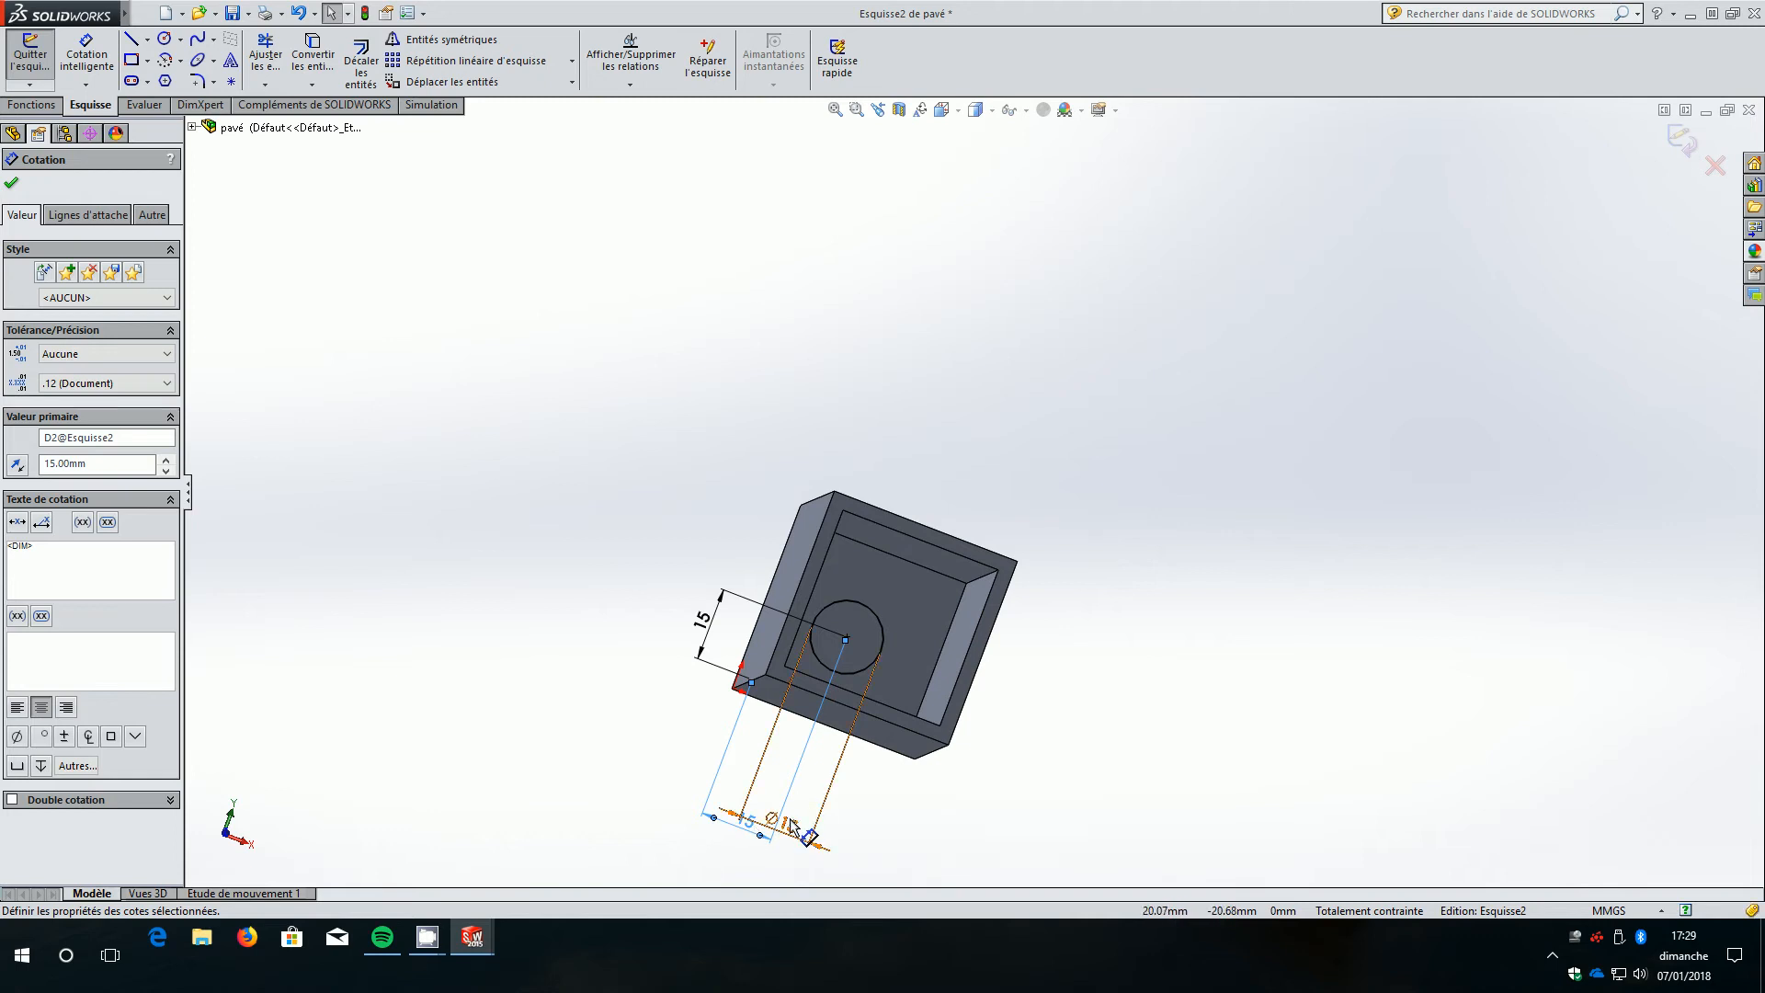
pyautogui.moveTo(792, 821); pyautogui.dragTo(800, 764)
pyautogui.moveTo(1119, 691); pyautogui.dragTo(1106, 695, button='middle')
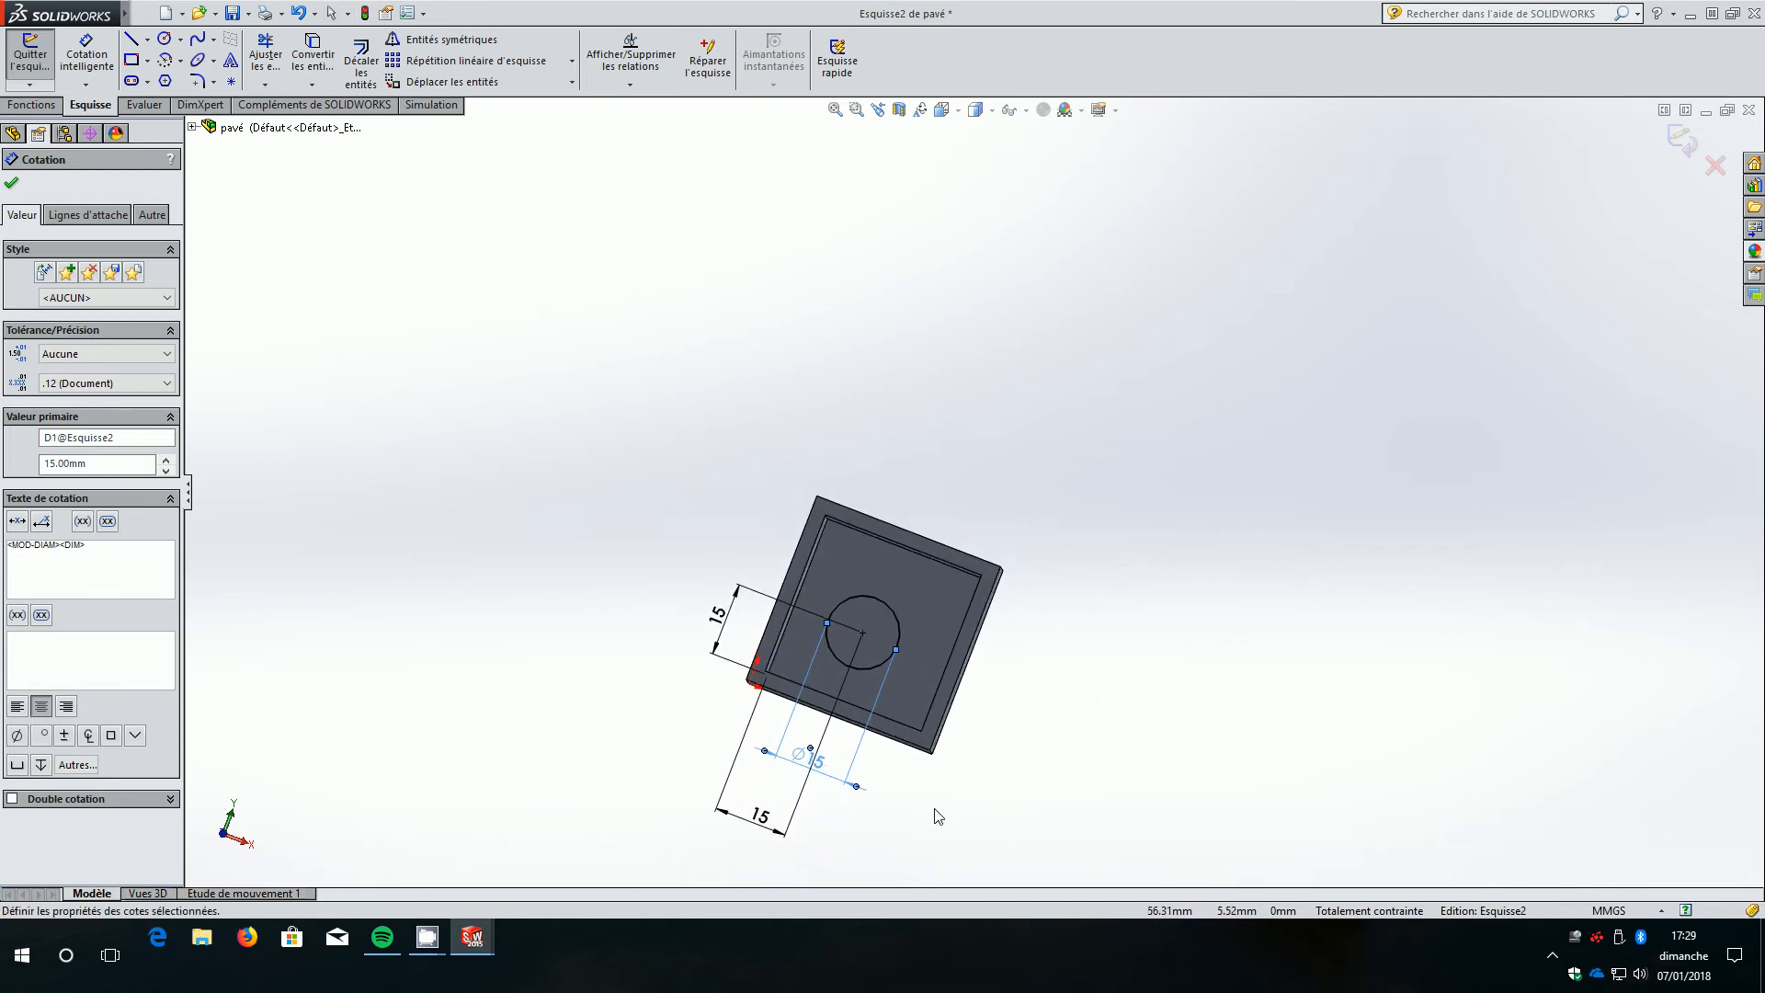
# Set the horizontal distance to the circle's centre to 20 mm and the circle's diameter to 10 mm, and exit the sketch.
pyautogui.doubleClick(759, 817)
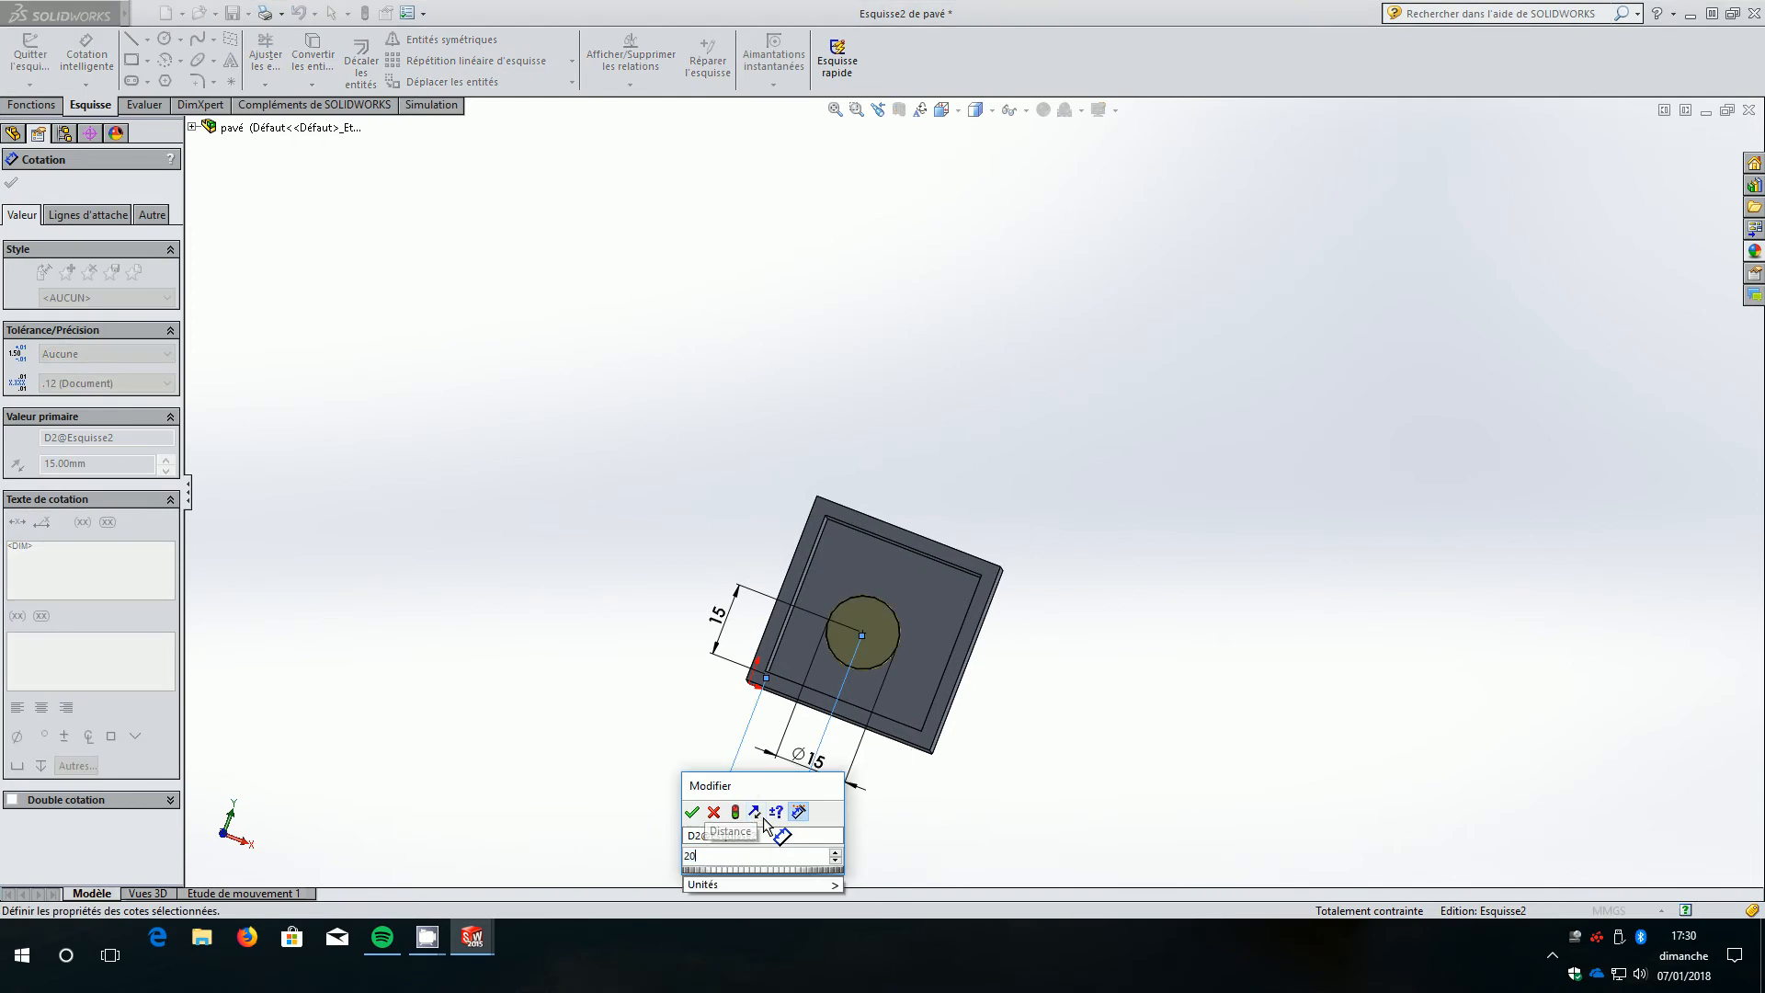
pyautogui.click(714, 812)
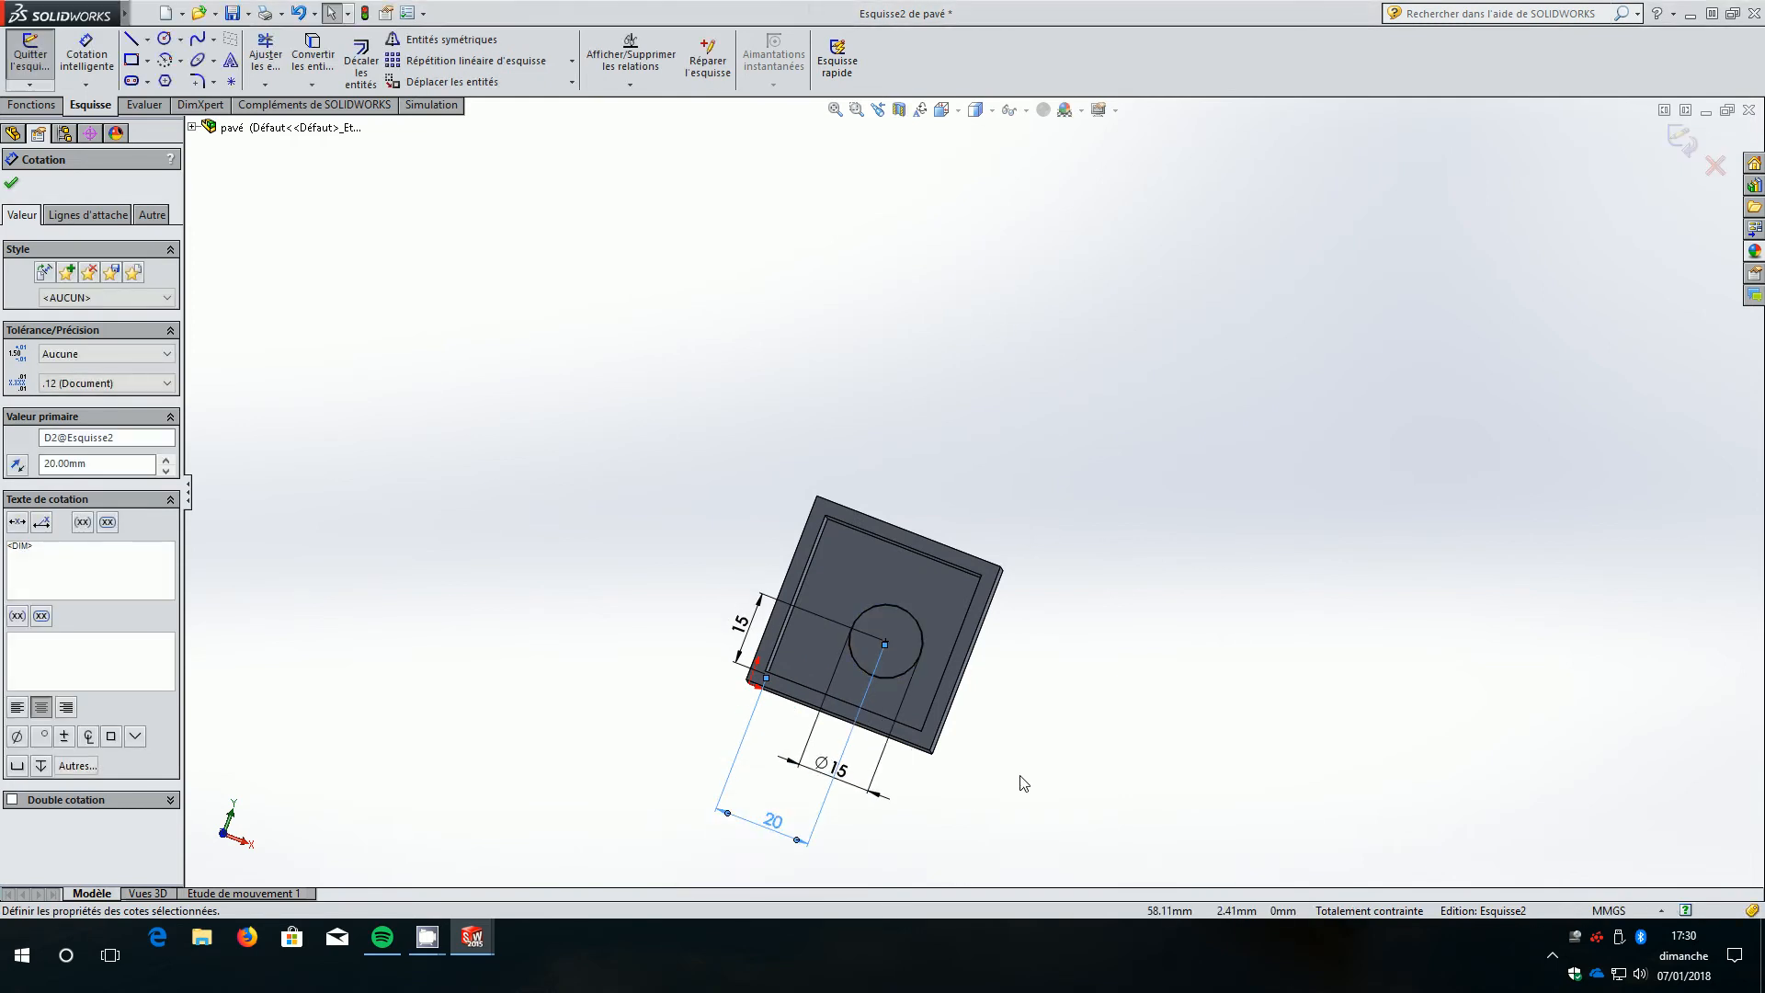
pyautogui.doubleClick(834, 768)
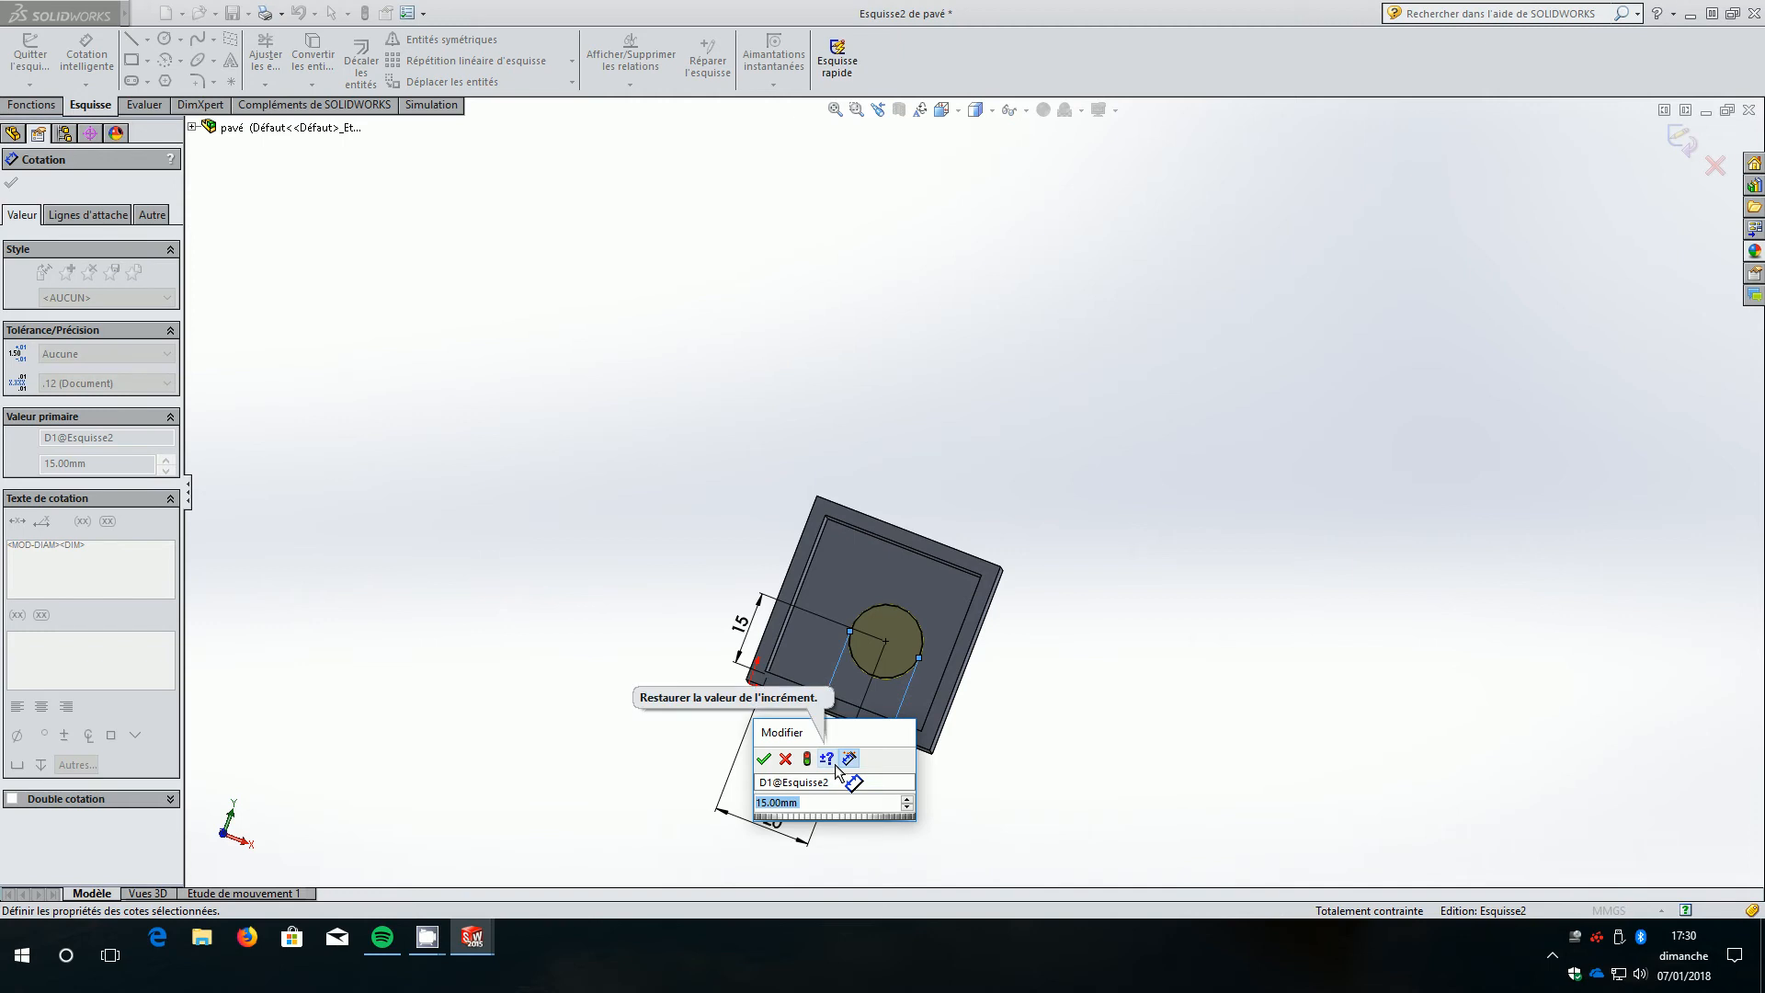
pyautogui.write('10')
pyautogui.press('Return')
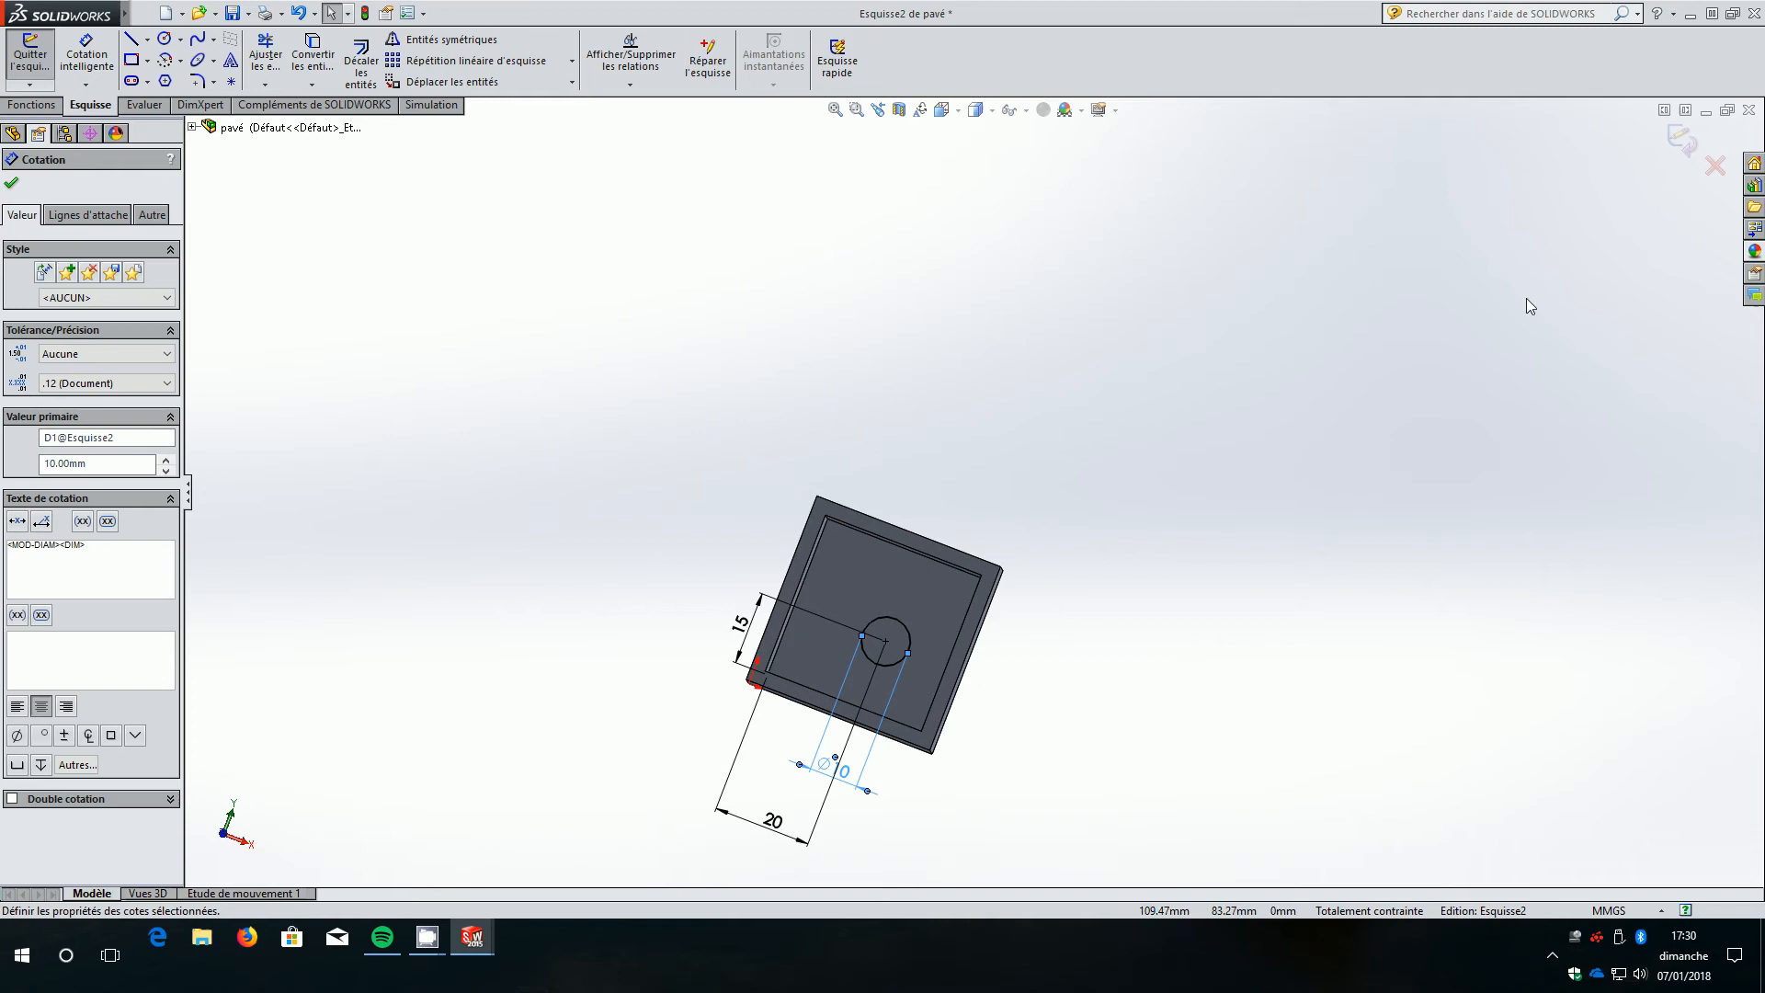
pyautogui.click(1682, 139)
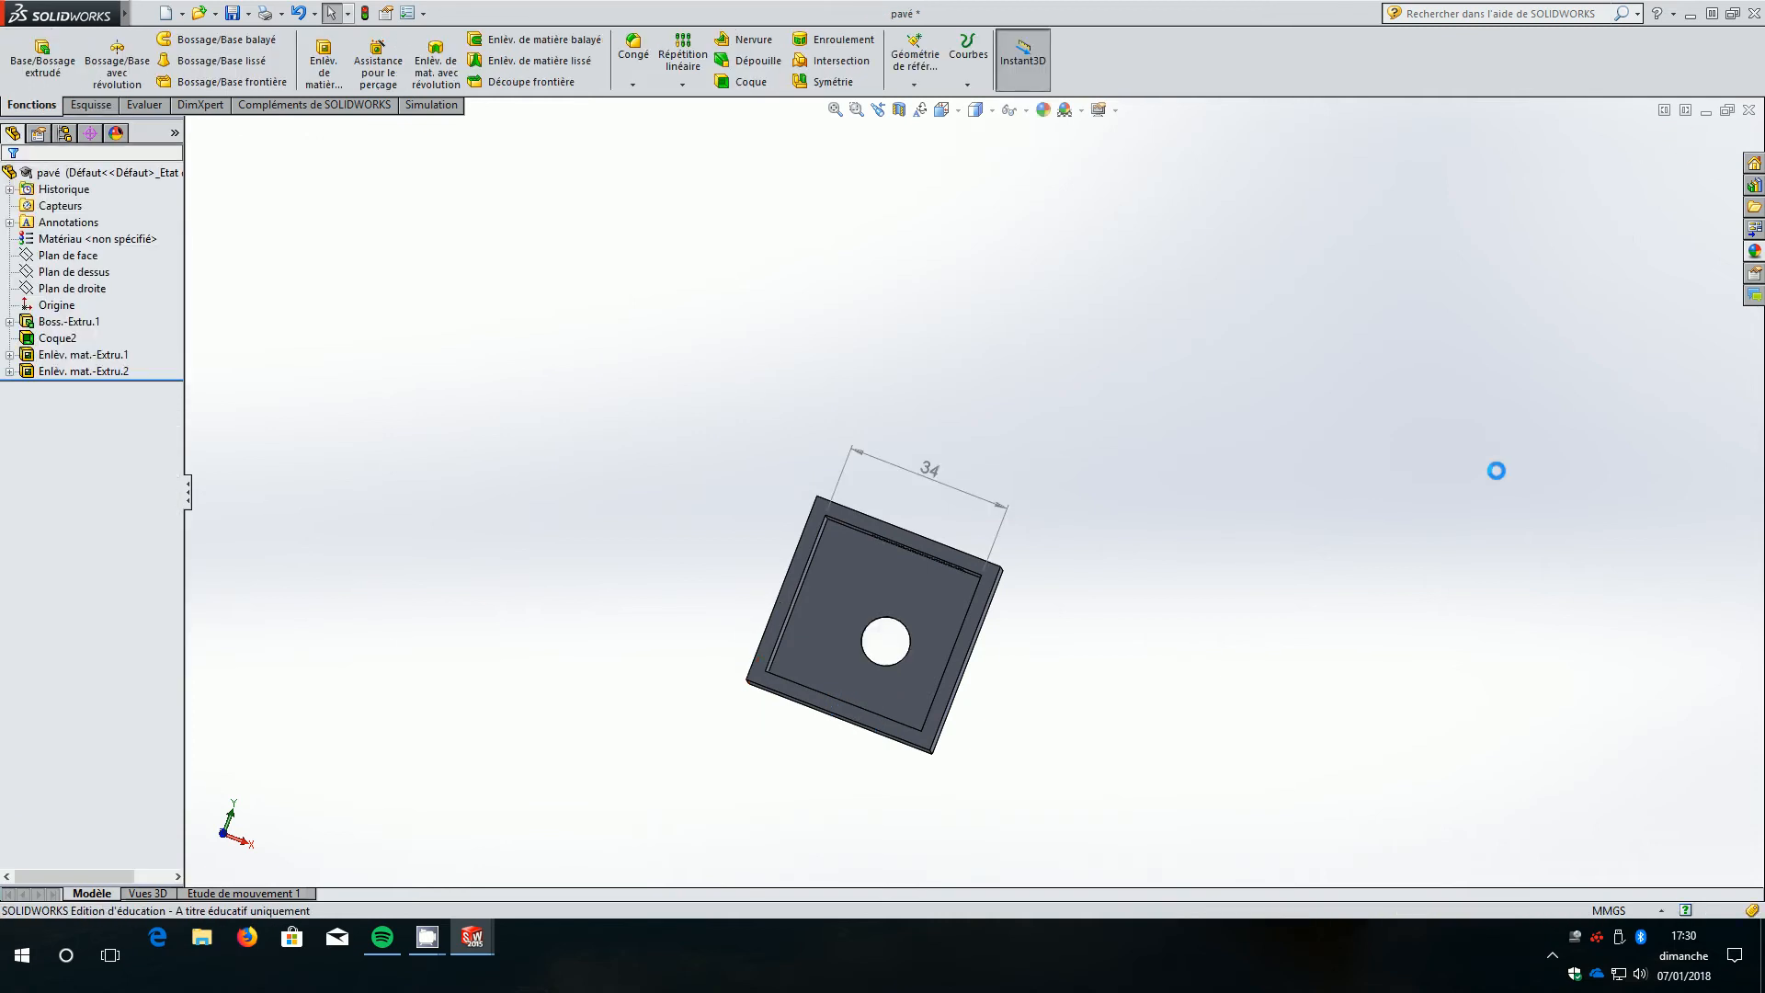
# Edit the slot cut's sketch, view it normal to the sketch plane, and set the vertical position dimension of the slot's lower edge to 10 mm.
pyautogui.moveTo(1396, 649); pyautogui.dragTo(1407, 543, button='middle')
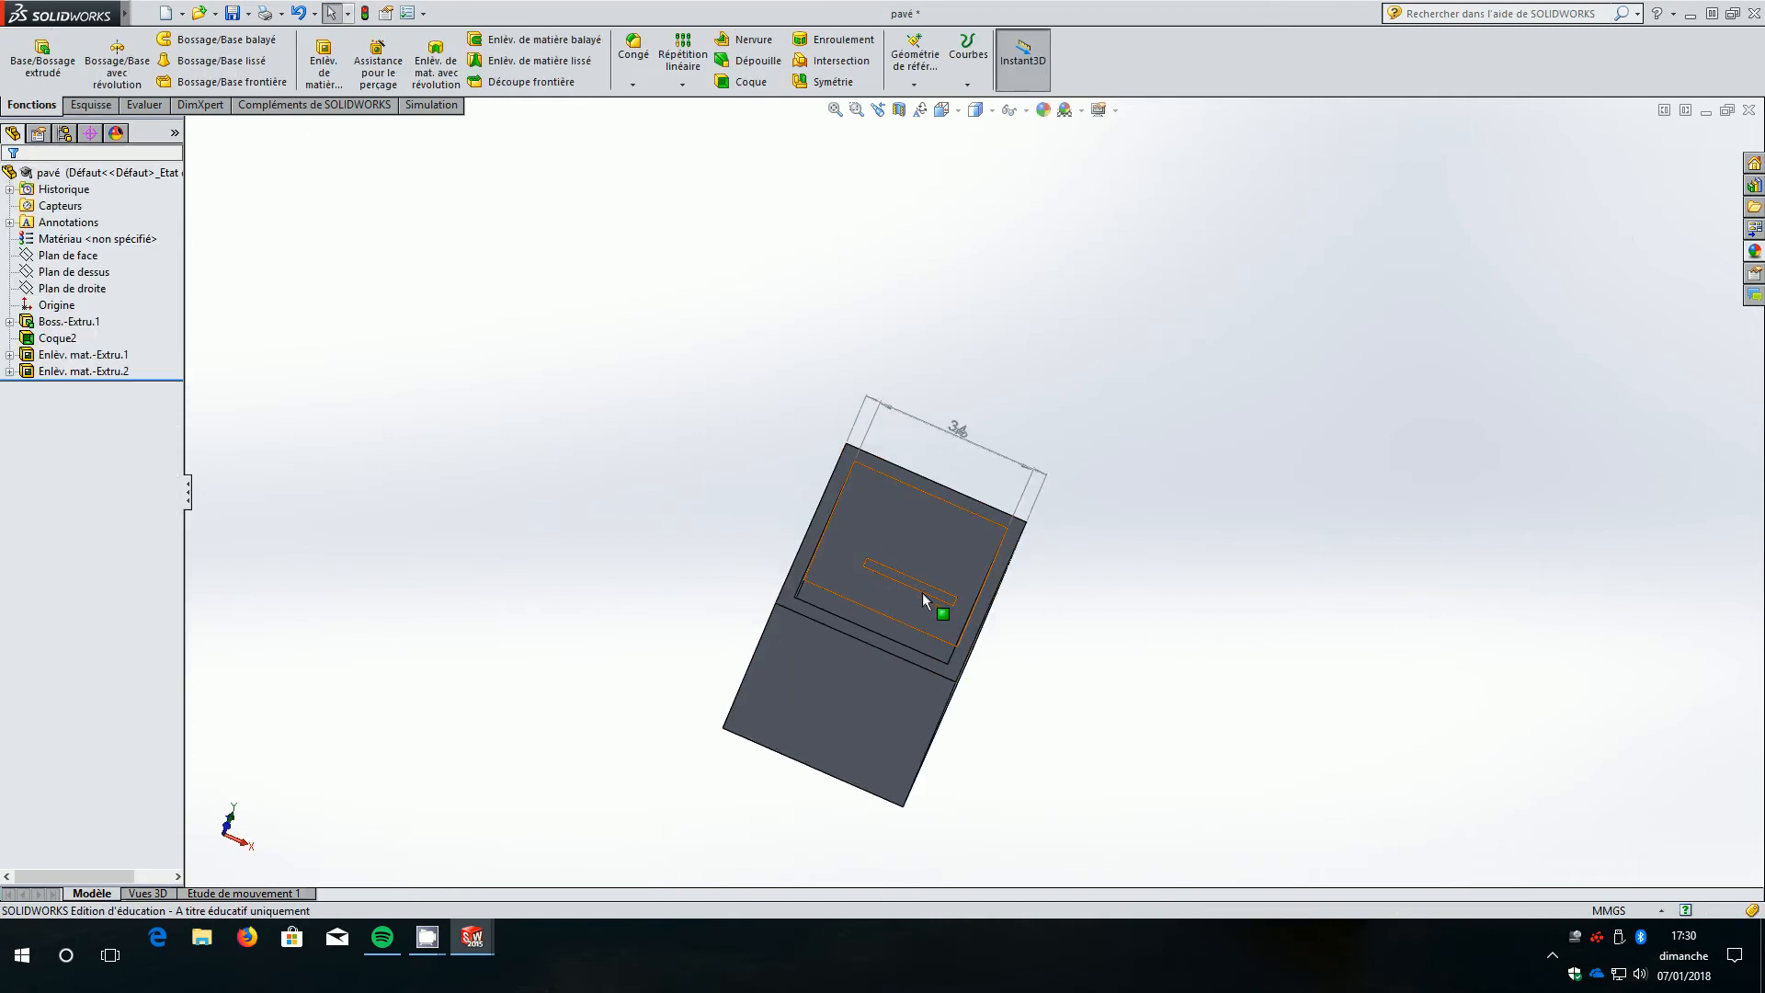
pyautogui.moveTo(1156, 575); pyautogui.dragTo(1021, 807, button='middle')
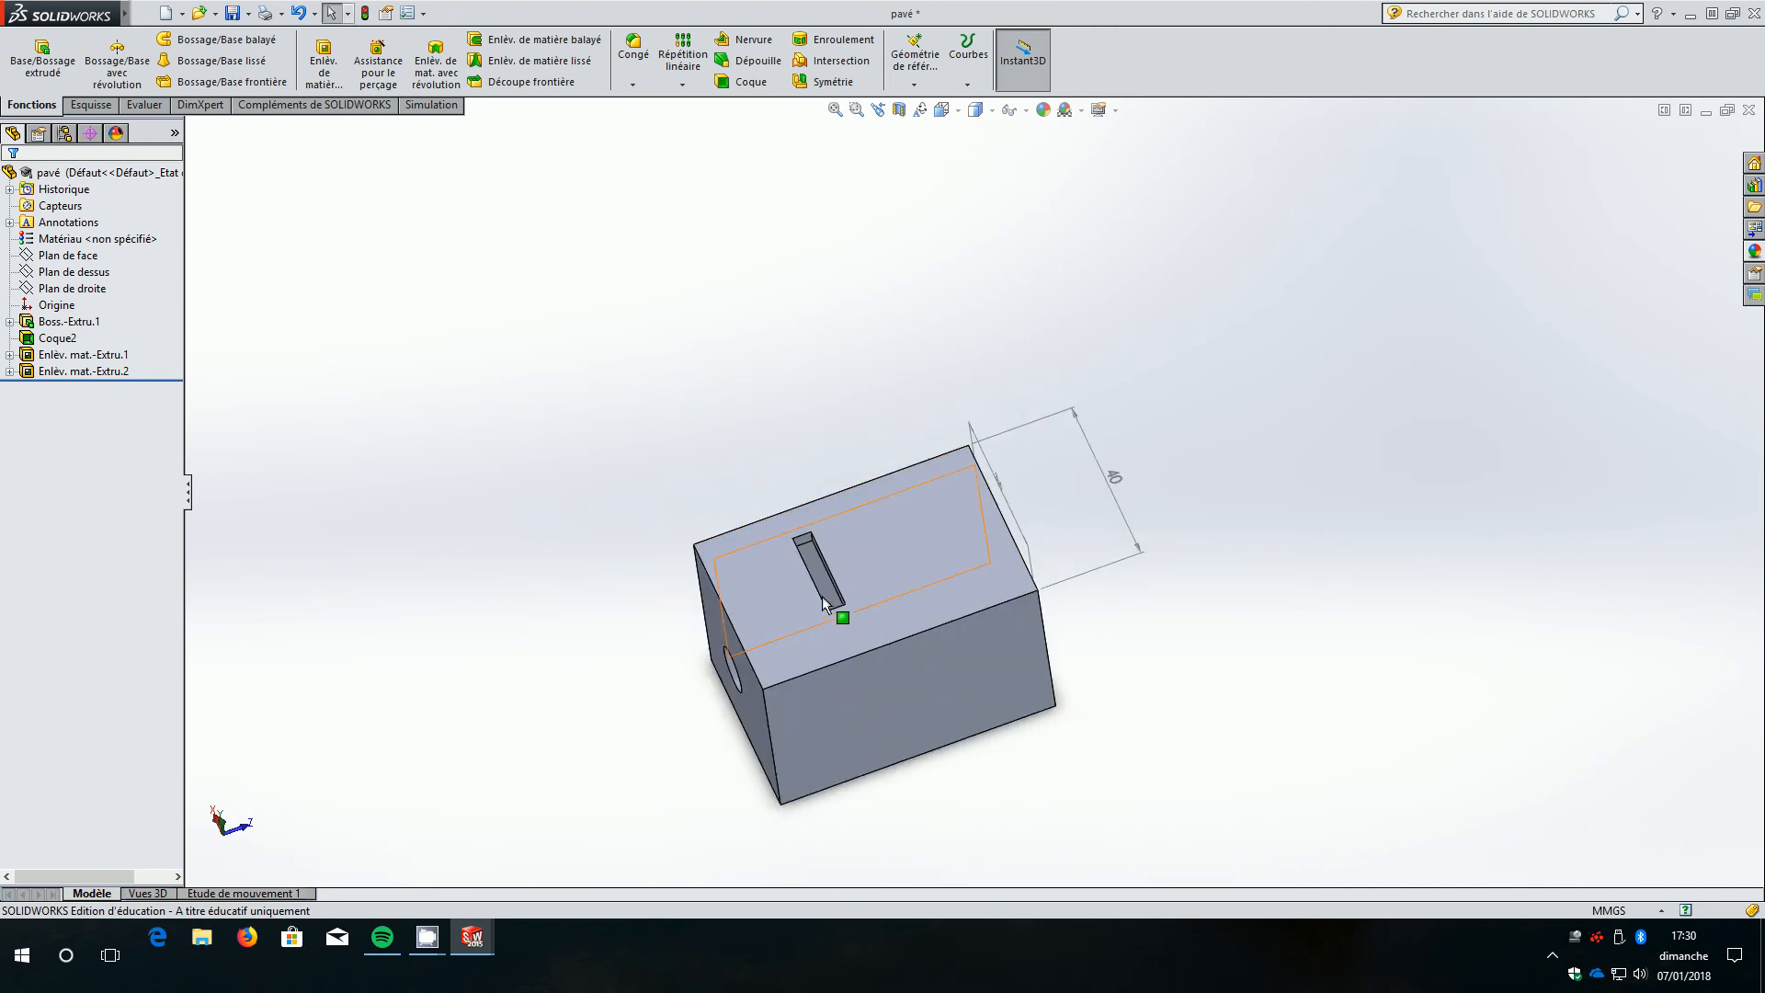
pyautogui.click(51, 372)
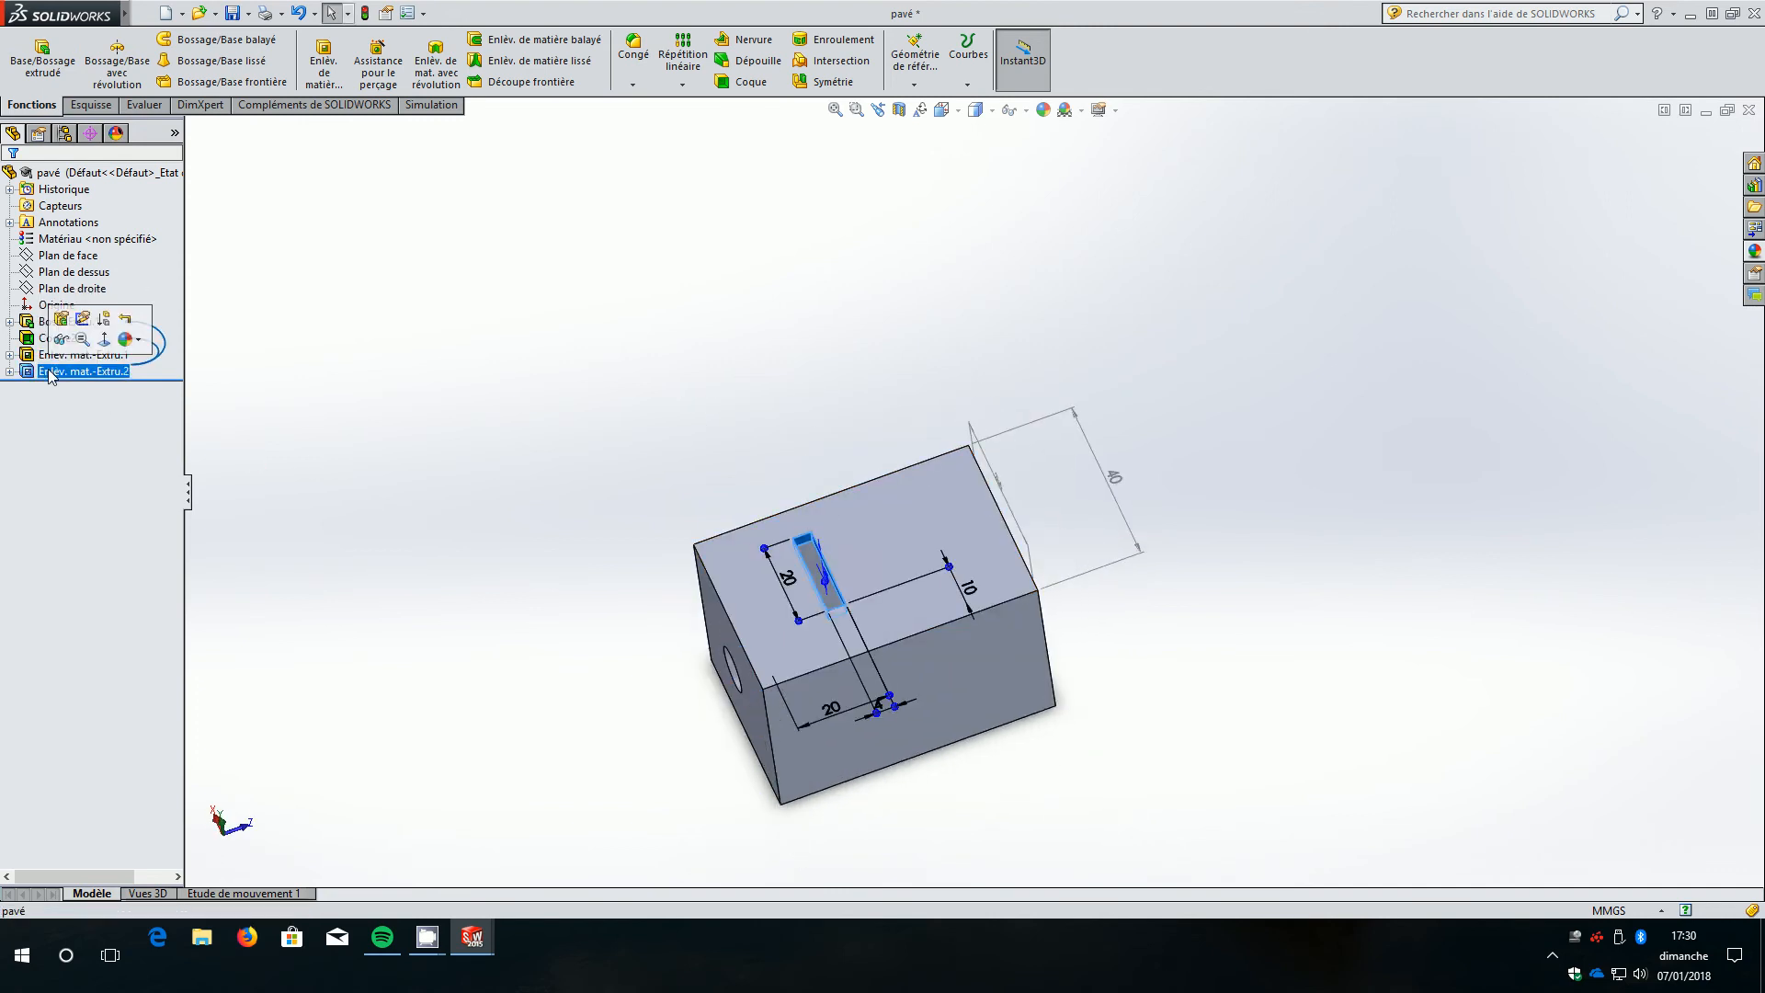
pyautogui.rightClick(50, 373)
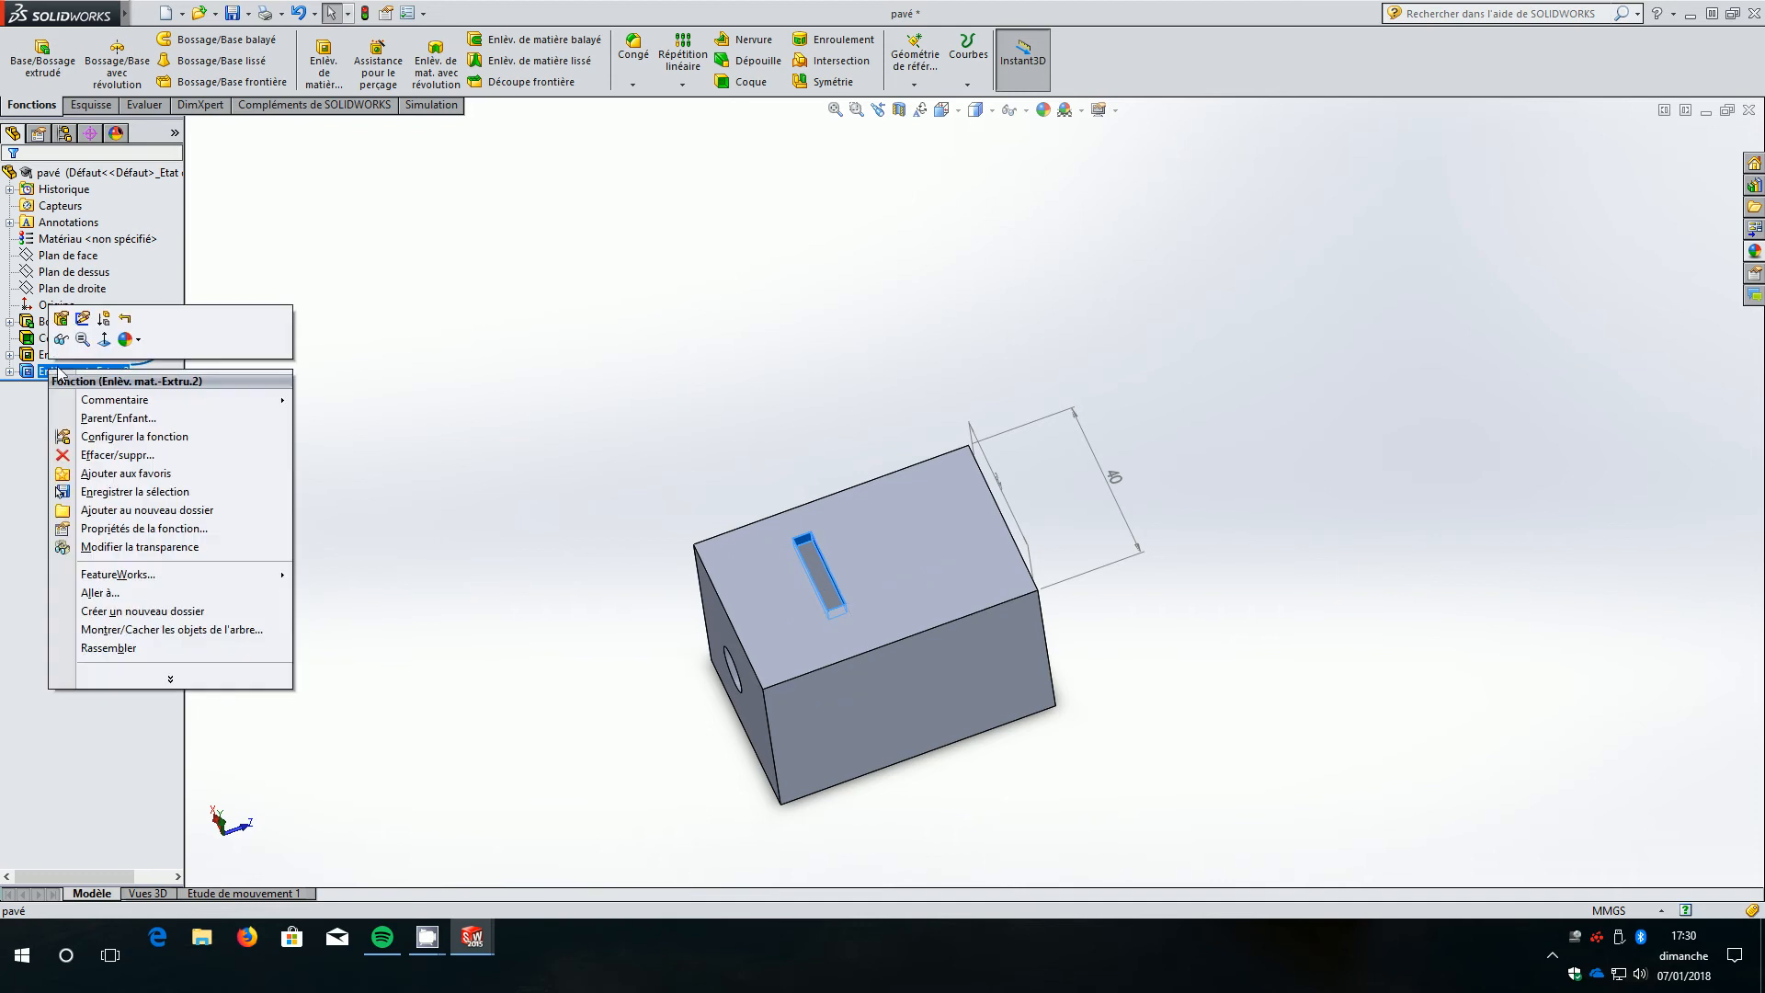
pyautogui.click(83, 319)
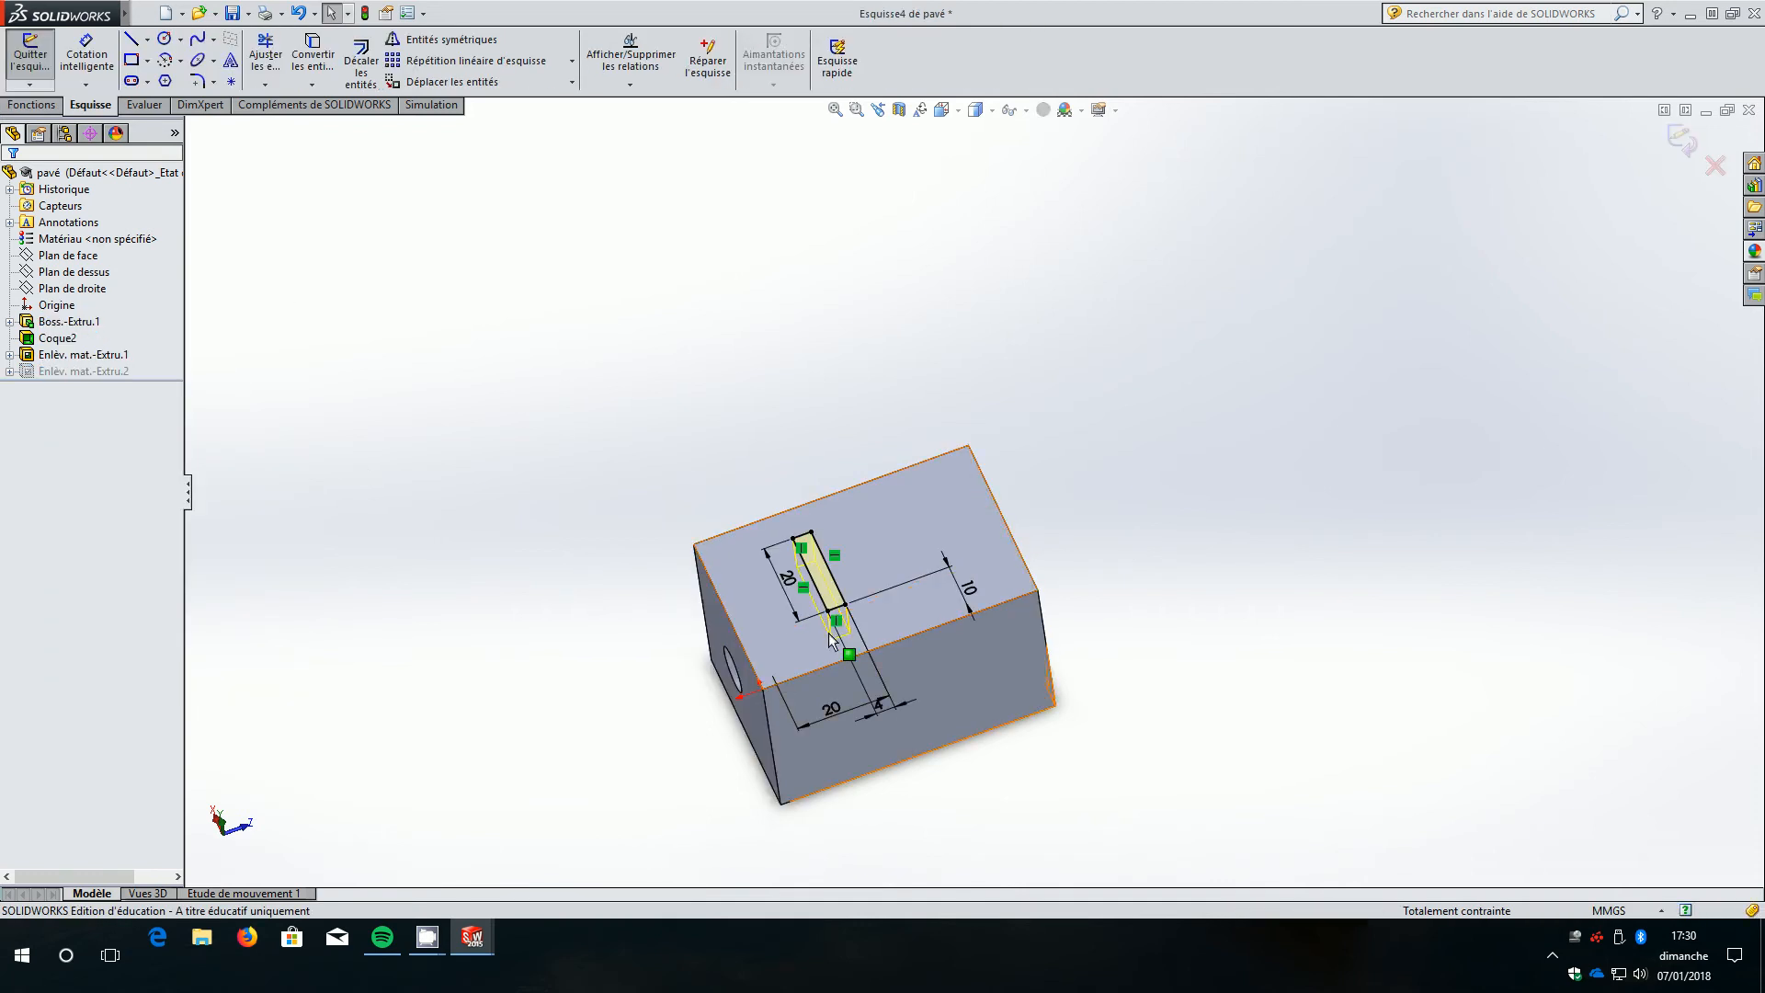
pyautogui.scroll(-2, 721, 677)
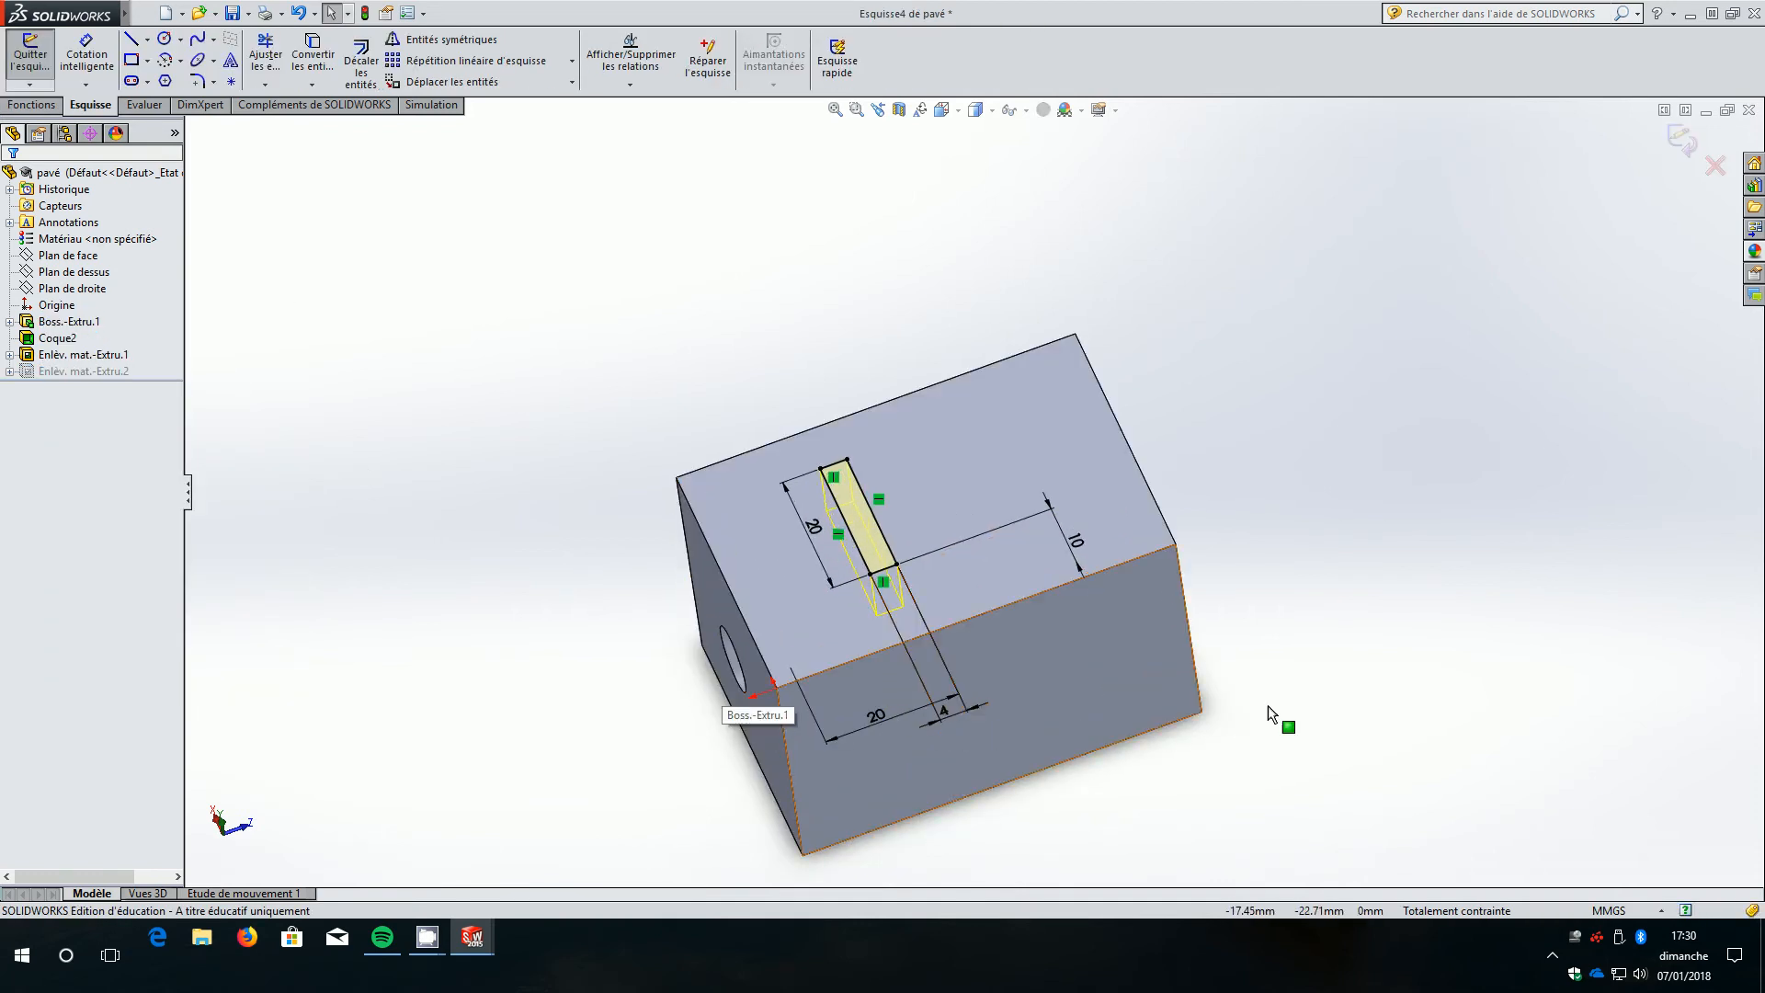
pyautogui.click(958, 111)
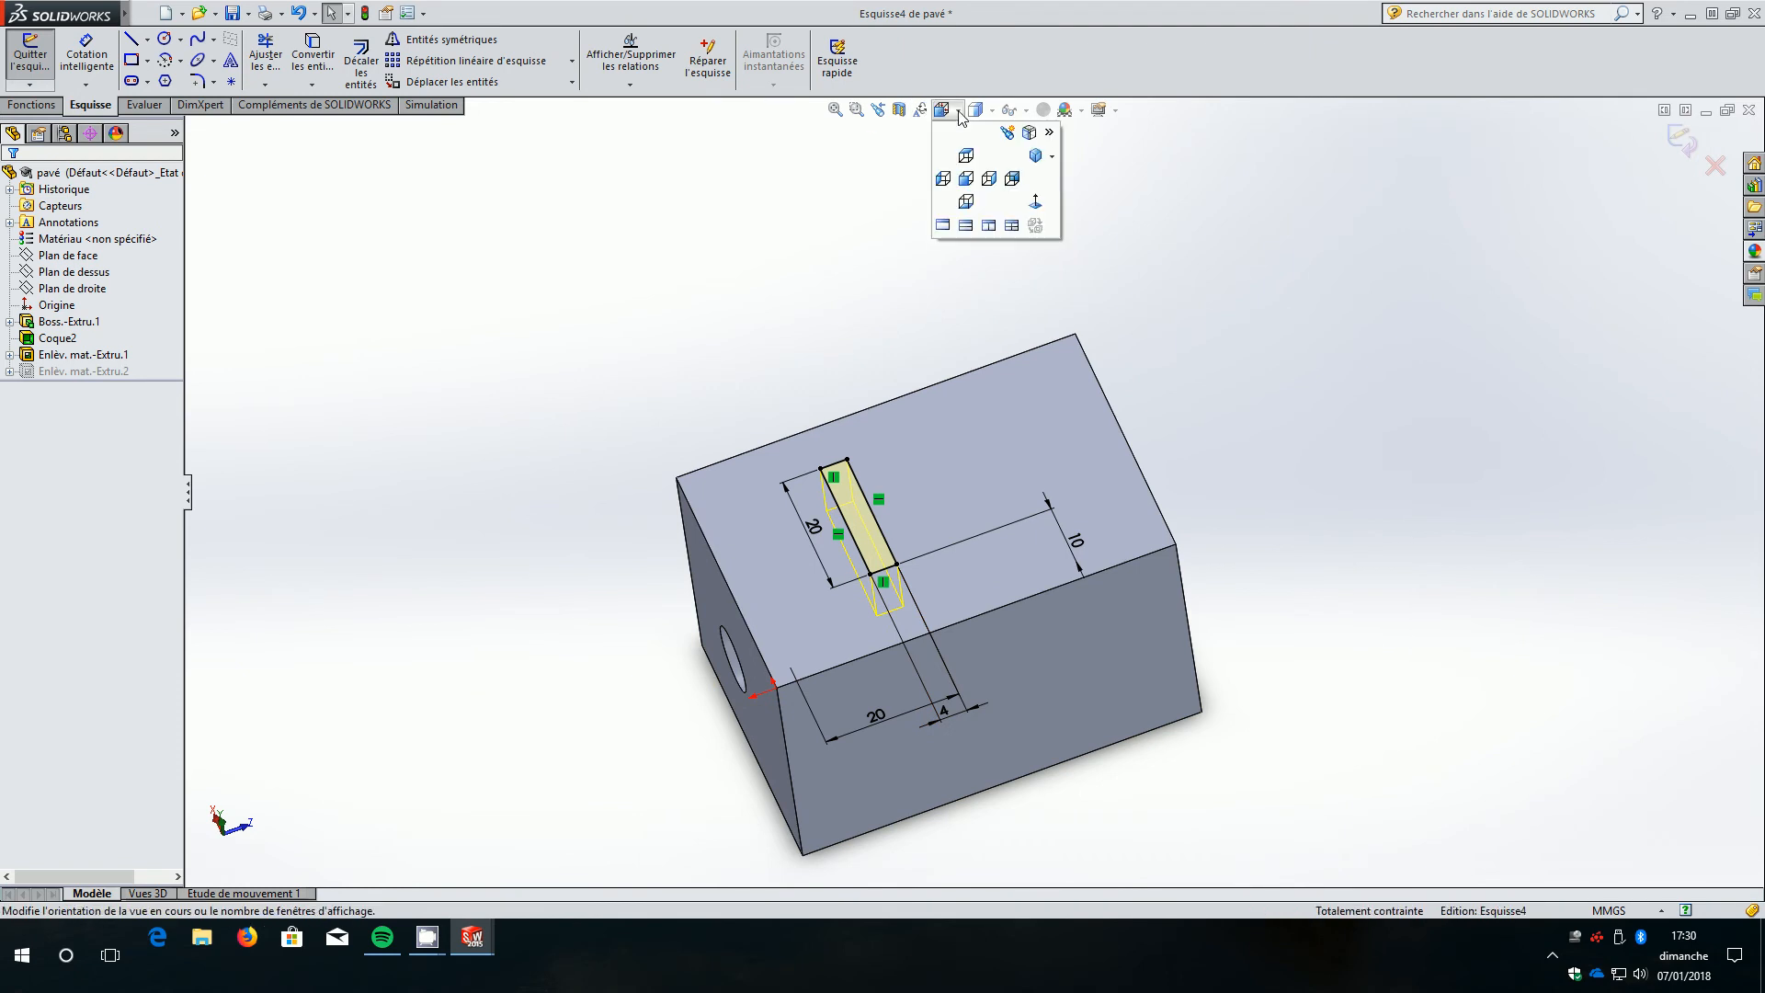
pyautogui.click(1036, 203)
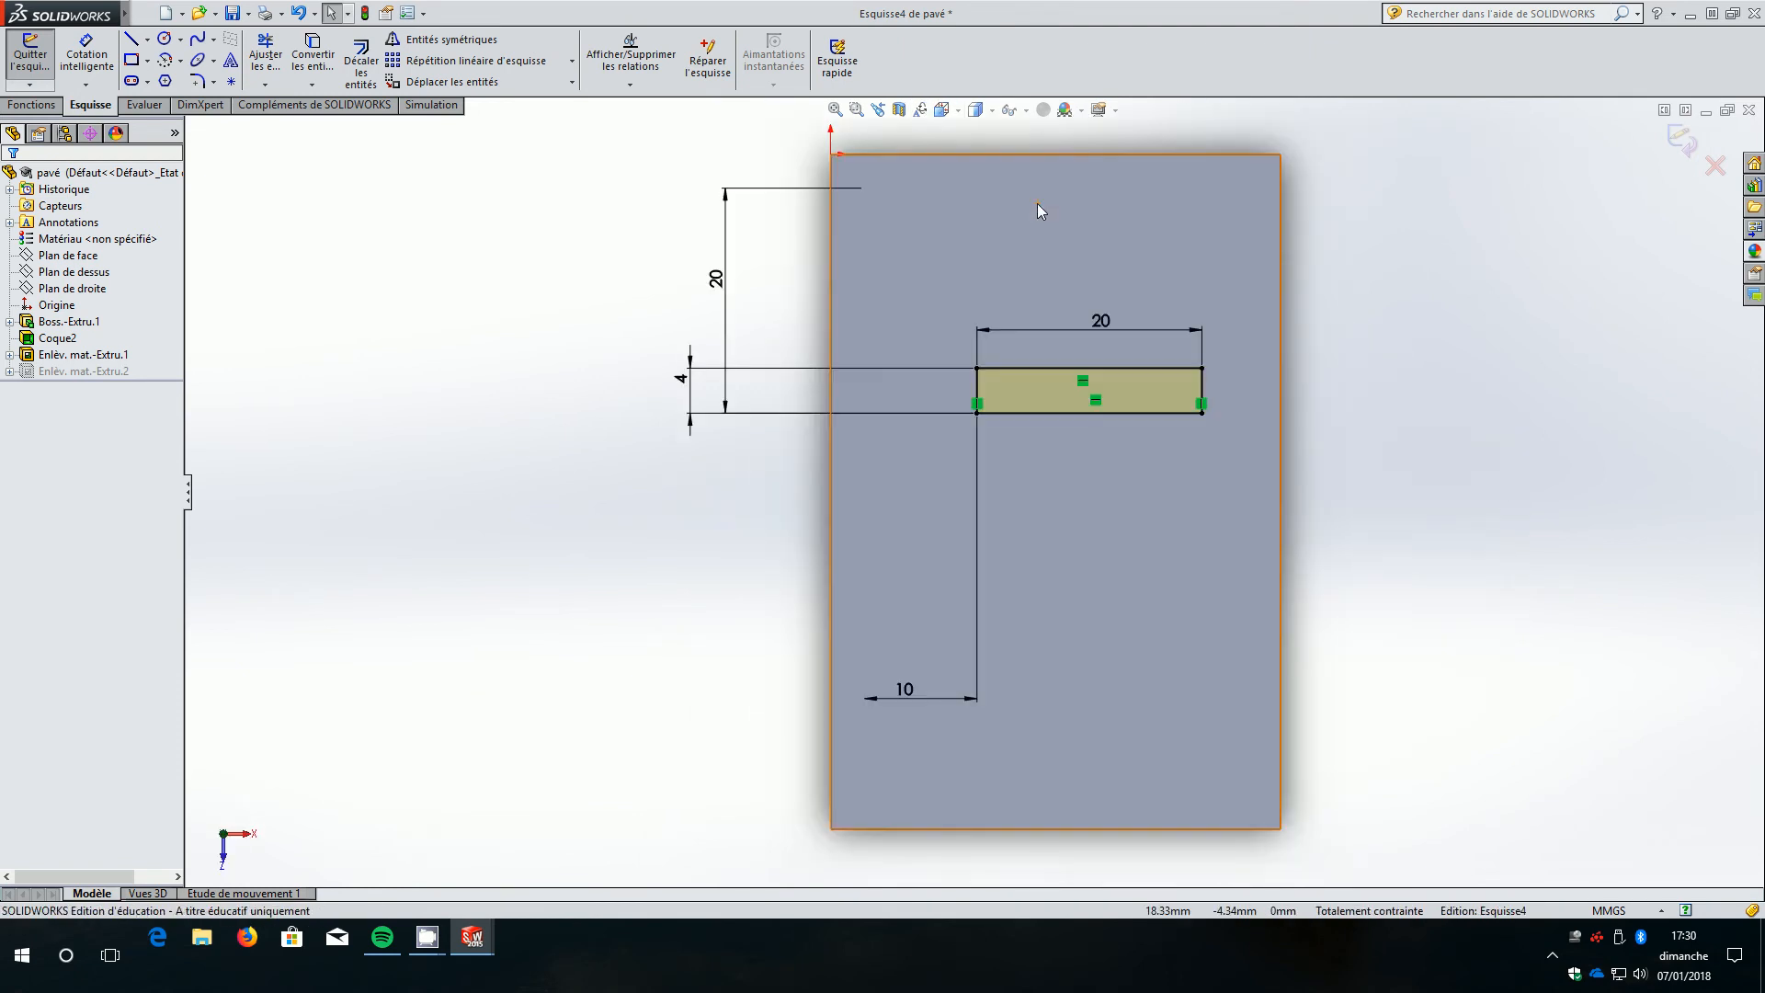
pyautogui.click(716, 285)
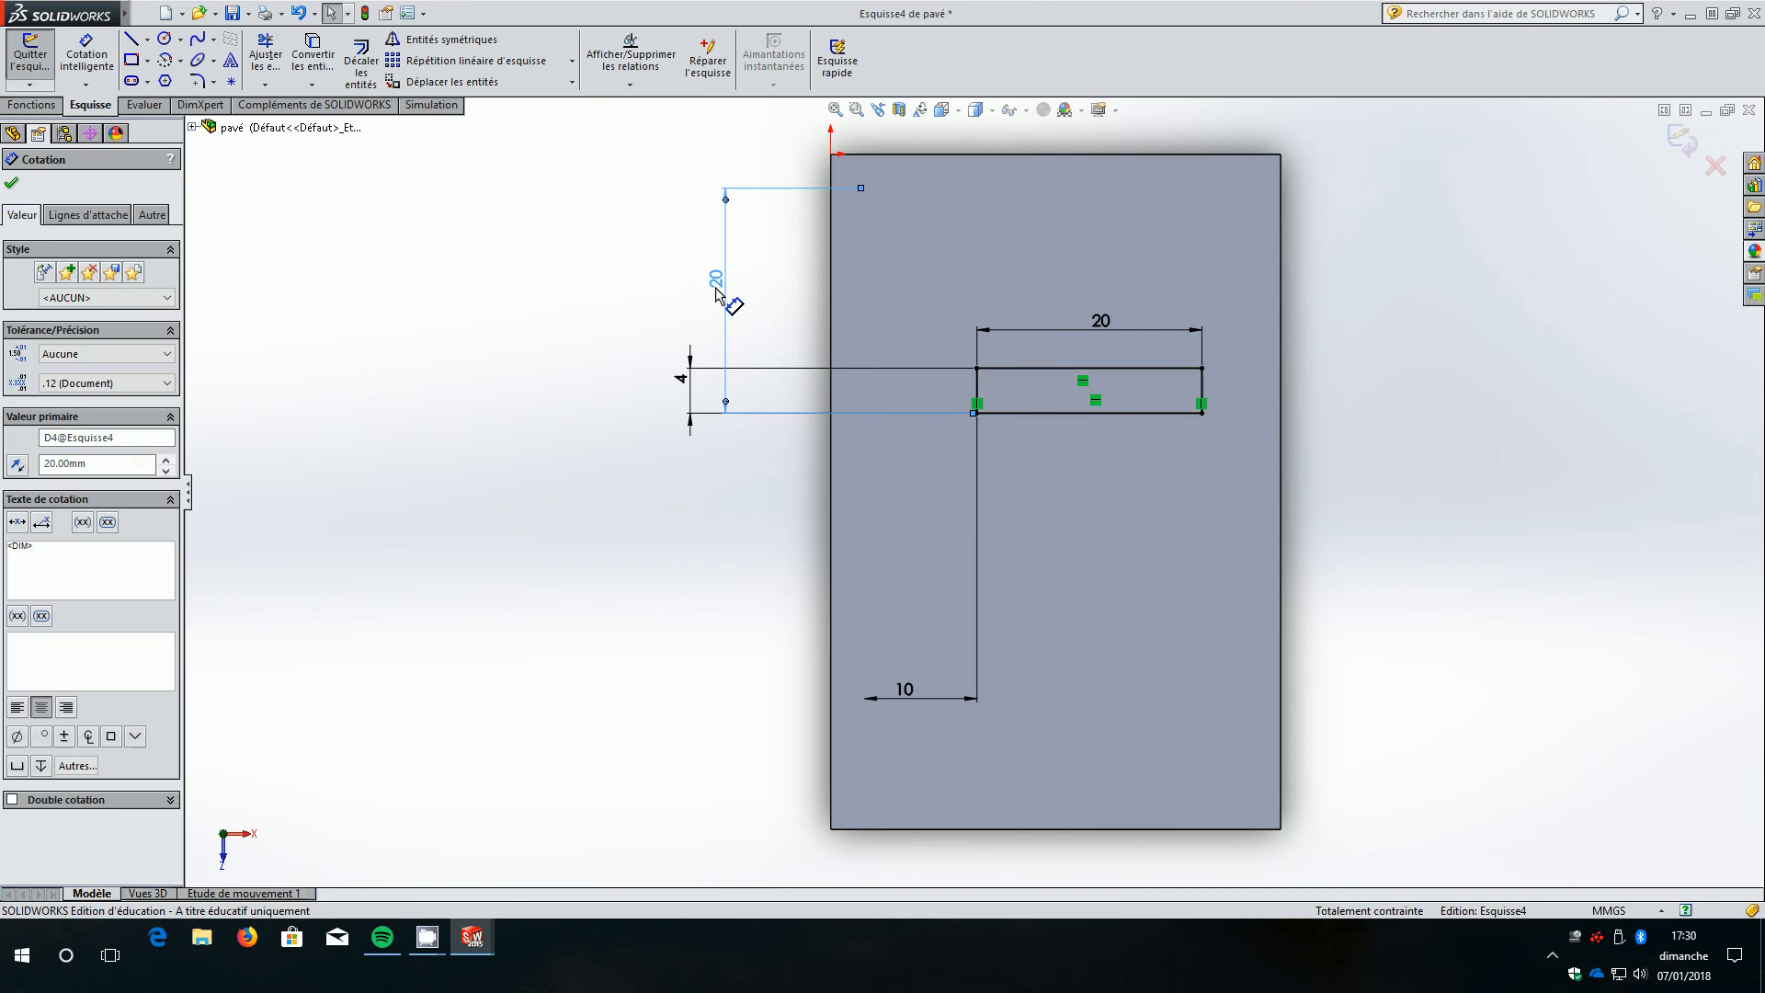
pyautogui.doubleClick(717, 287)
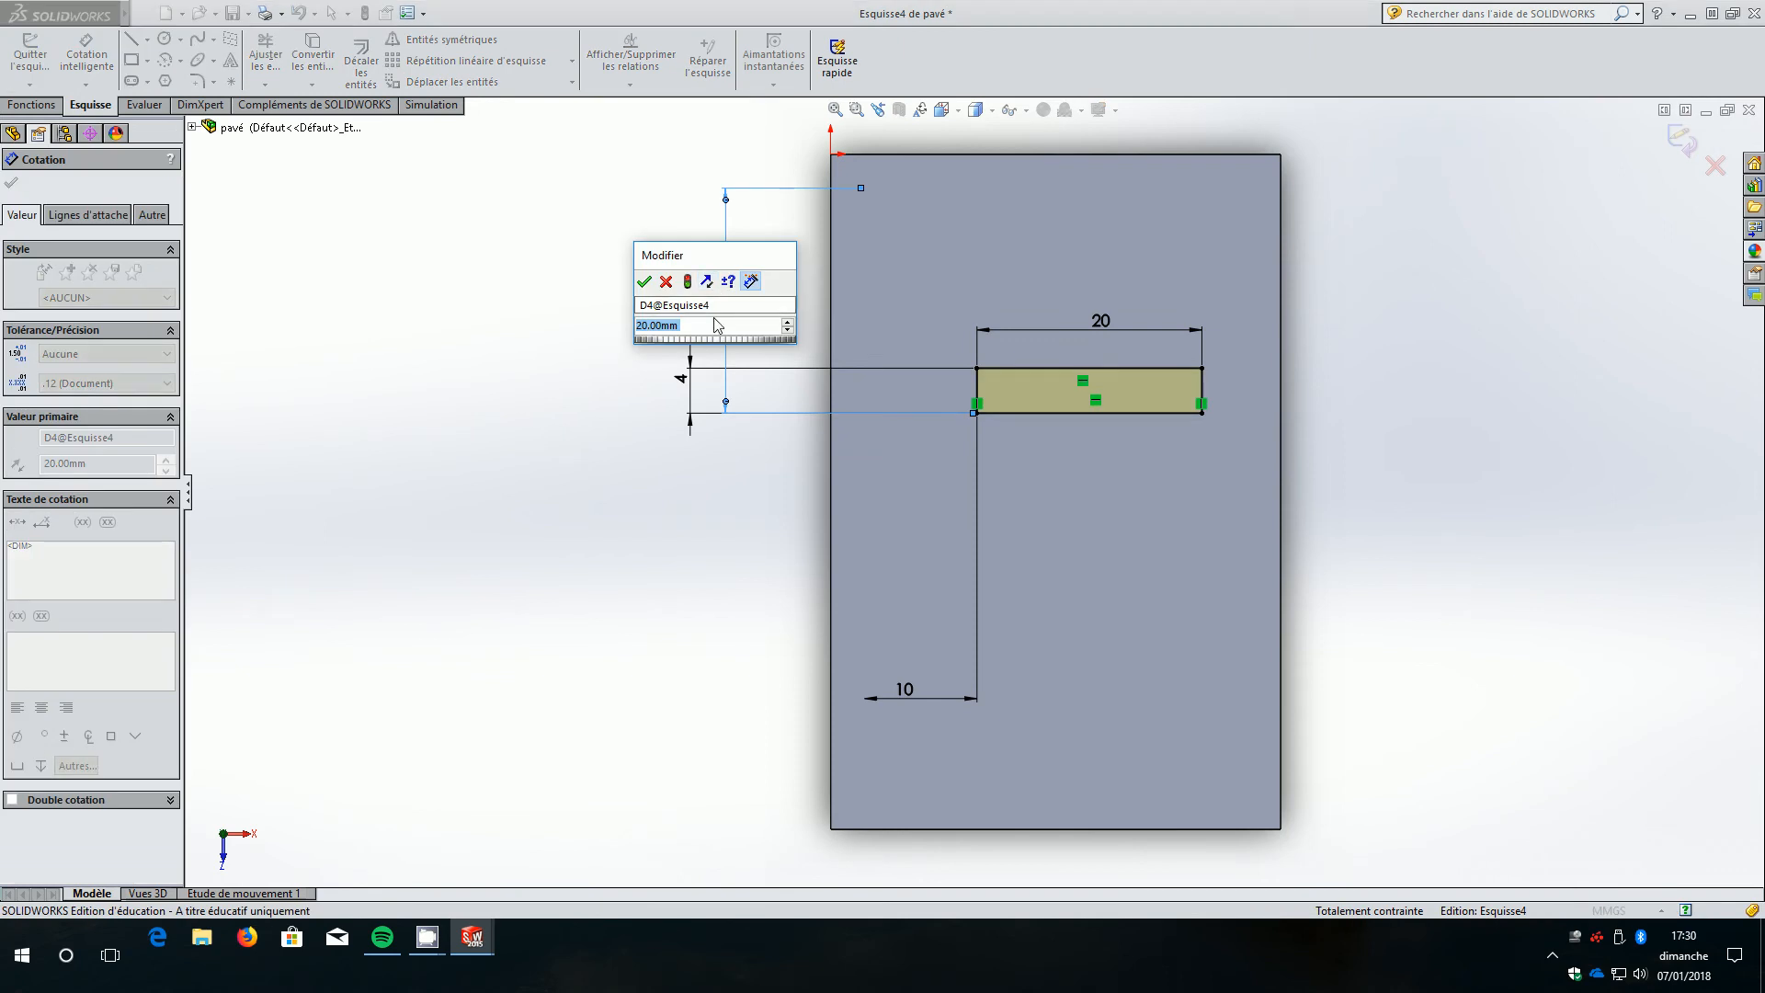
pyautogui.write('10')
pyautogui.press('Return')
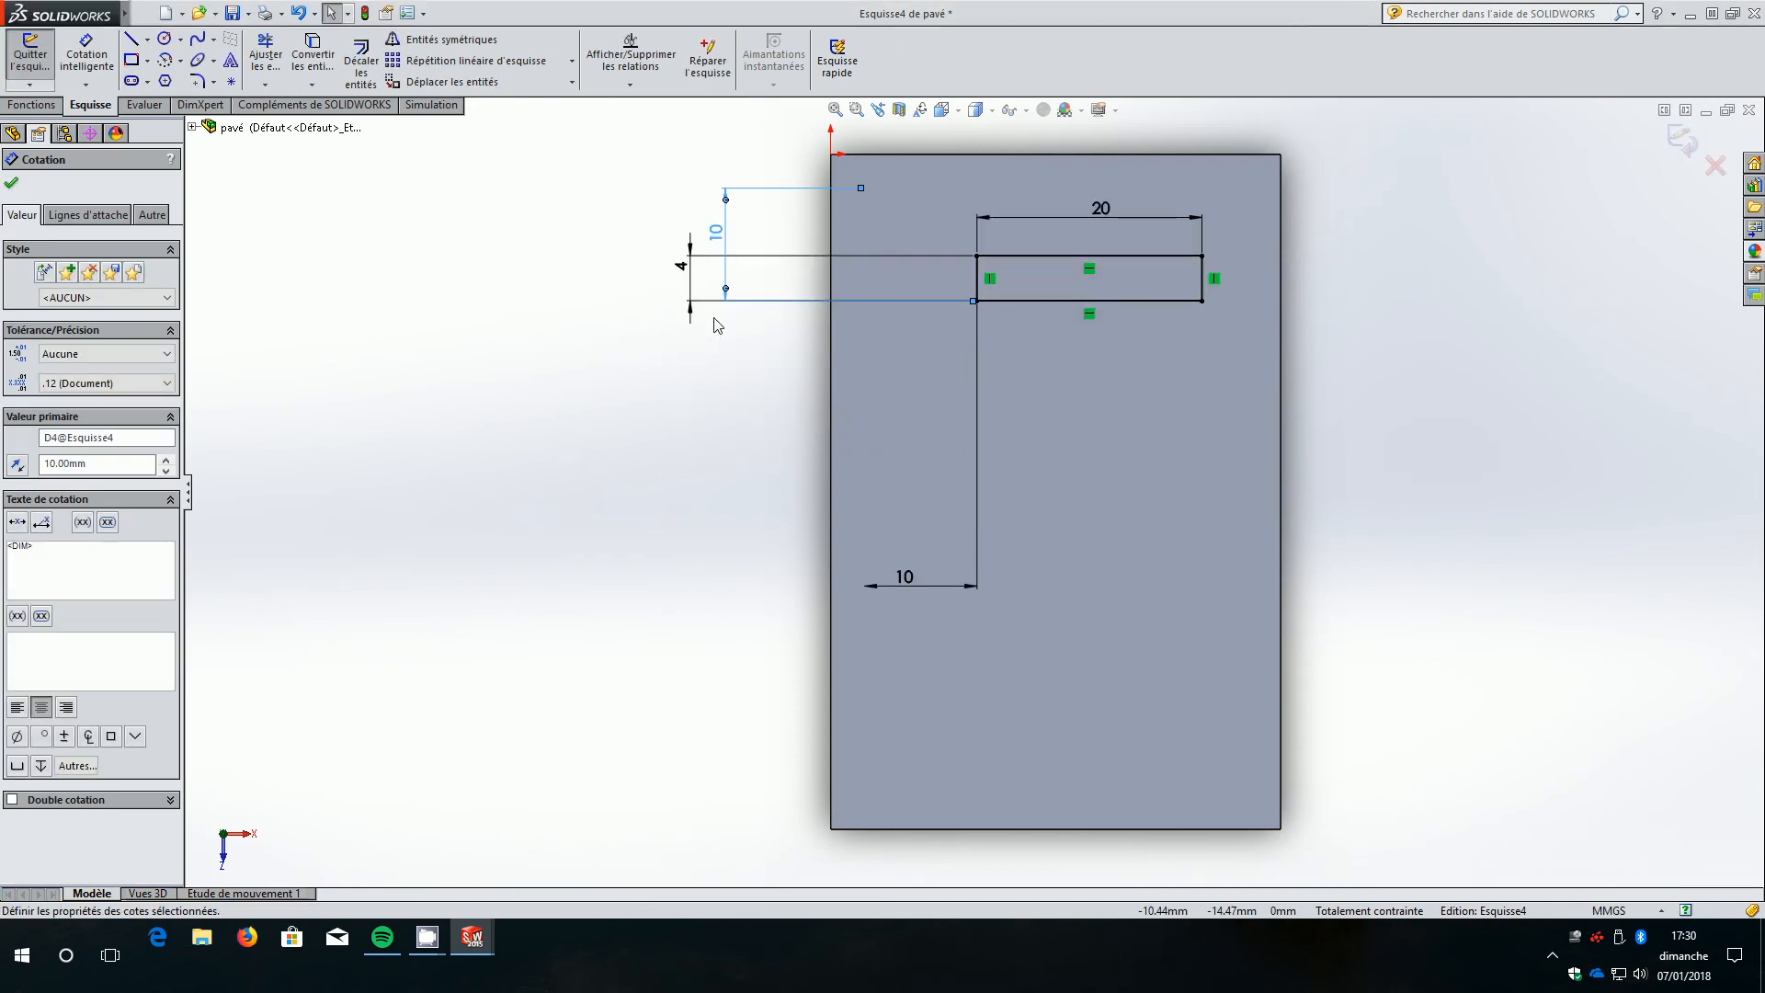
# Set the horizontal position dimension of the slot's left edge to 7 mm and exit the sketch.
pyautogui.click(913, 589)
pyautogui.doubleClick(912, 590)
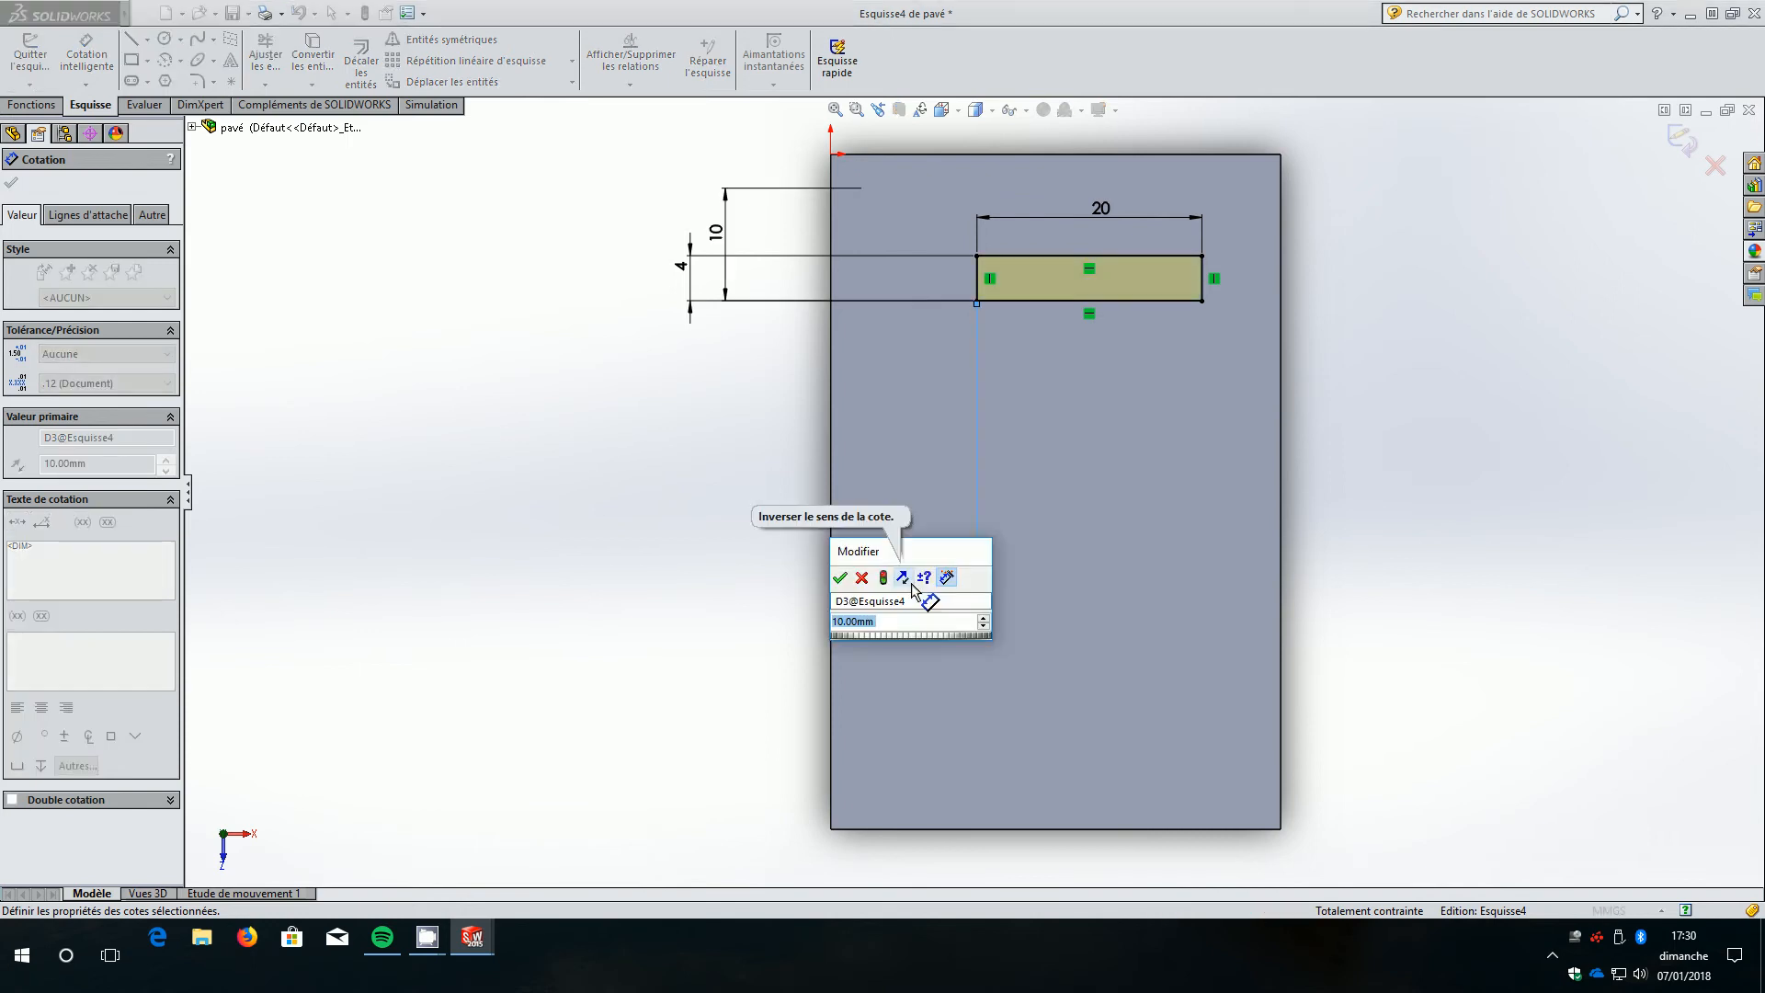
pyautogui.write('7')
pyautogui.press('Return')
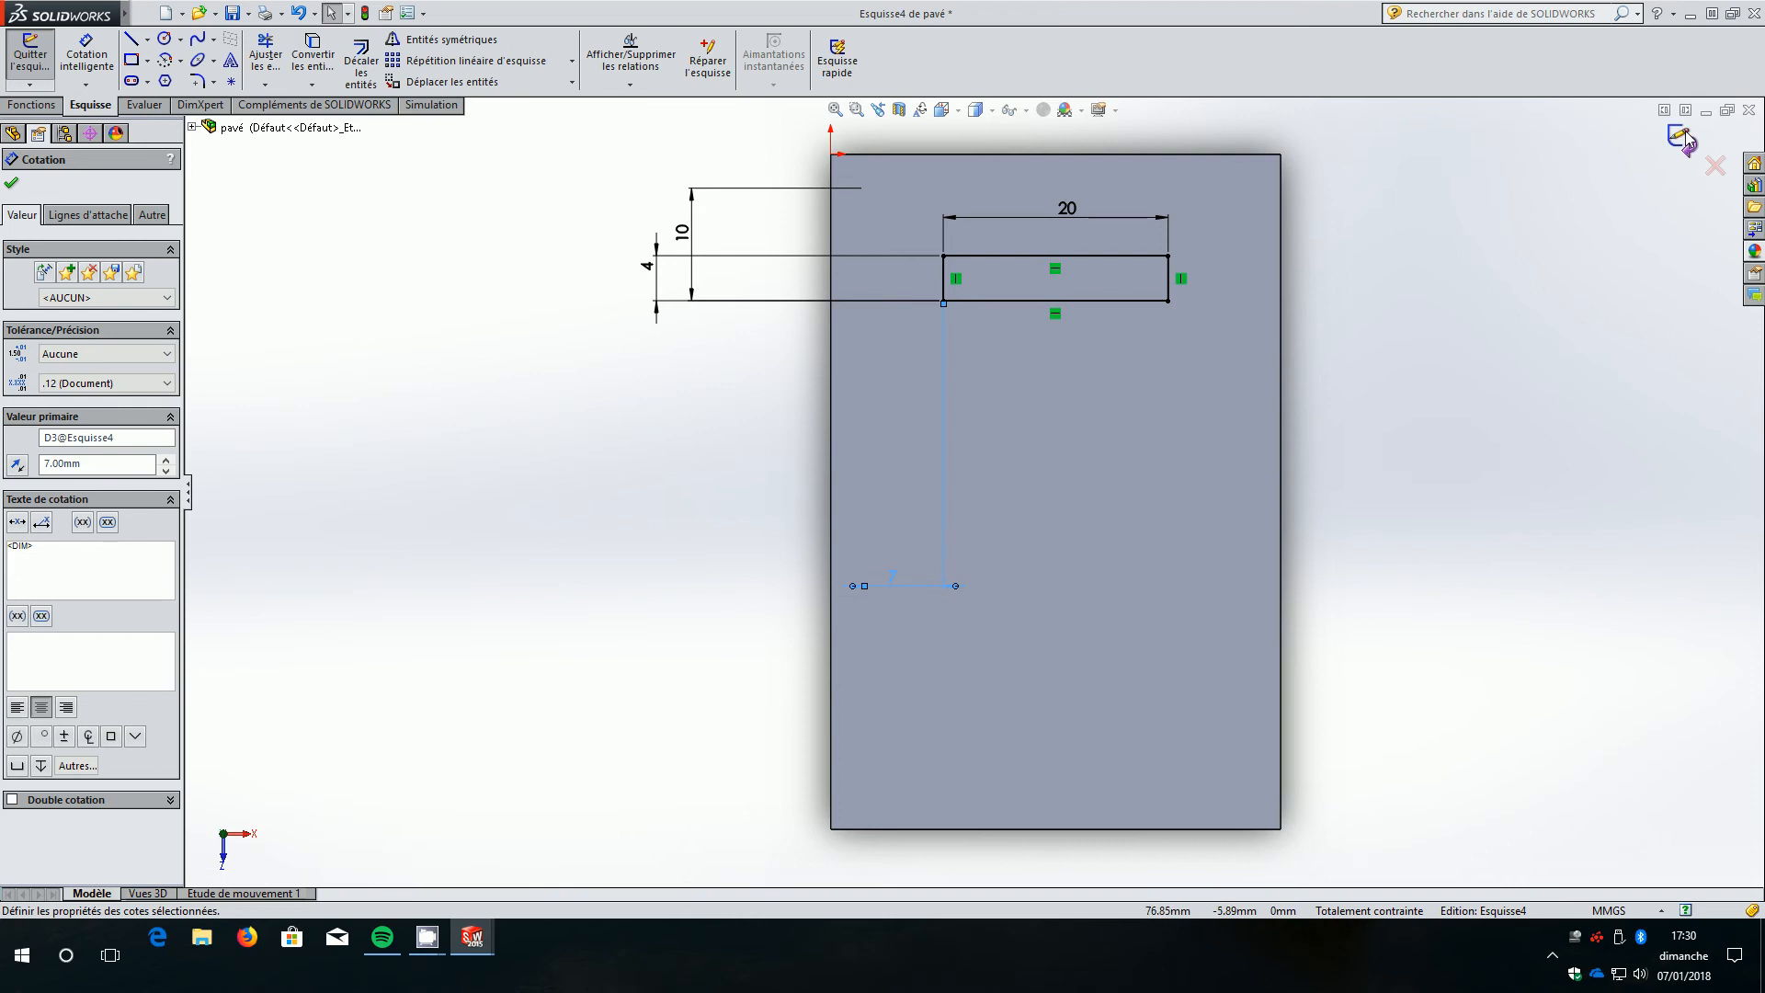
pyautogui.click(1683, 137)
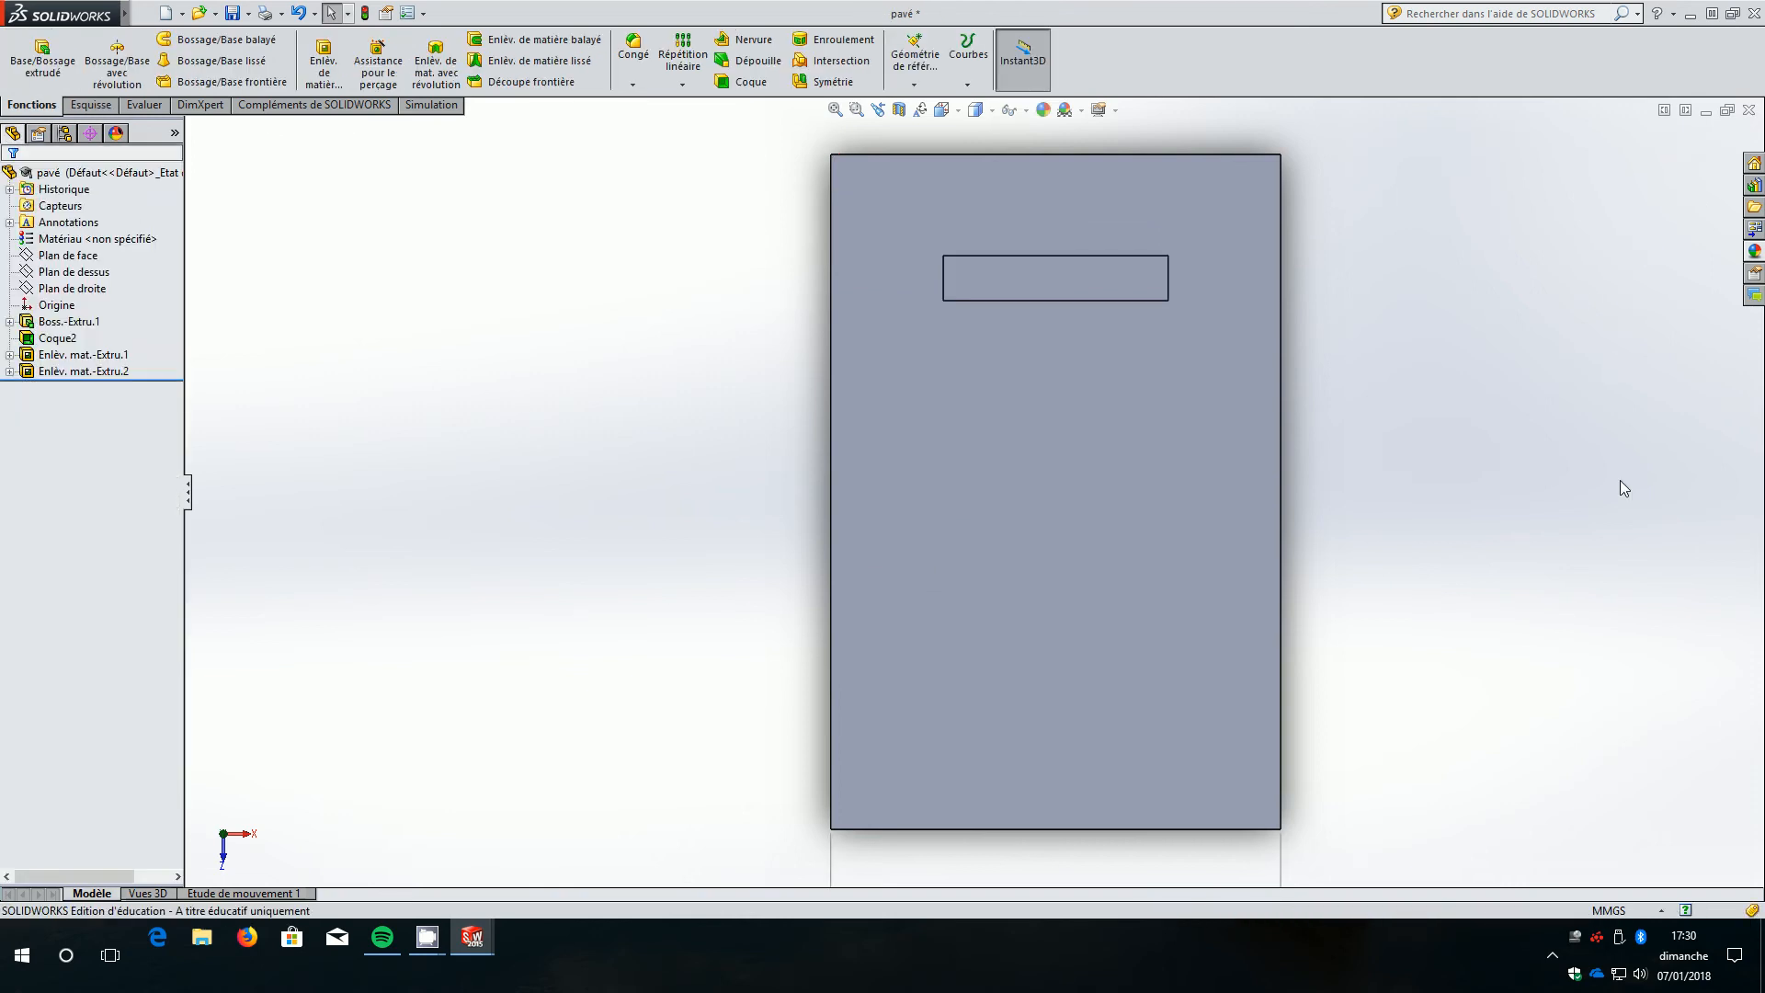
# Edit the base extrusion feature and set its blind depth to 30 mm.
pyautogui.moveTo(1620, 480); pyautogui.dragTo(1553, 354, button='middle')
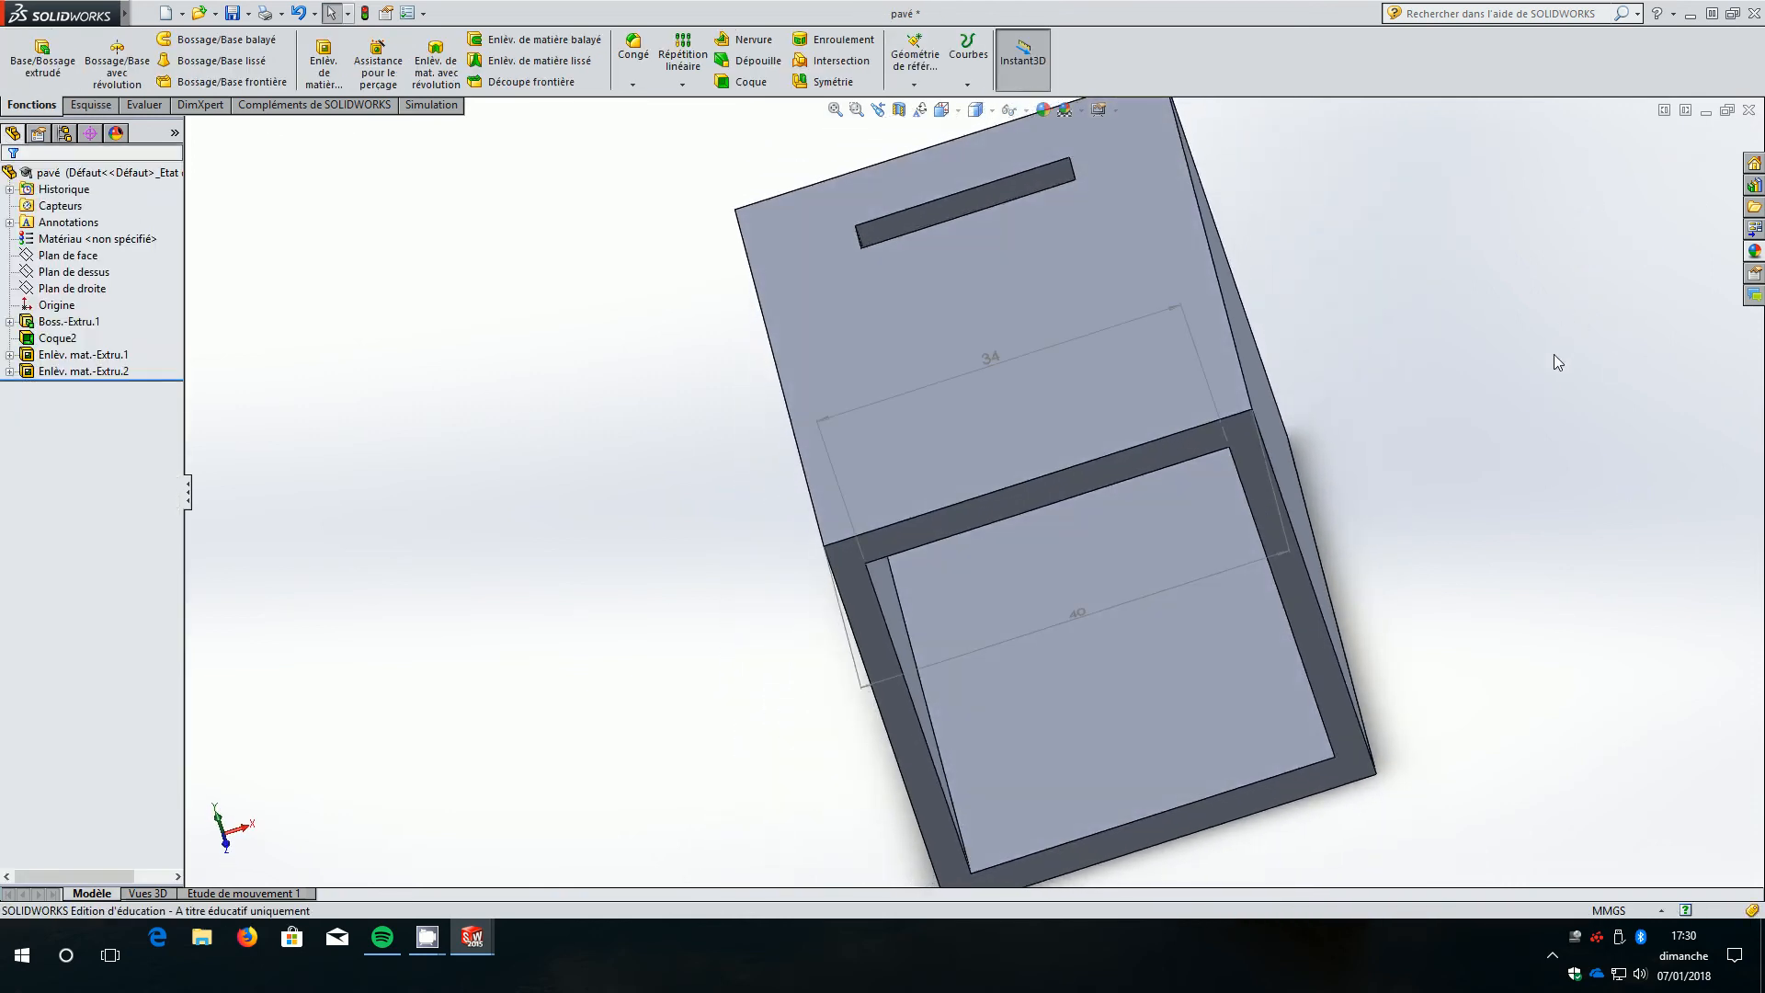
pyautogui.scroll(3, 1553, 354)
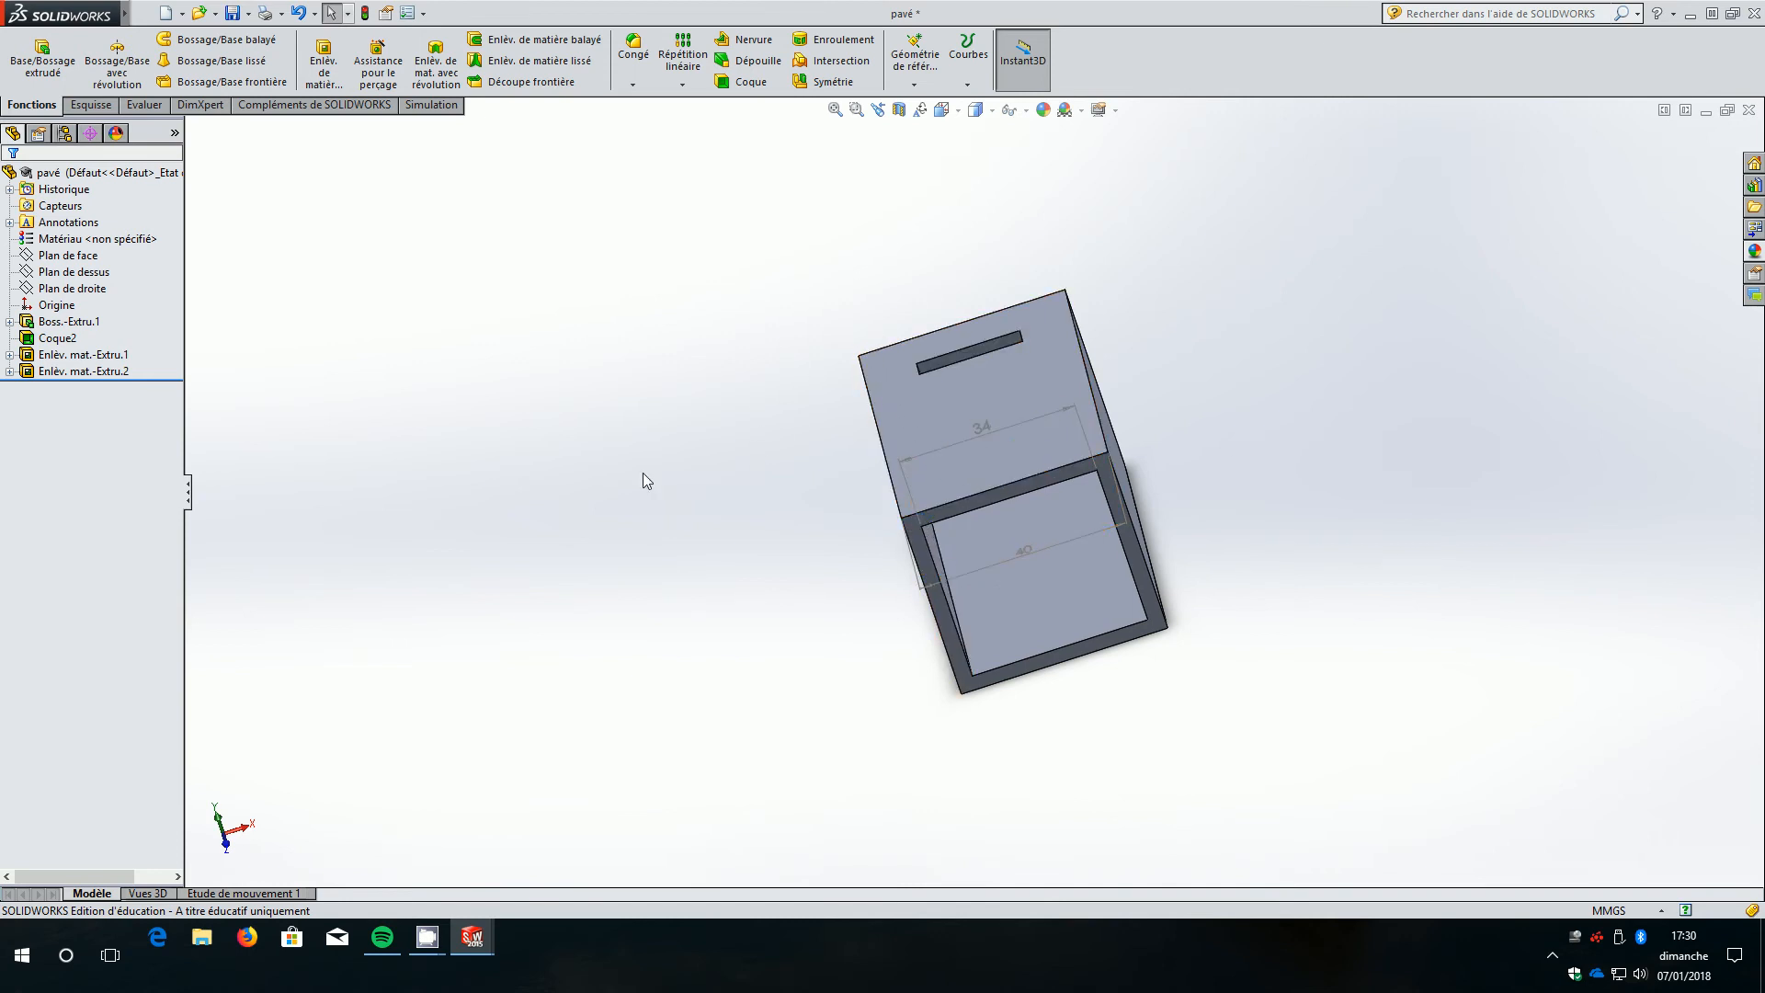
pyautogui.click(71, 321)
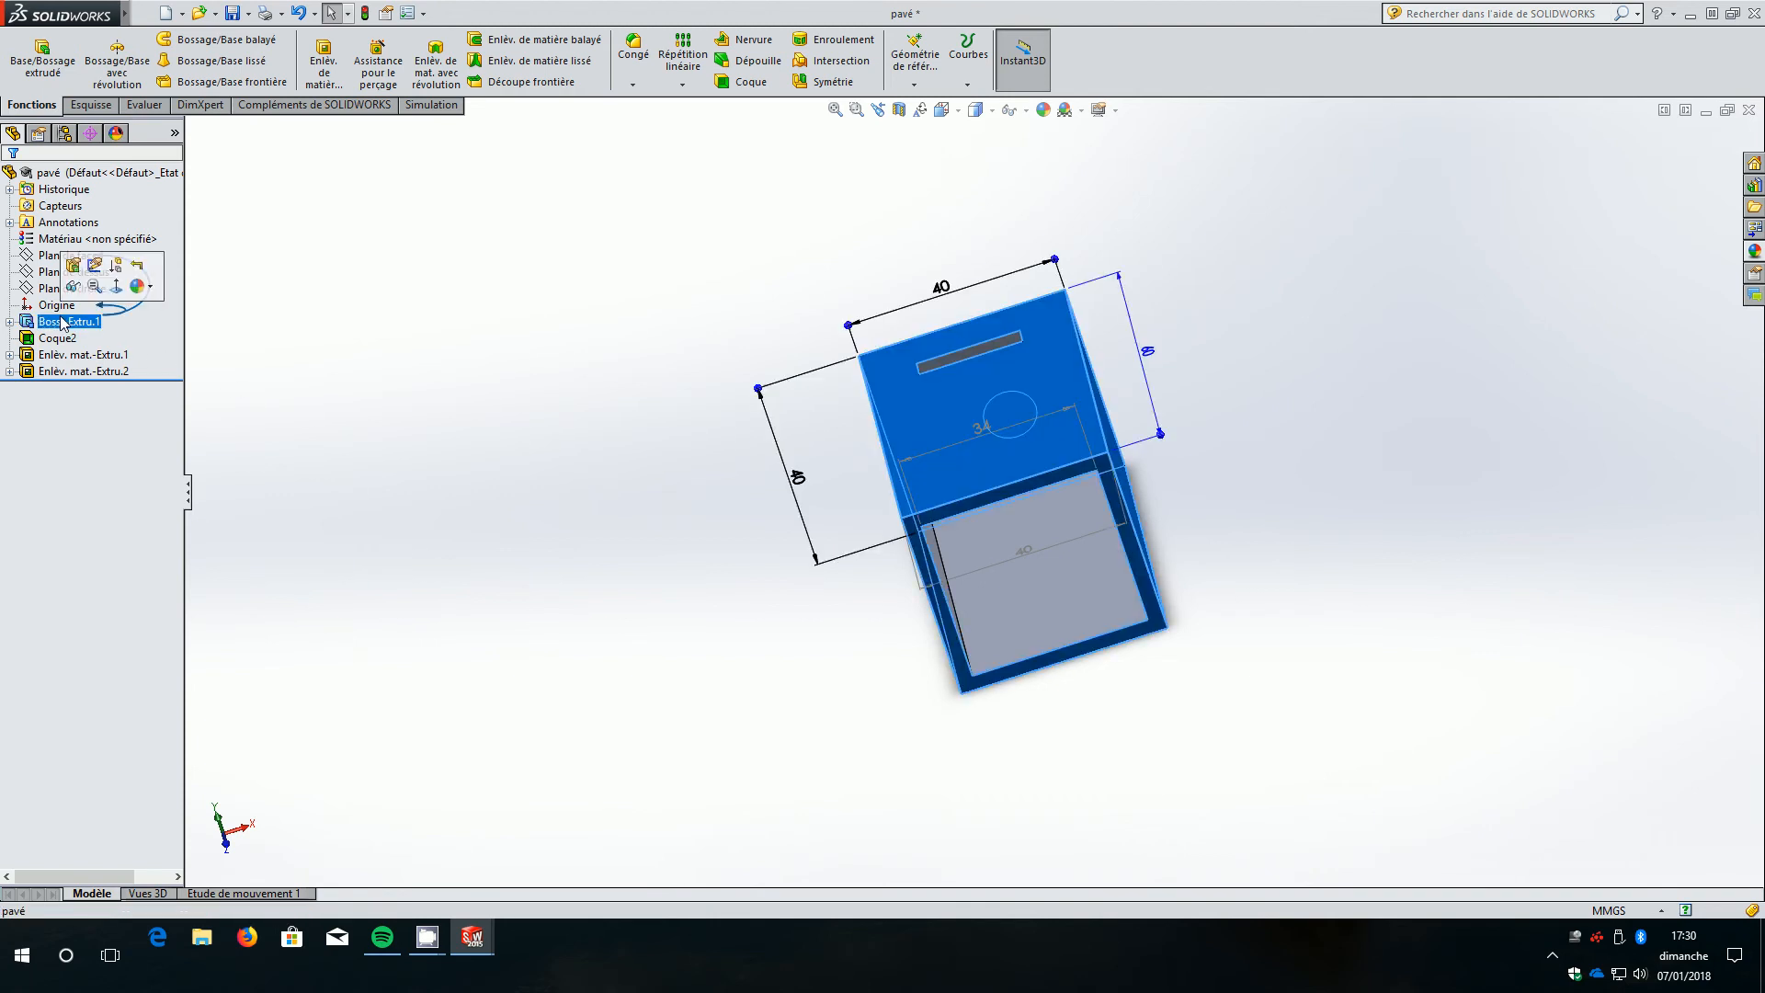
pyautogui.rightClick(63, 322)
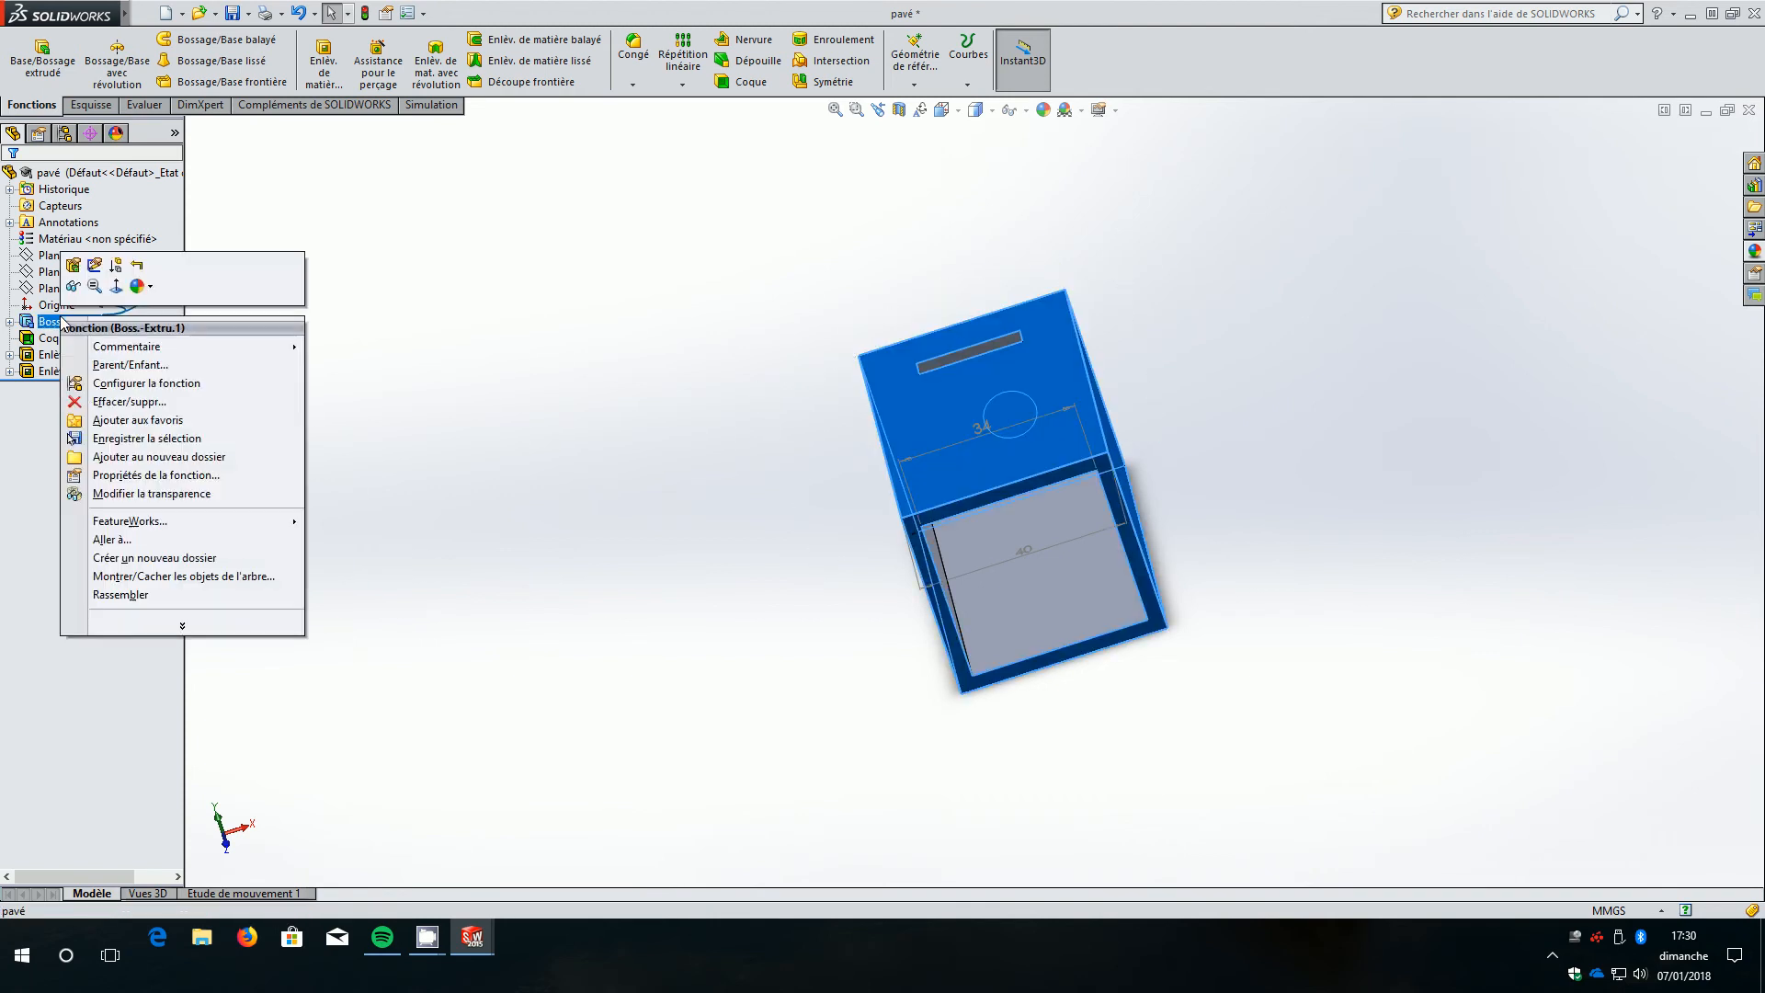
pyautogui.click(74, 266)
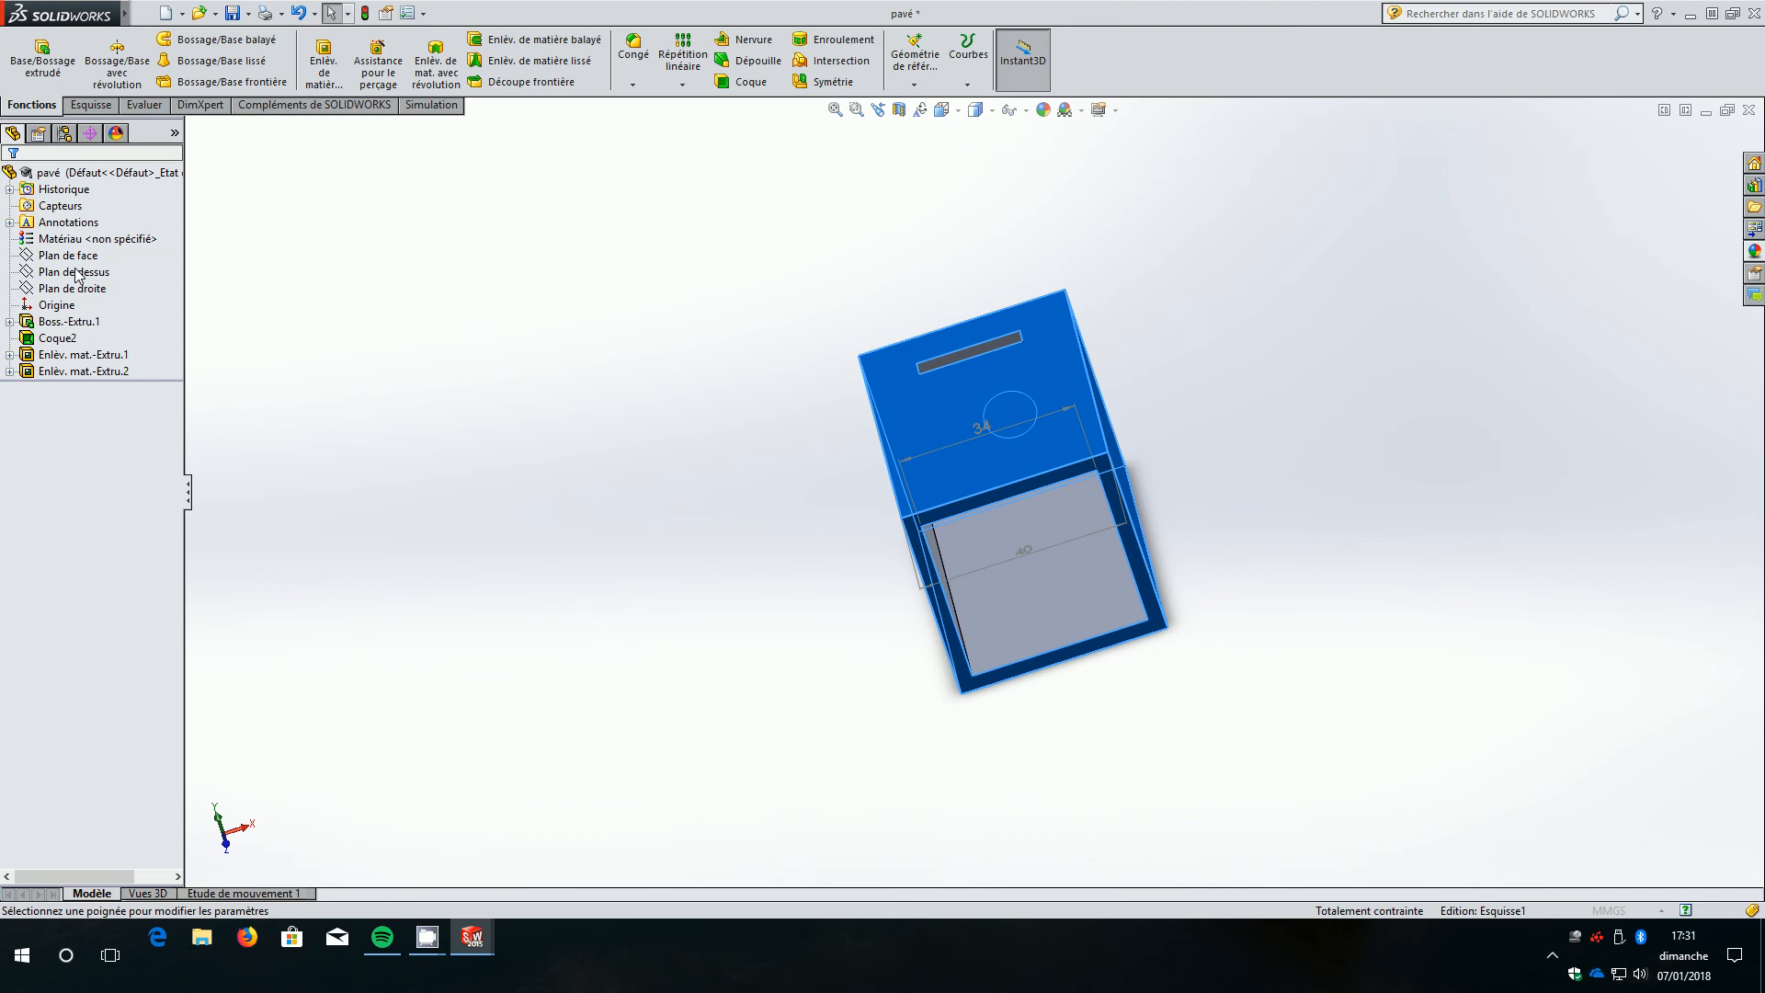
pyautogui.click(46, 355)
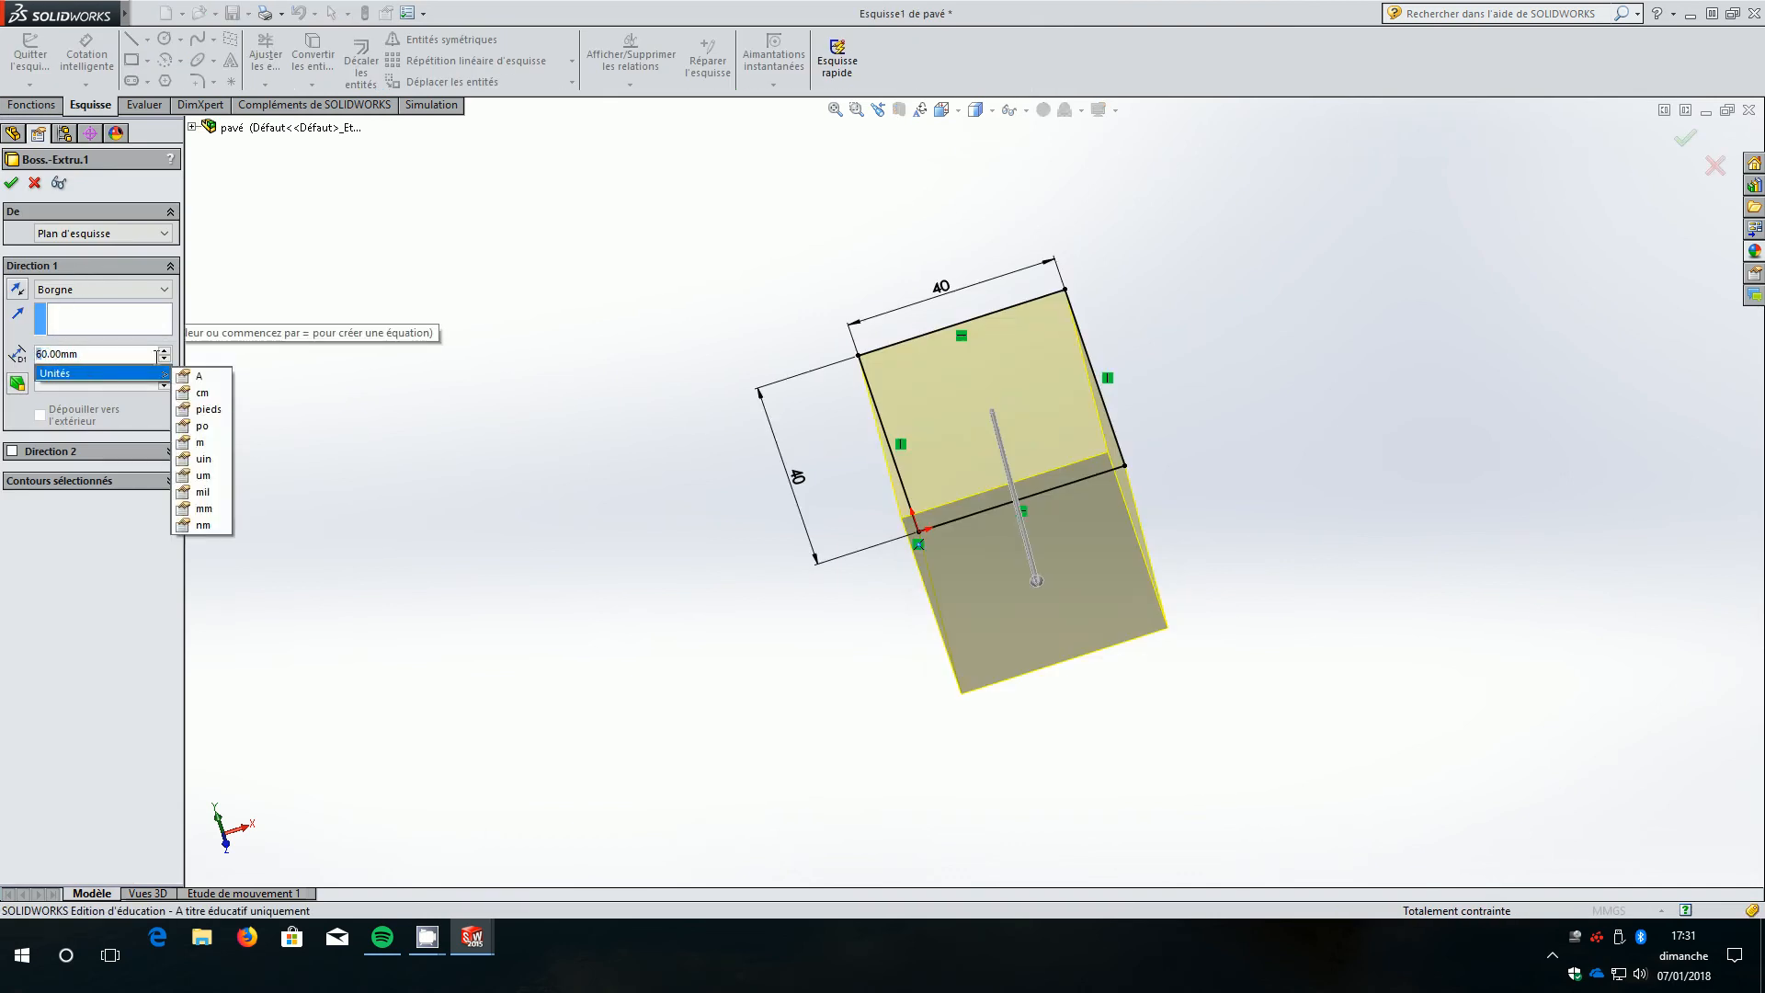
pyautogui.press('Delete')
pyautogui.write('3')
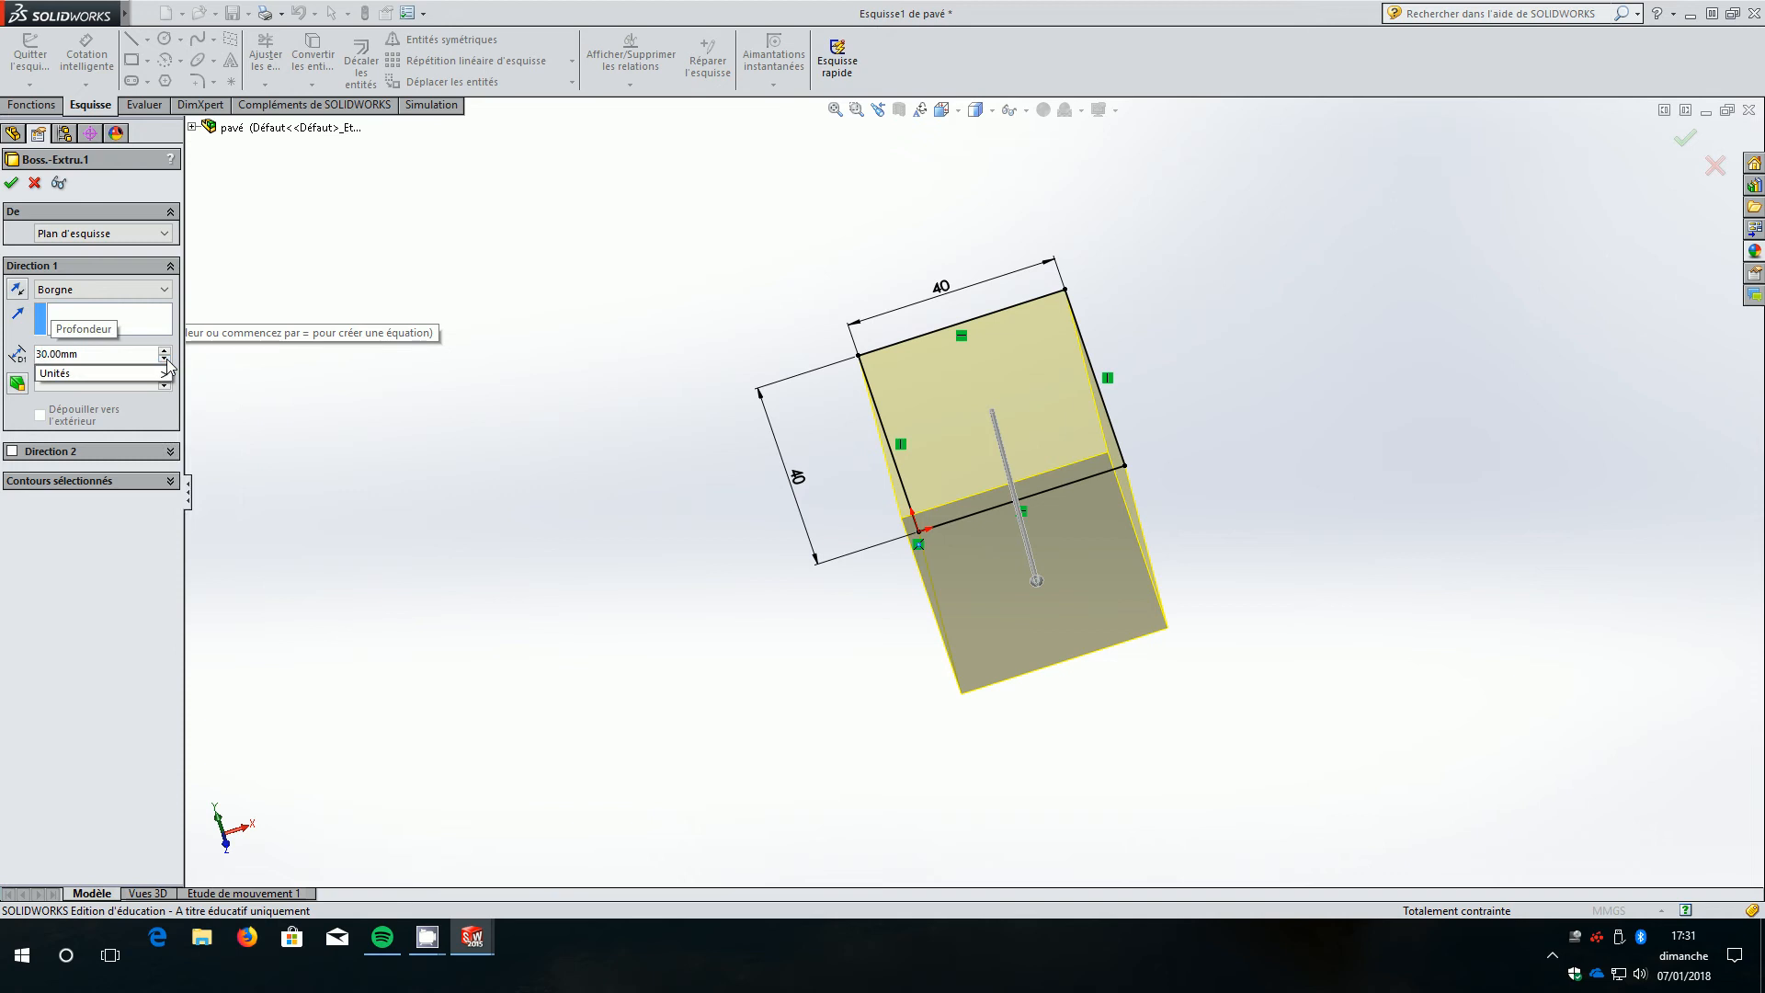
pyautogui.press('Return')
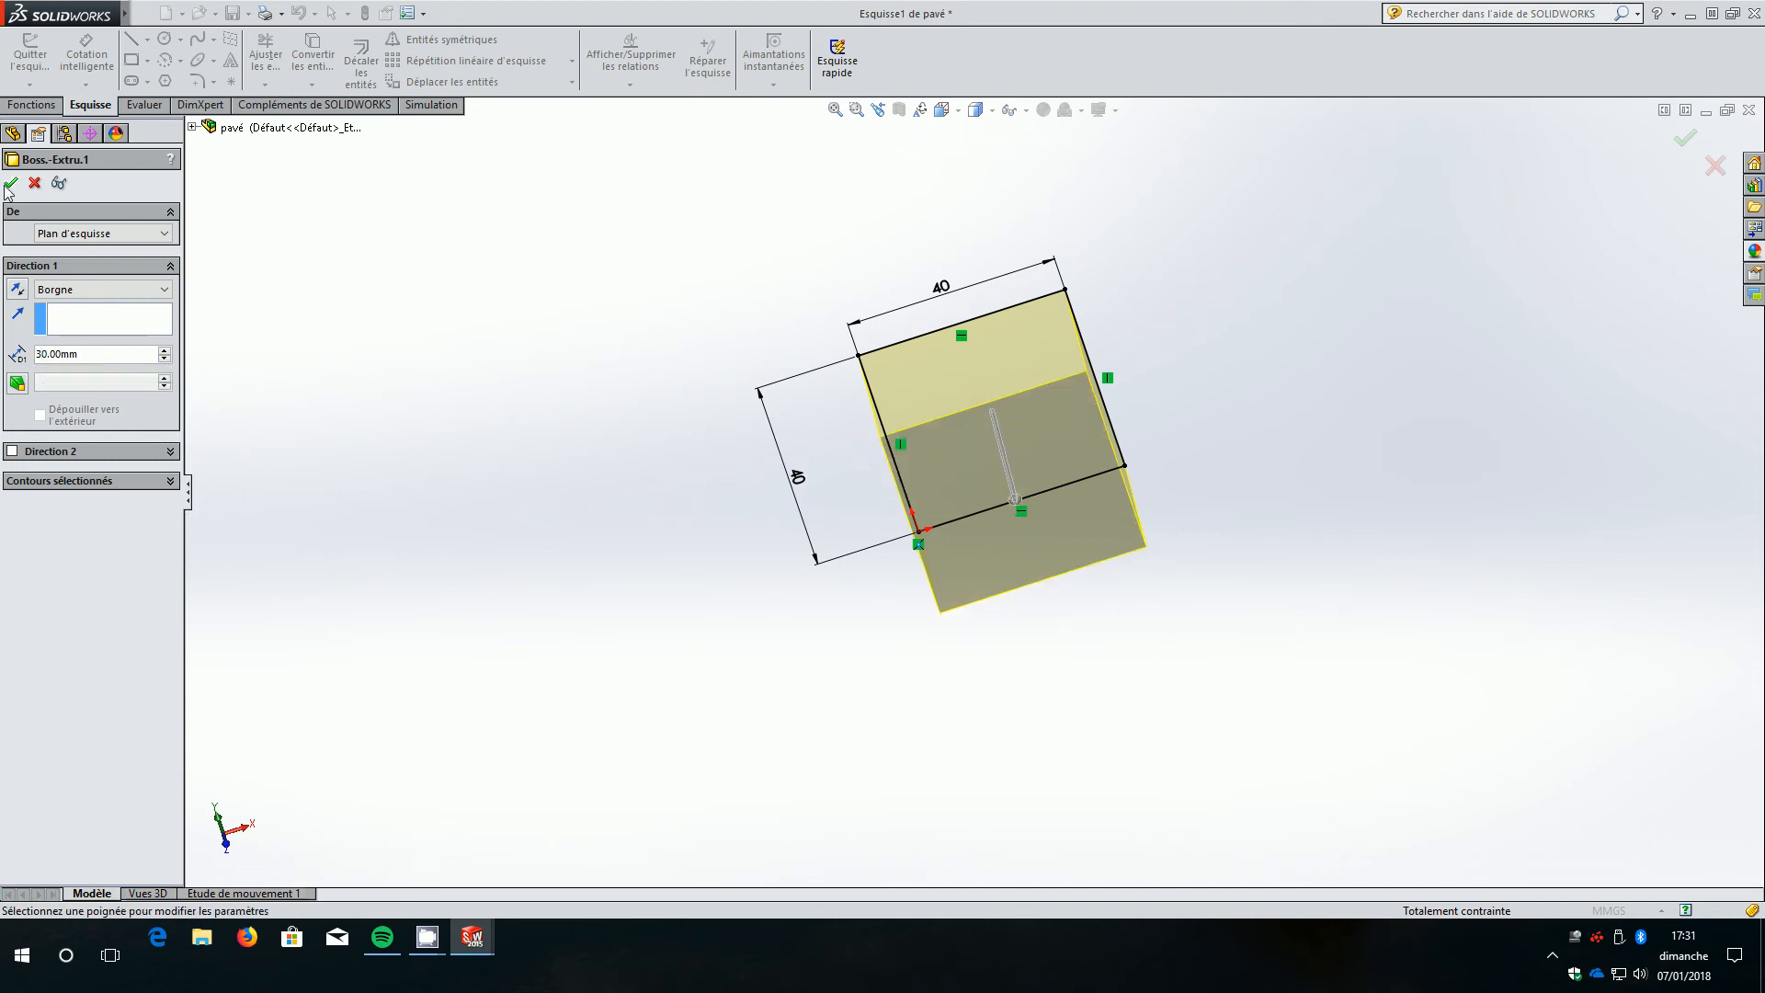
pyautogui.click(11, 184)
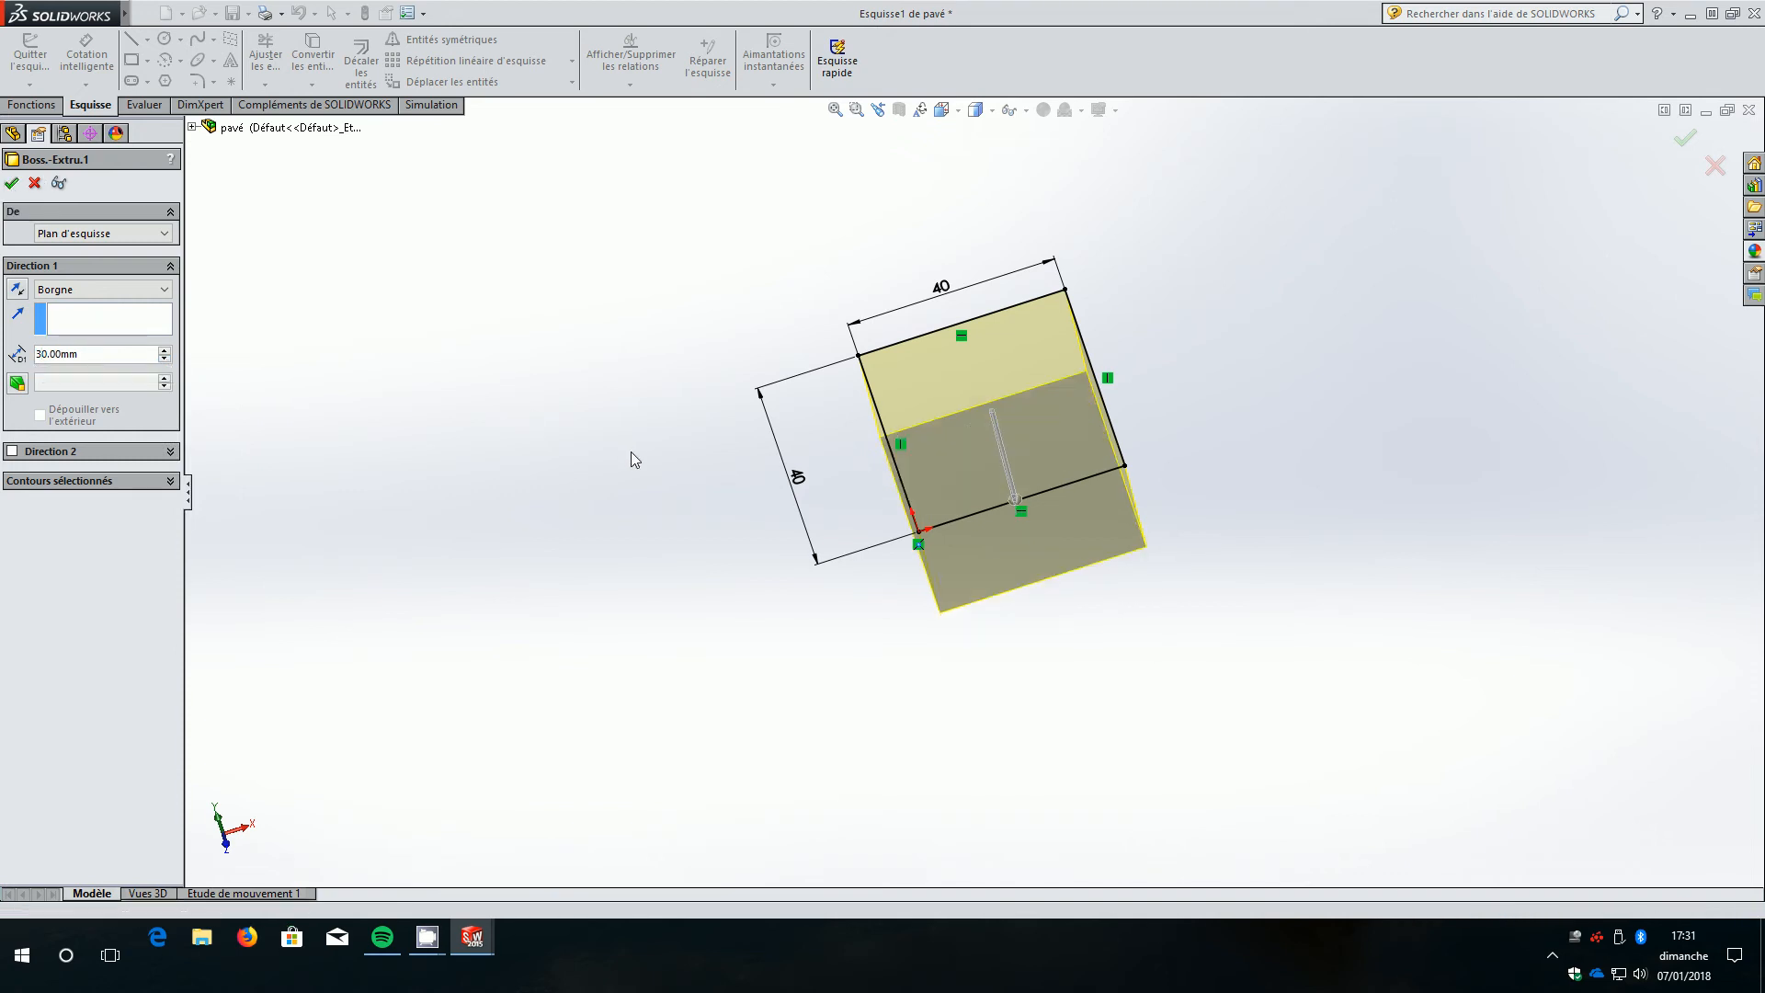
pyautogui.moveTo(732, 475); pyautogui.dragTo(718, 412, button='middle')
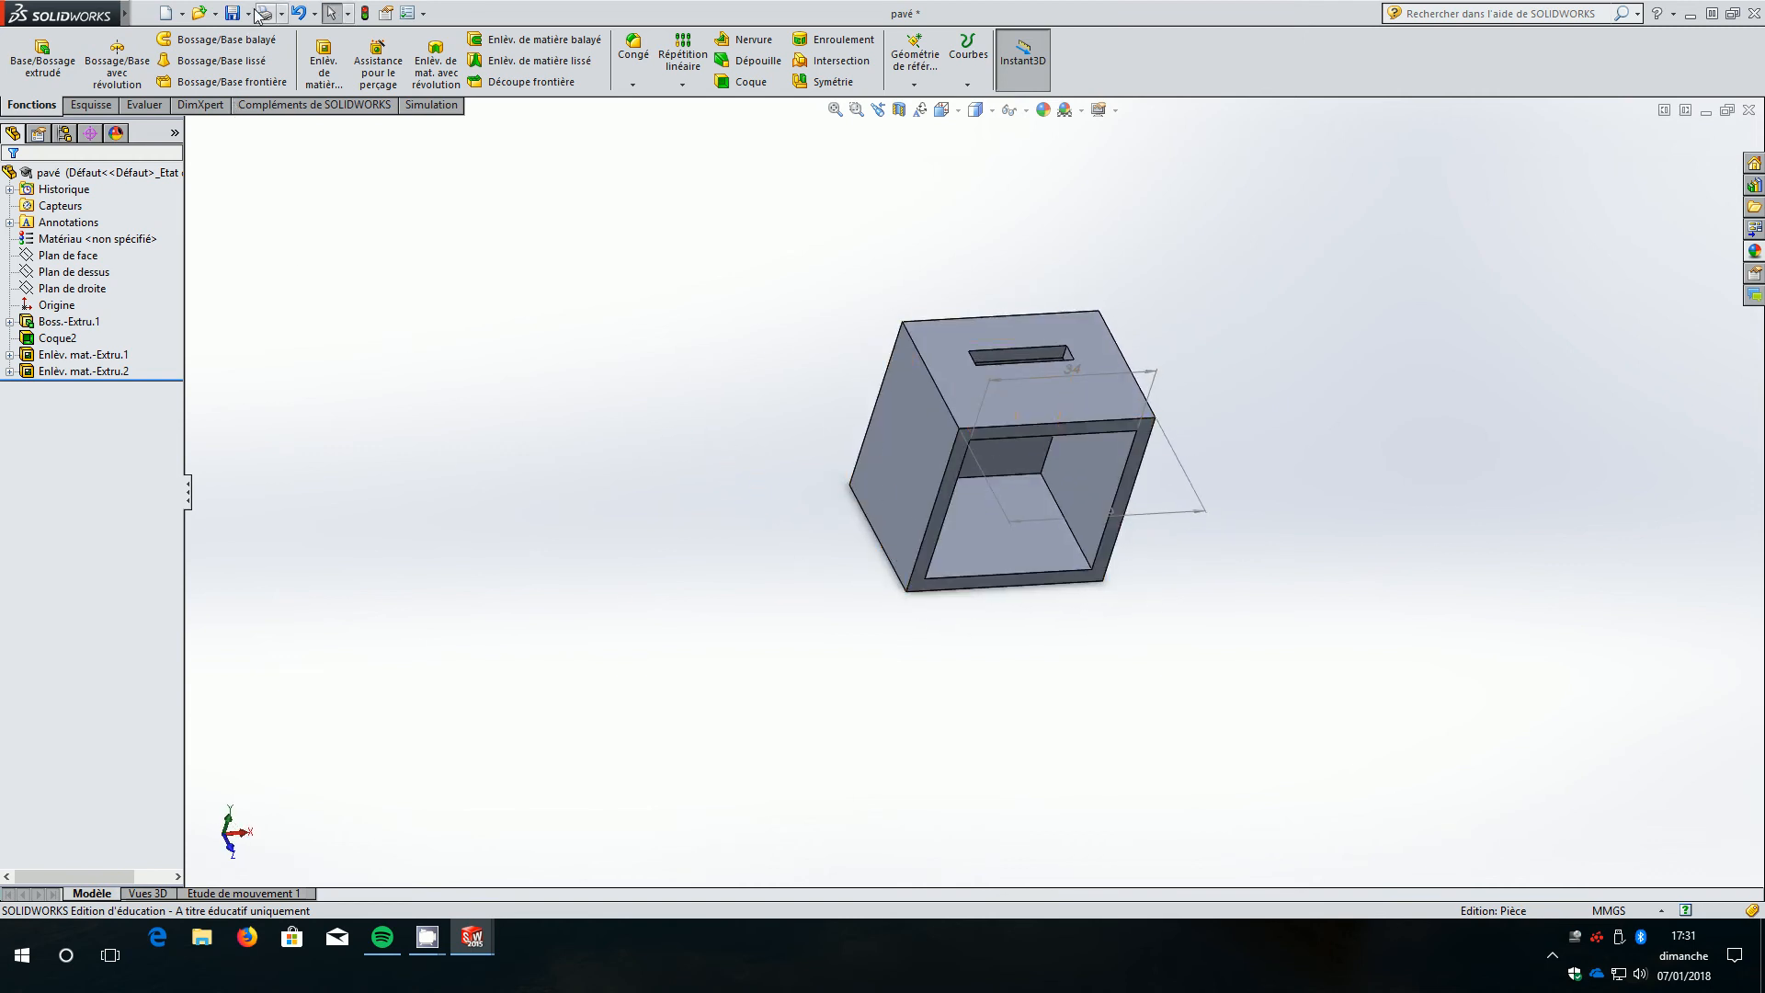
# Open the boitier camera et couvercle assembly and rebuild it with the changed models.
pyautogui.click(200, 14)
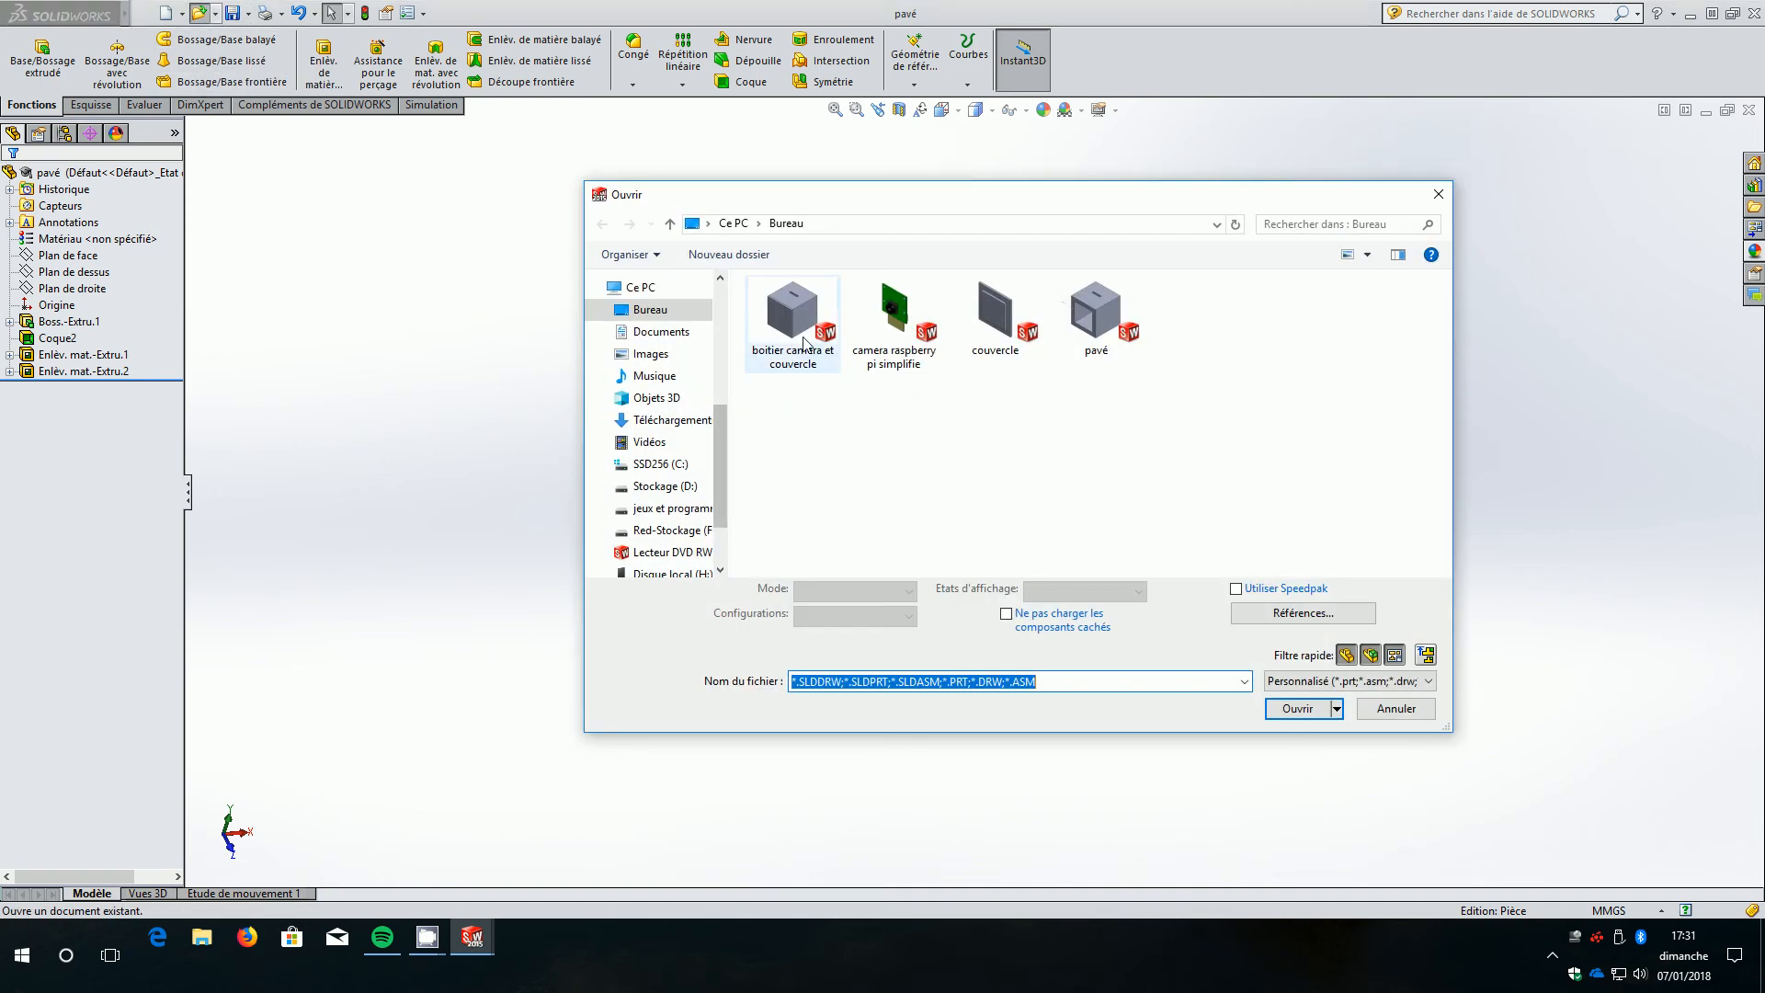
pyautogui.click(791, 333)
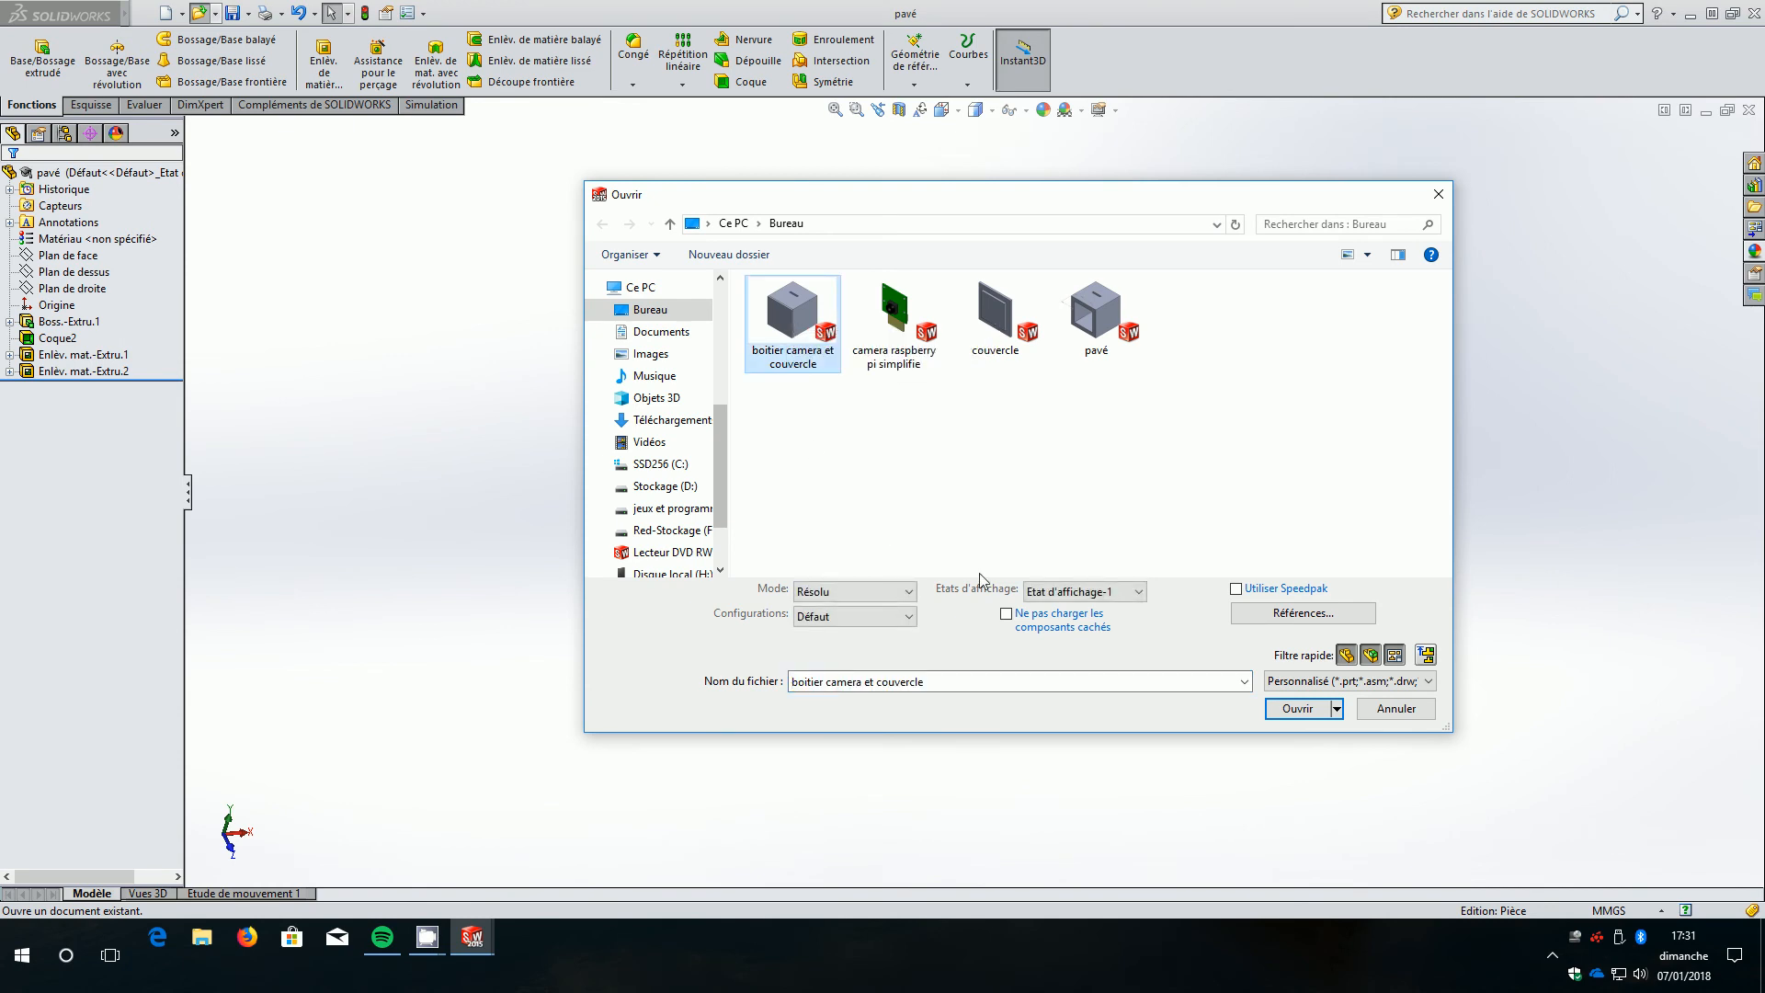
pyautogui.click(1307, 709)
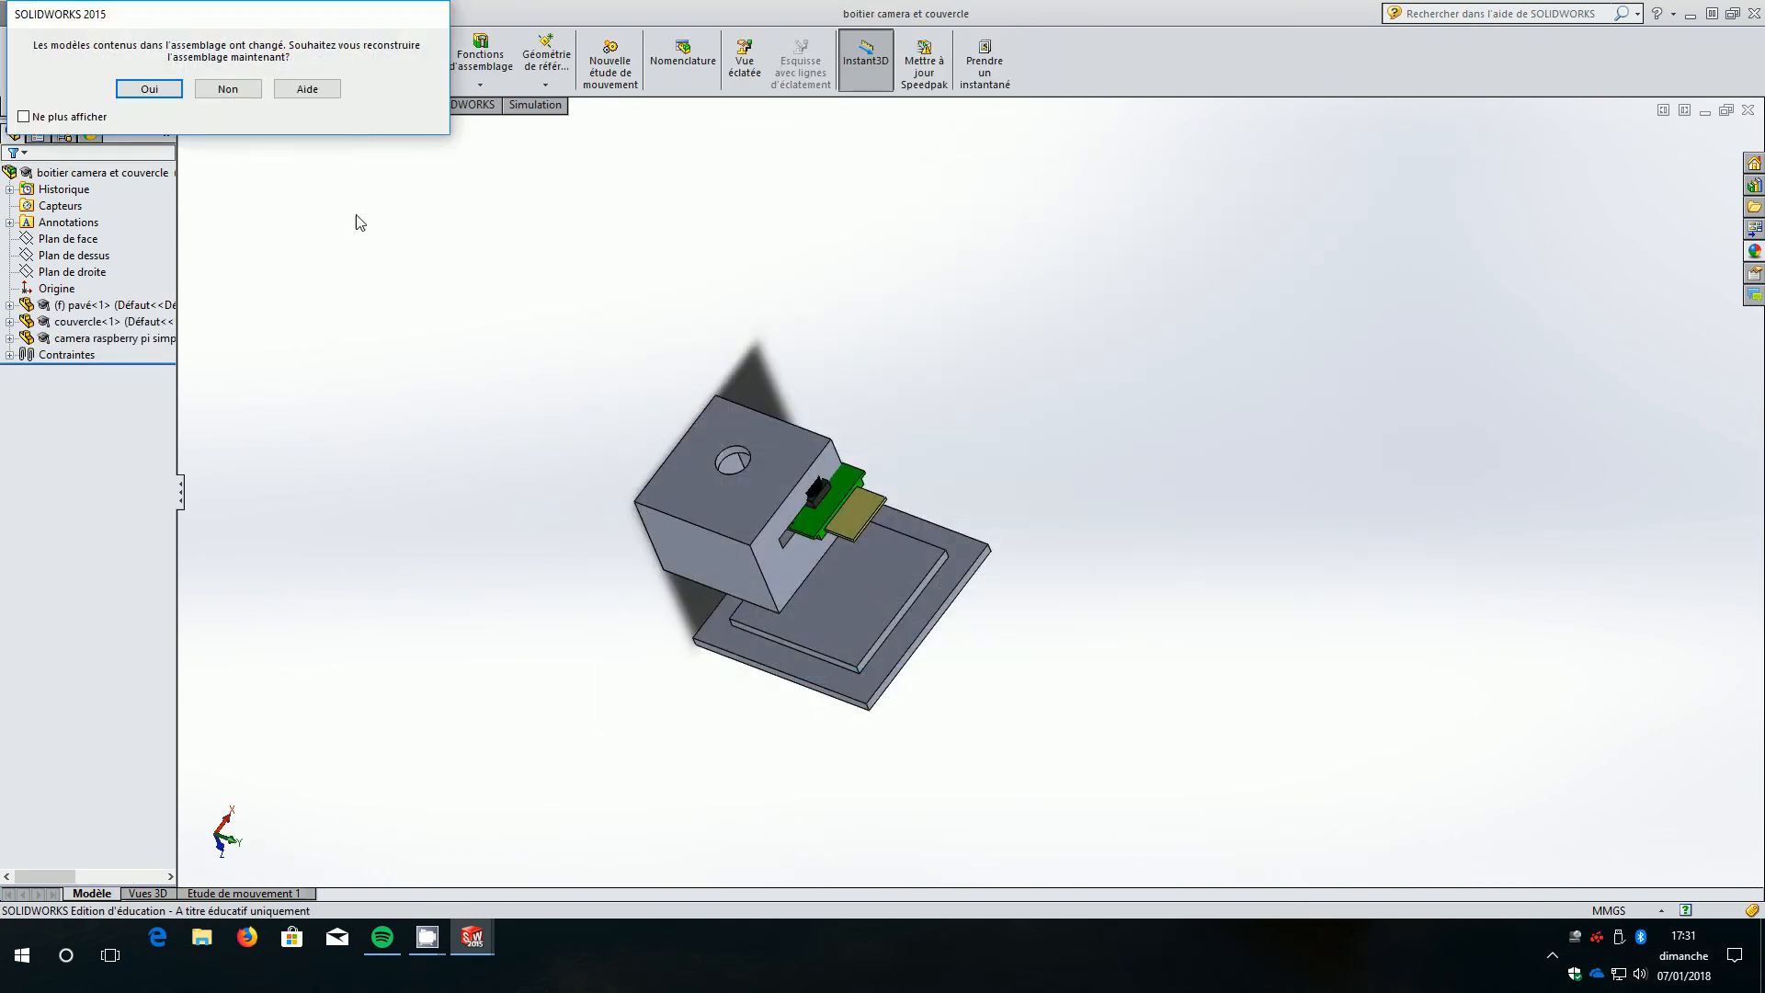
pyautogui.click(143, 91)
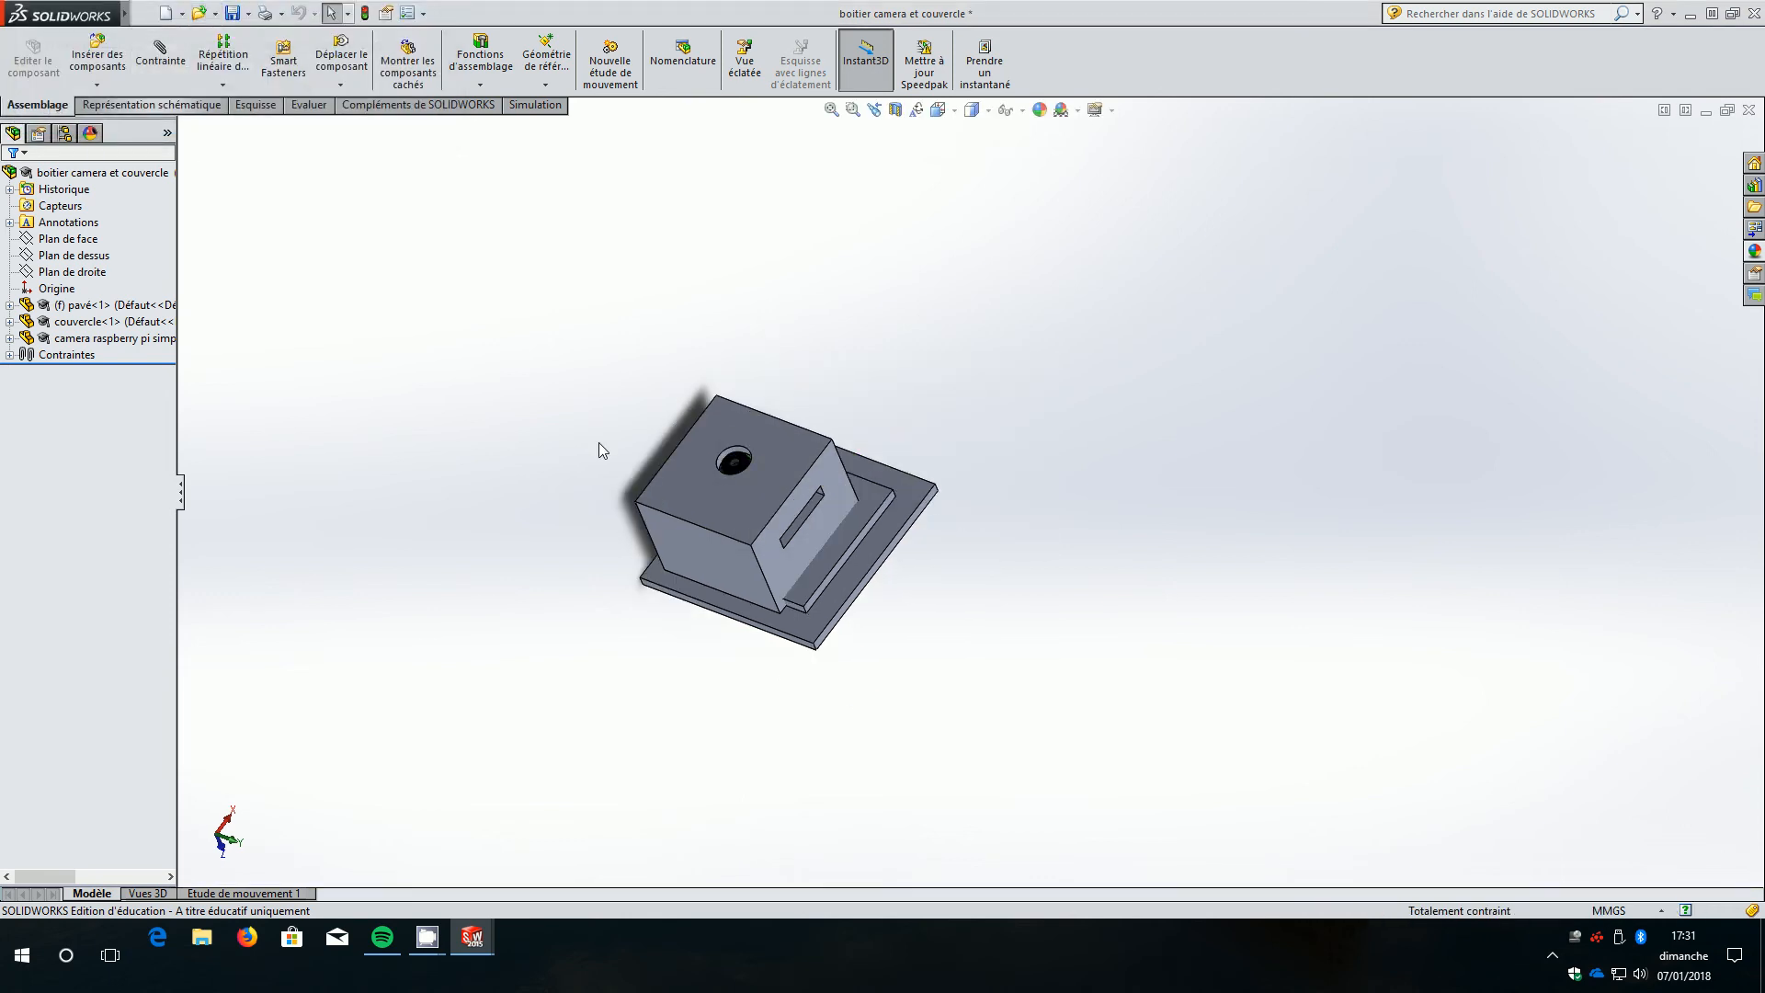
# Hide the couvercle component in the assembly to expose the housing's interior.
pyautogui.scroll(-3, 804, 544)
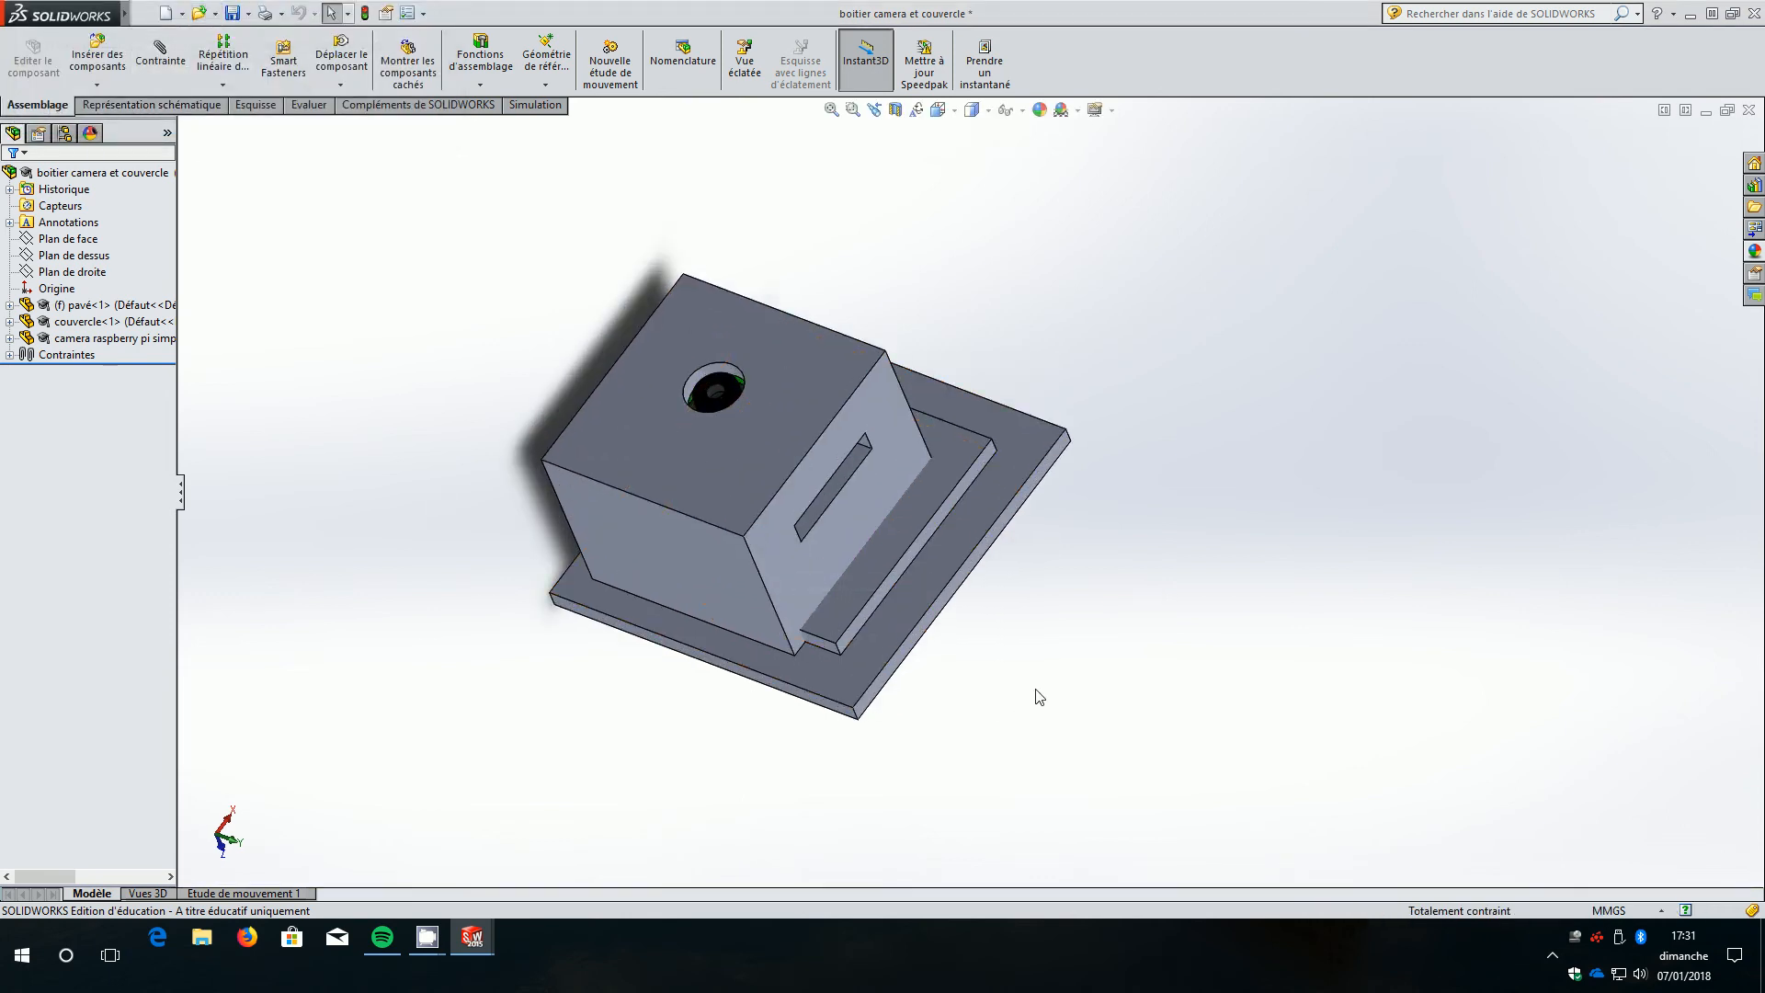
pyautogui.moveTo(1117, 704); pyautogui.dragTo(1177, 162, button='middle')
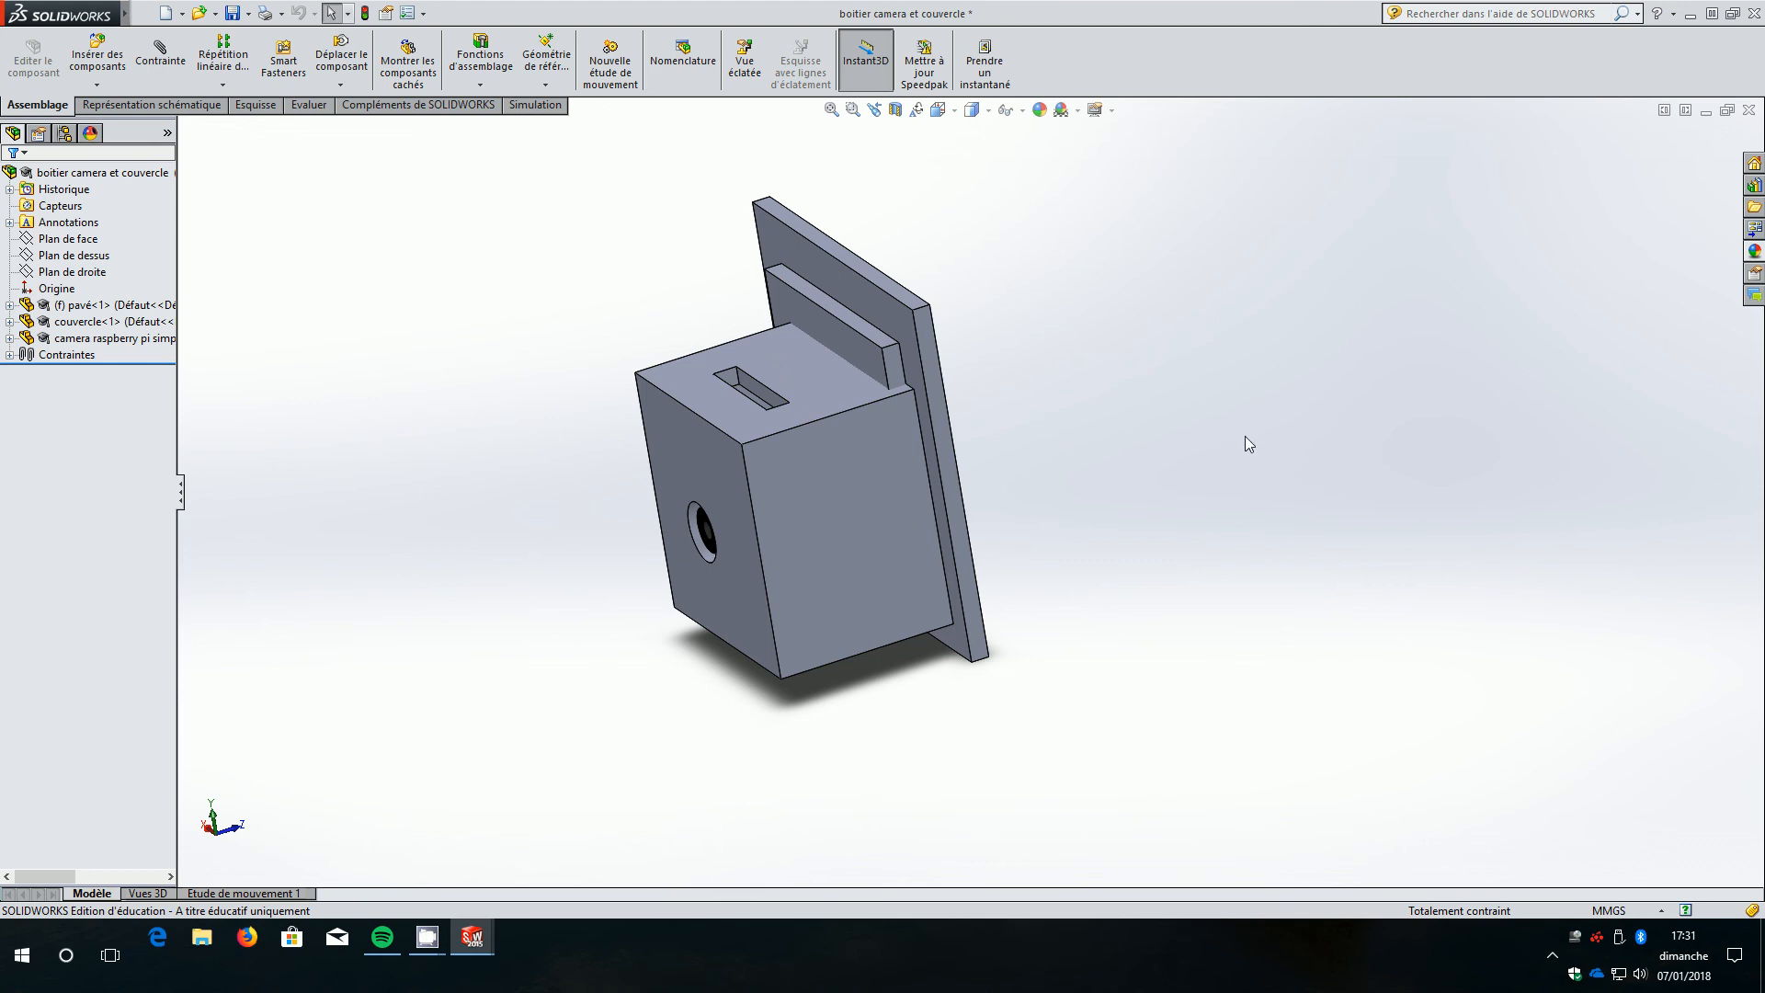
pyautogui.moveTo(1196, 403); pyautogui.dragTo(884, 328, button='middle')
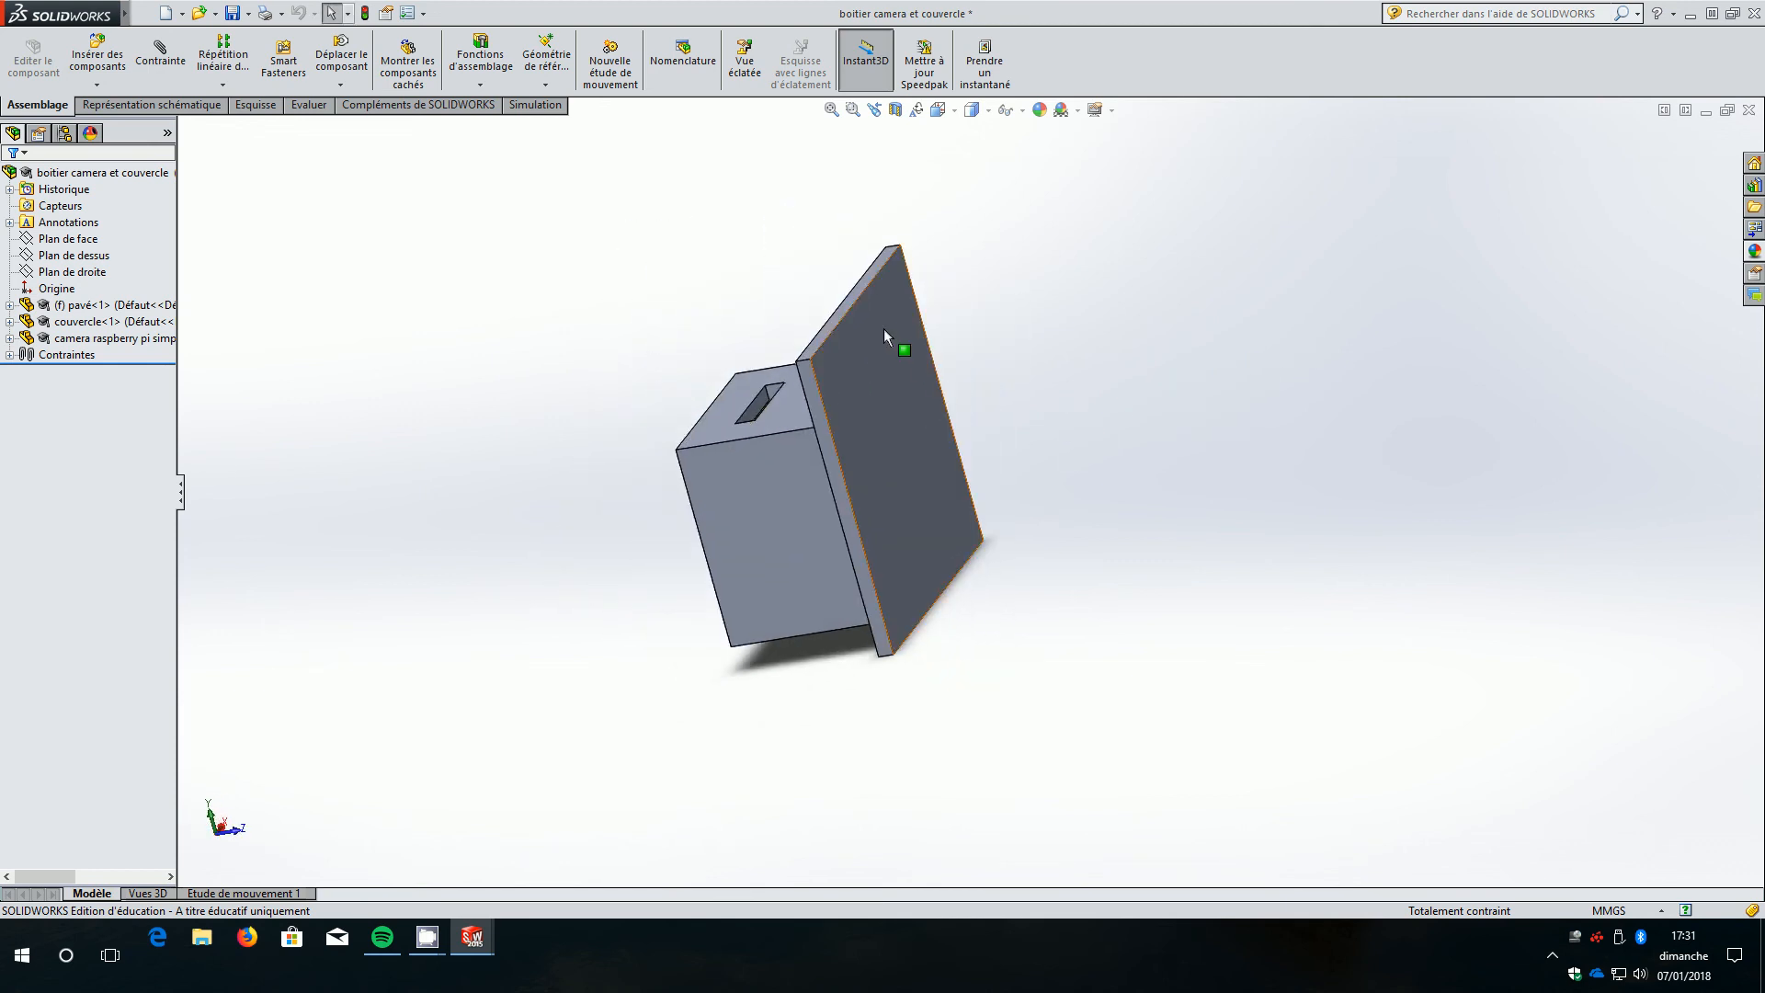
pyautogui.click(879, 327)
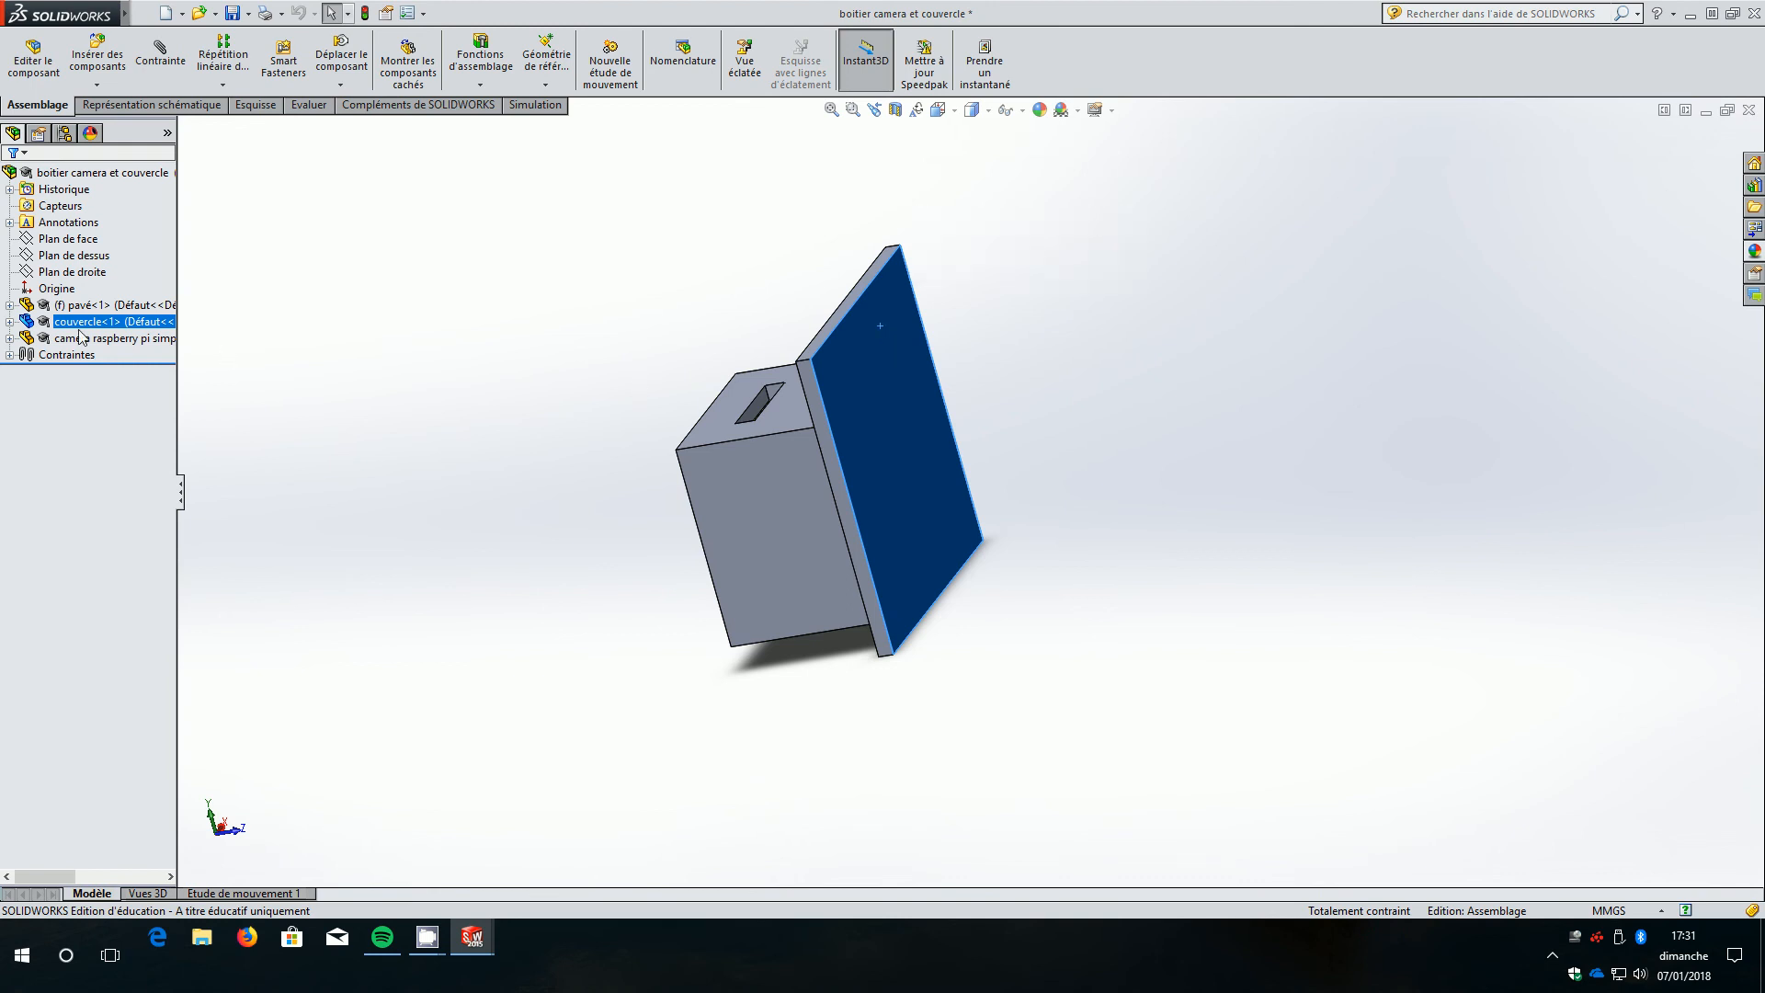
pyautogui.click(299, 371)
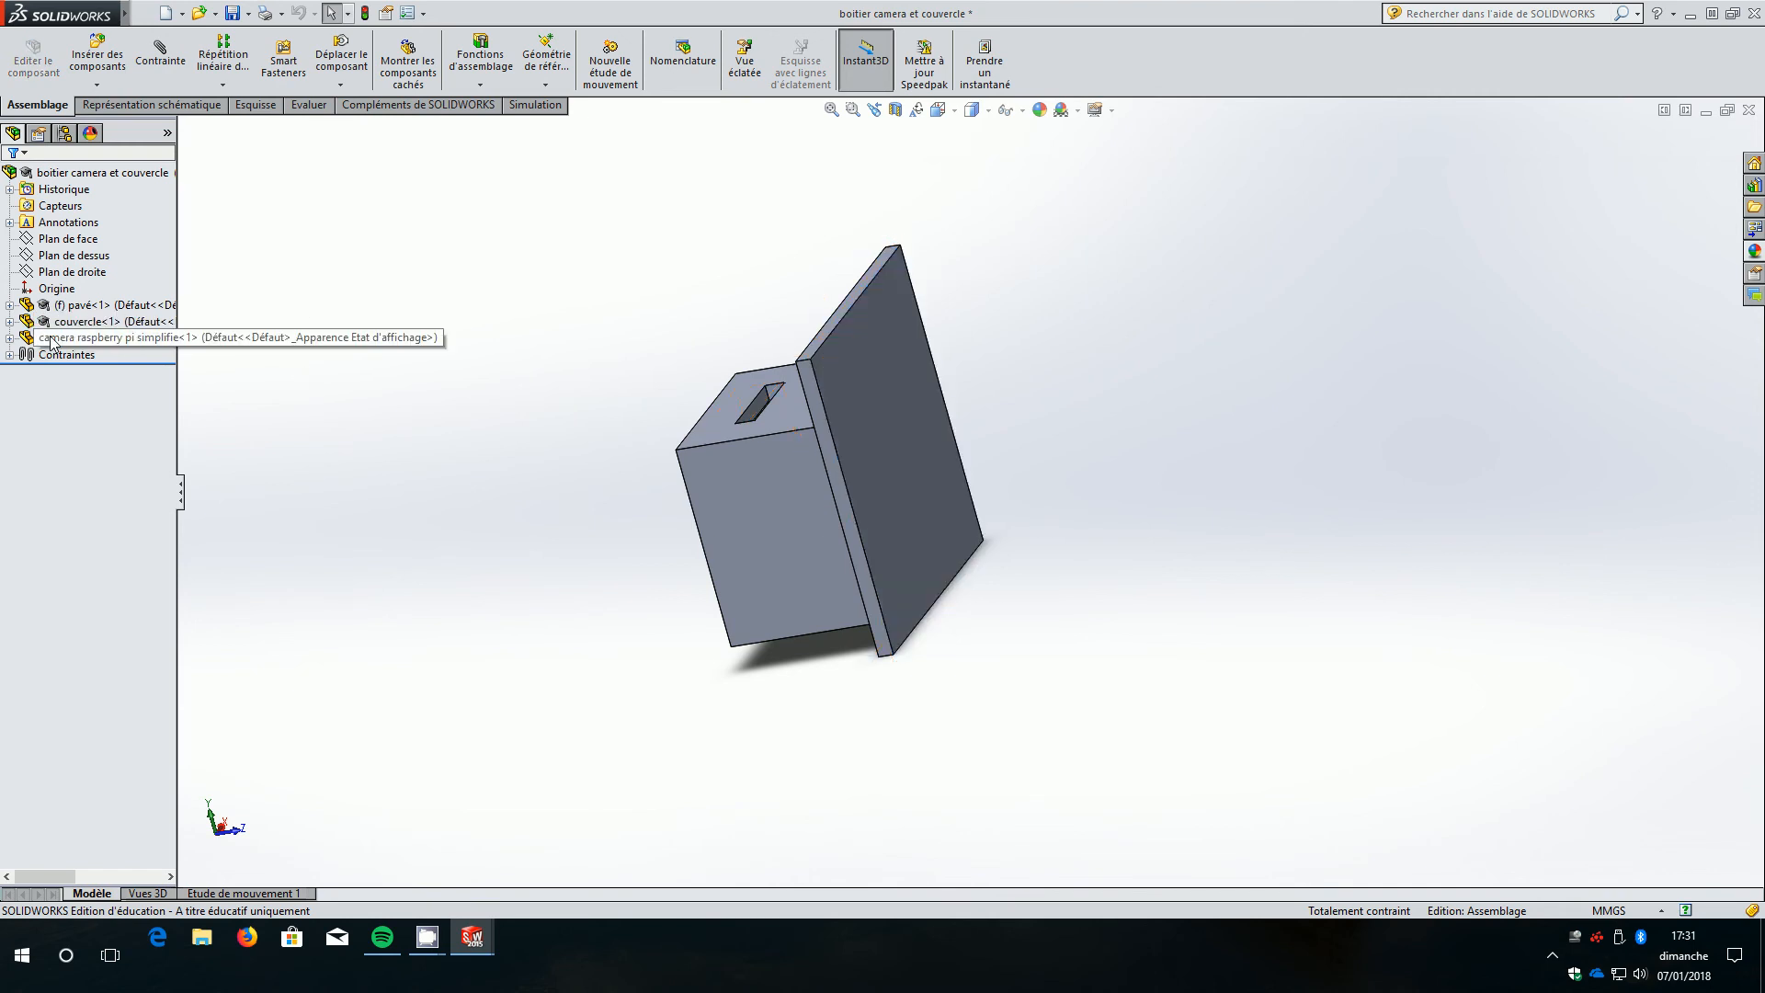
pyautogui.click(76, 322)
pyautogui.rightClick(77, 321)
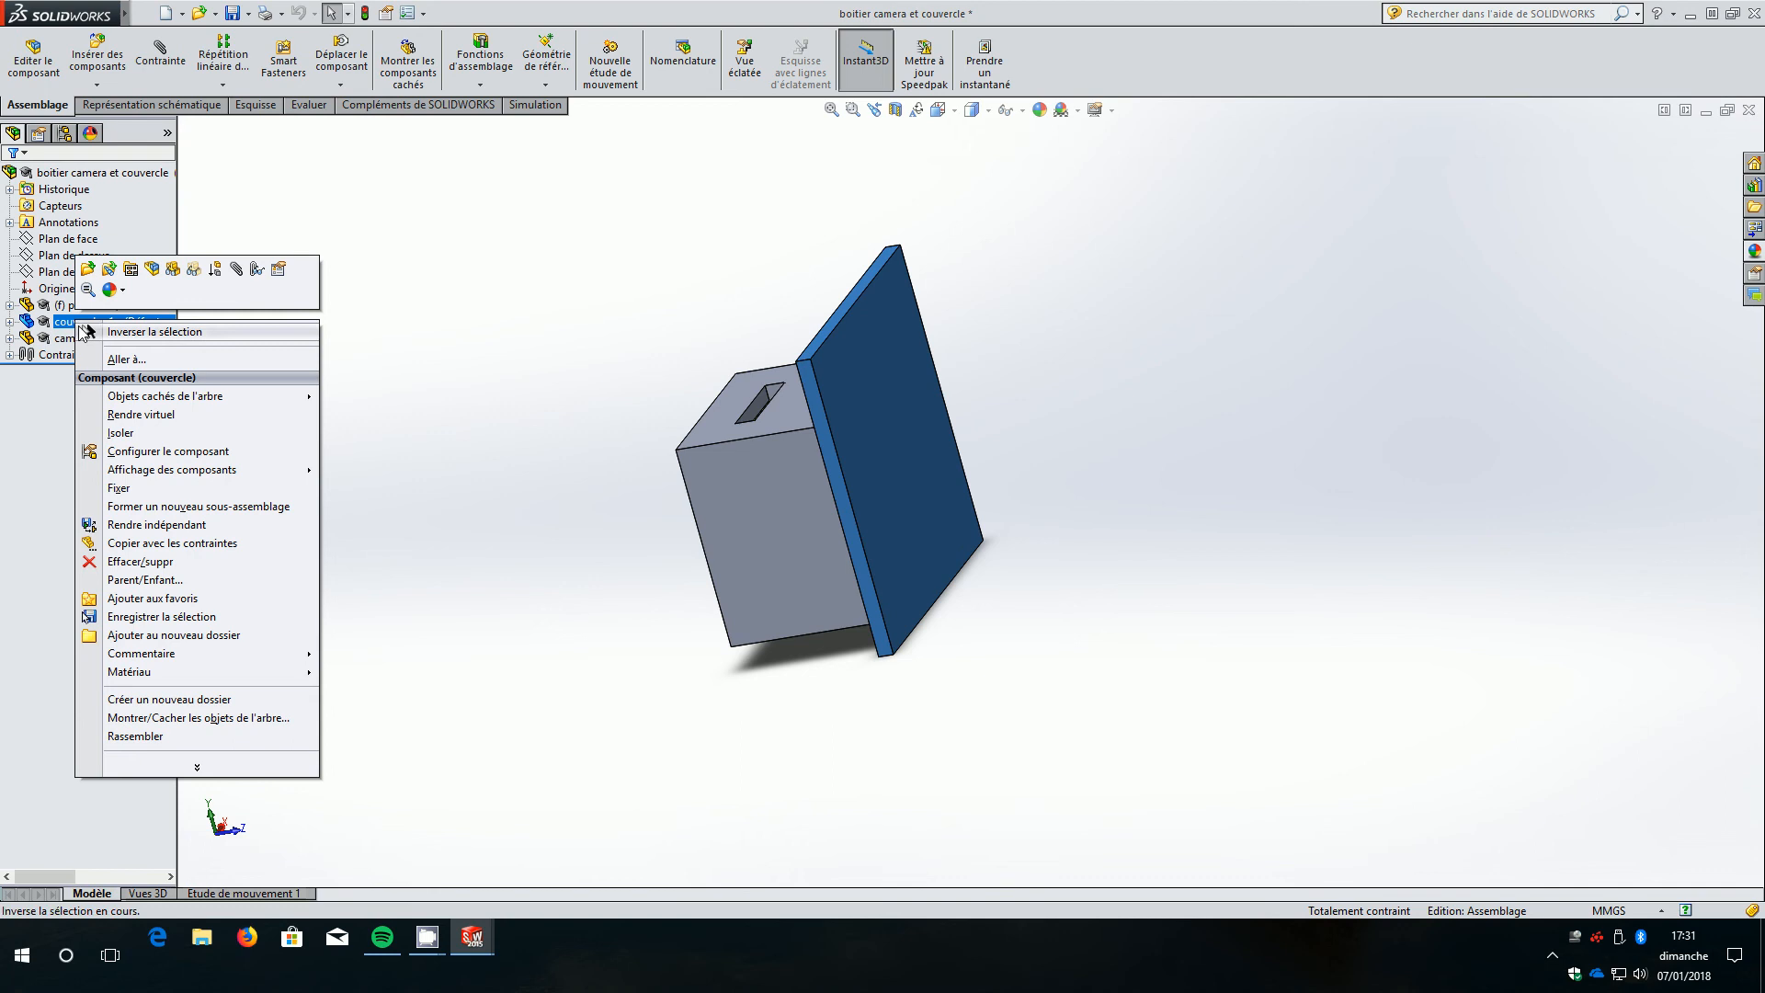
pyautogui.click(172, 268)
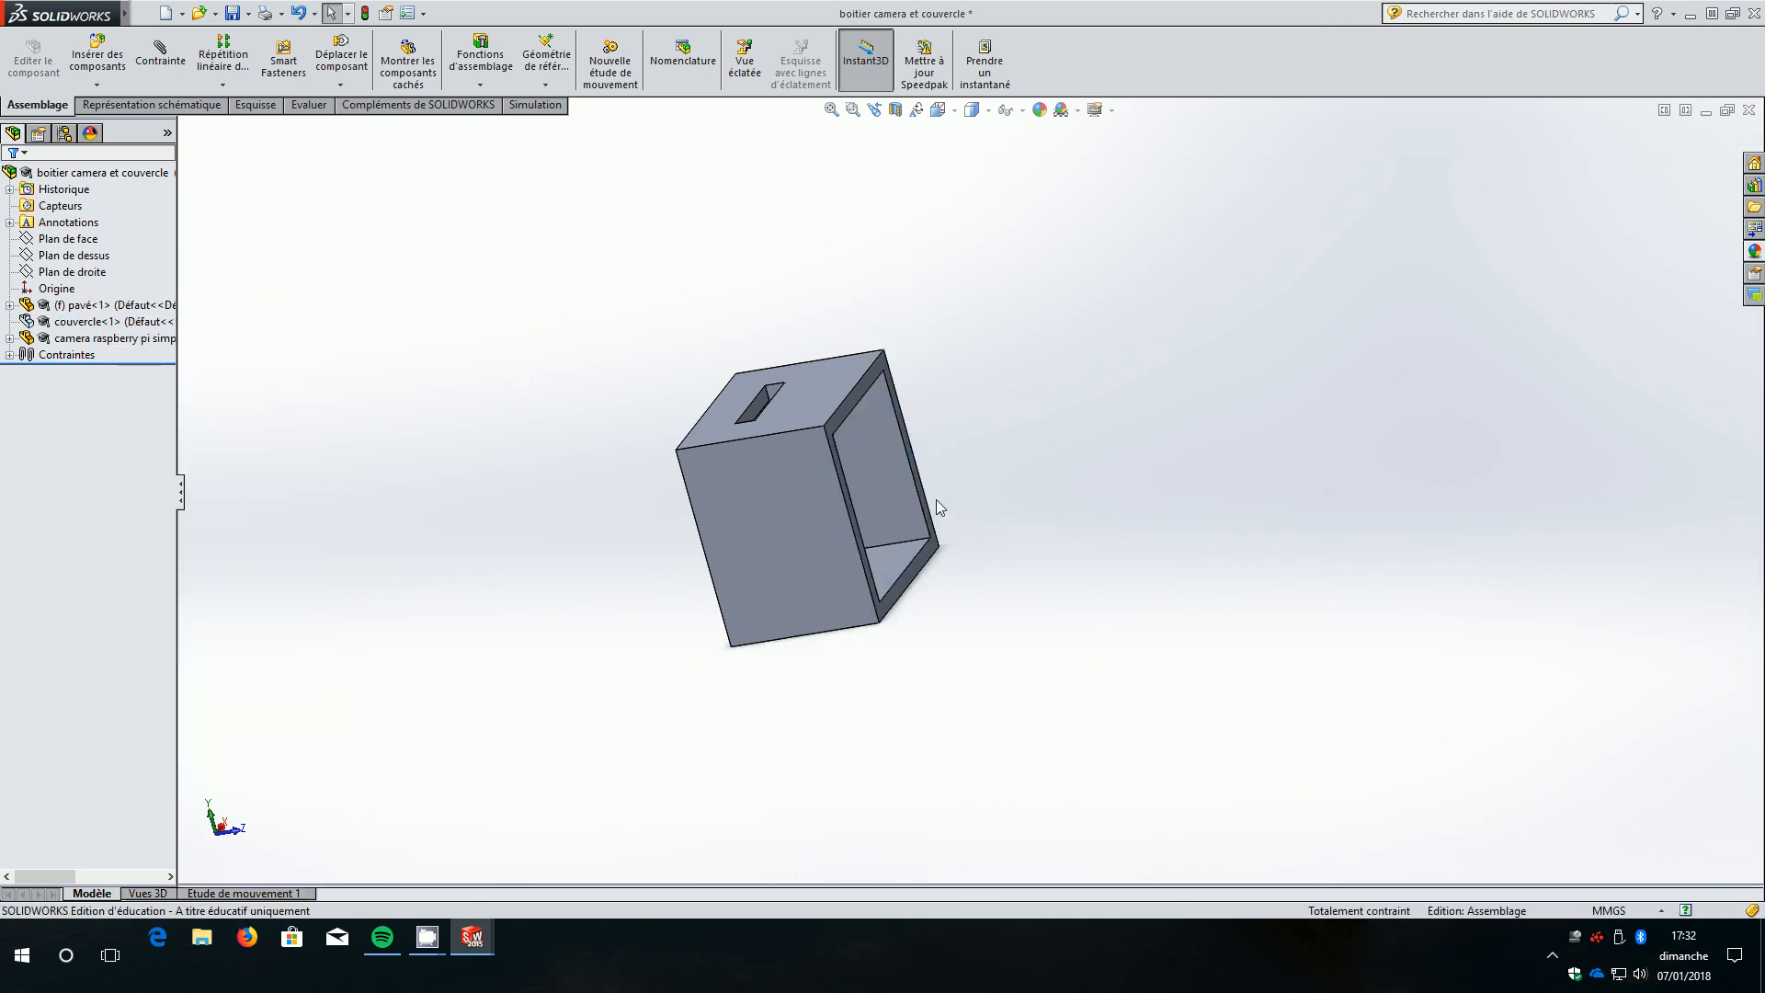
# Examine how the camera board fits inside the housing and how its lens lines up with the round hole.
pyautogui.moveTo(934, 500); pyautogui.dragTo(1167, 478, button='middle')
pyautogui.scroll(-2, 987, 477)
pyautogui.scroll(-1, 987, 477)
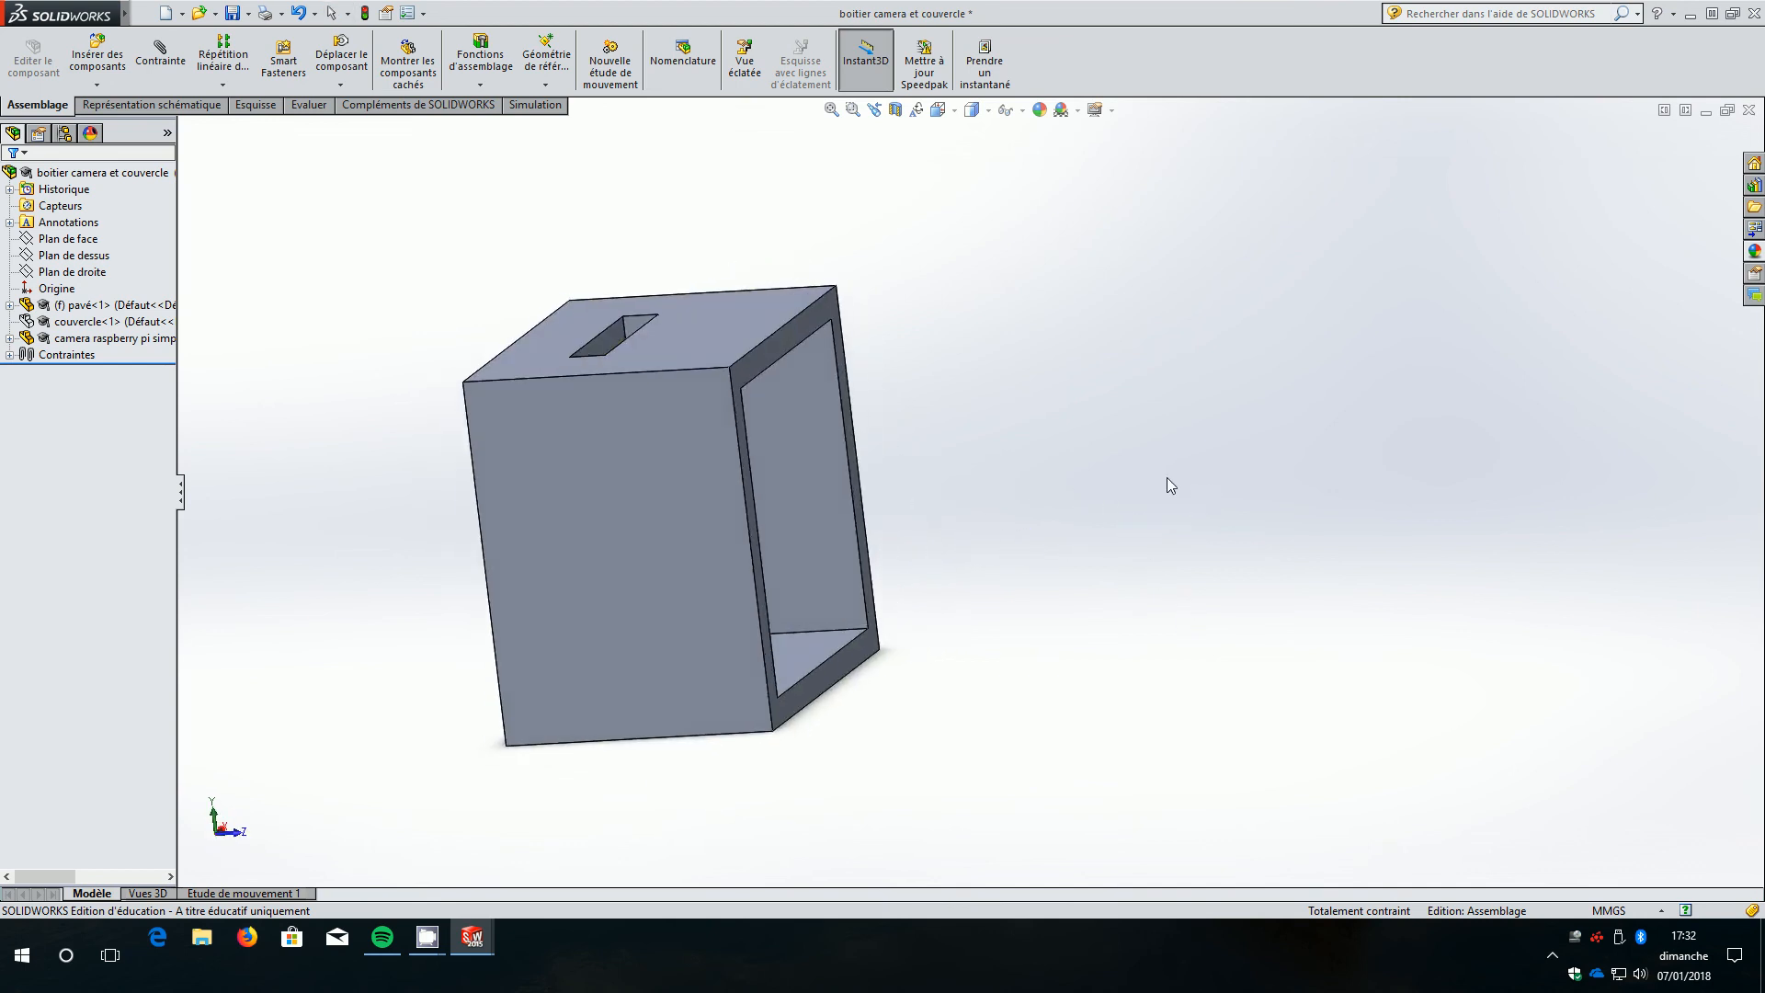
pyautogui.moveTo(660, 480); pyautogui.dragTo(873, 536, button='middle')
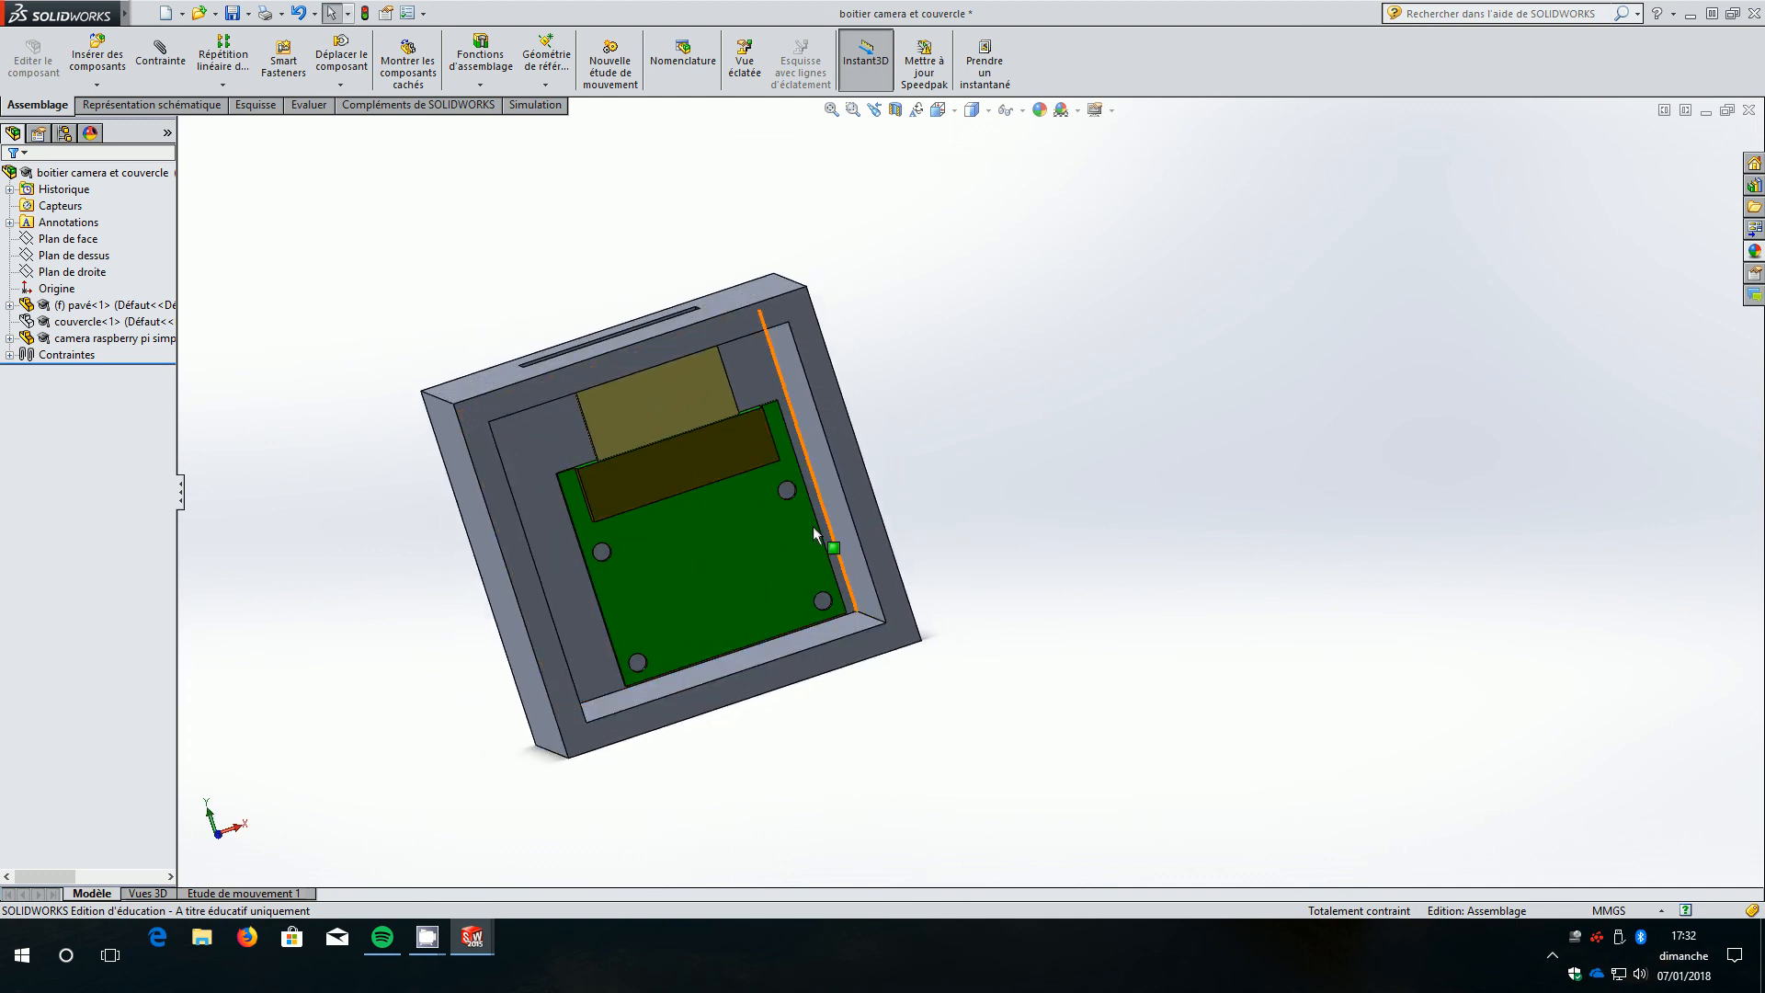
pyautogui.moveTo(1127, 438); pyautogui.dragTo(811, 554, button='middle')
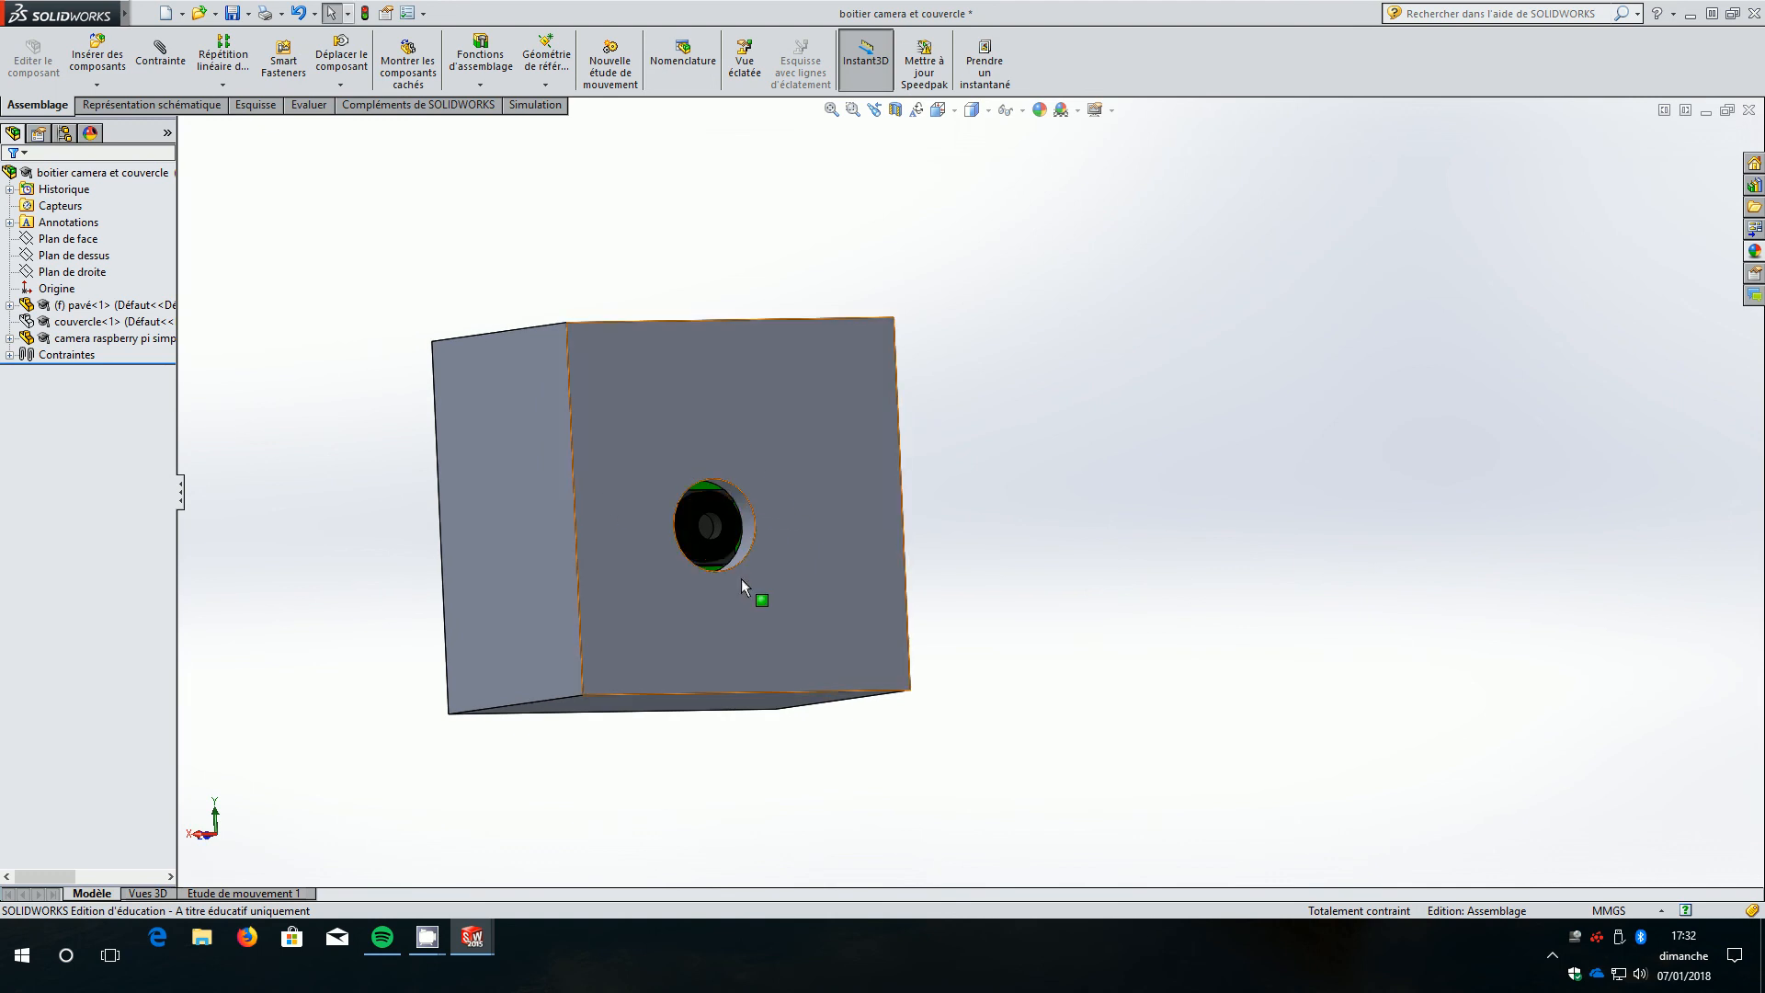
pyautogui.moveTo(1101, 421); pyautogui.dragTo(1087, 547, button='middle')
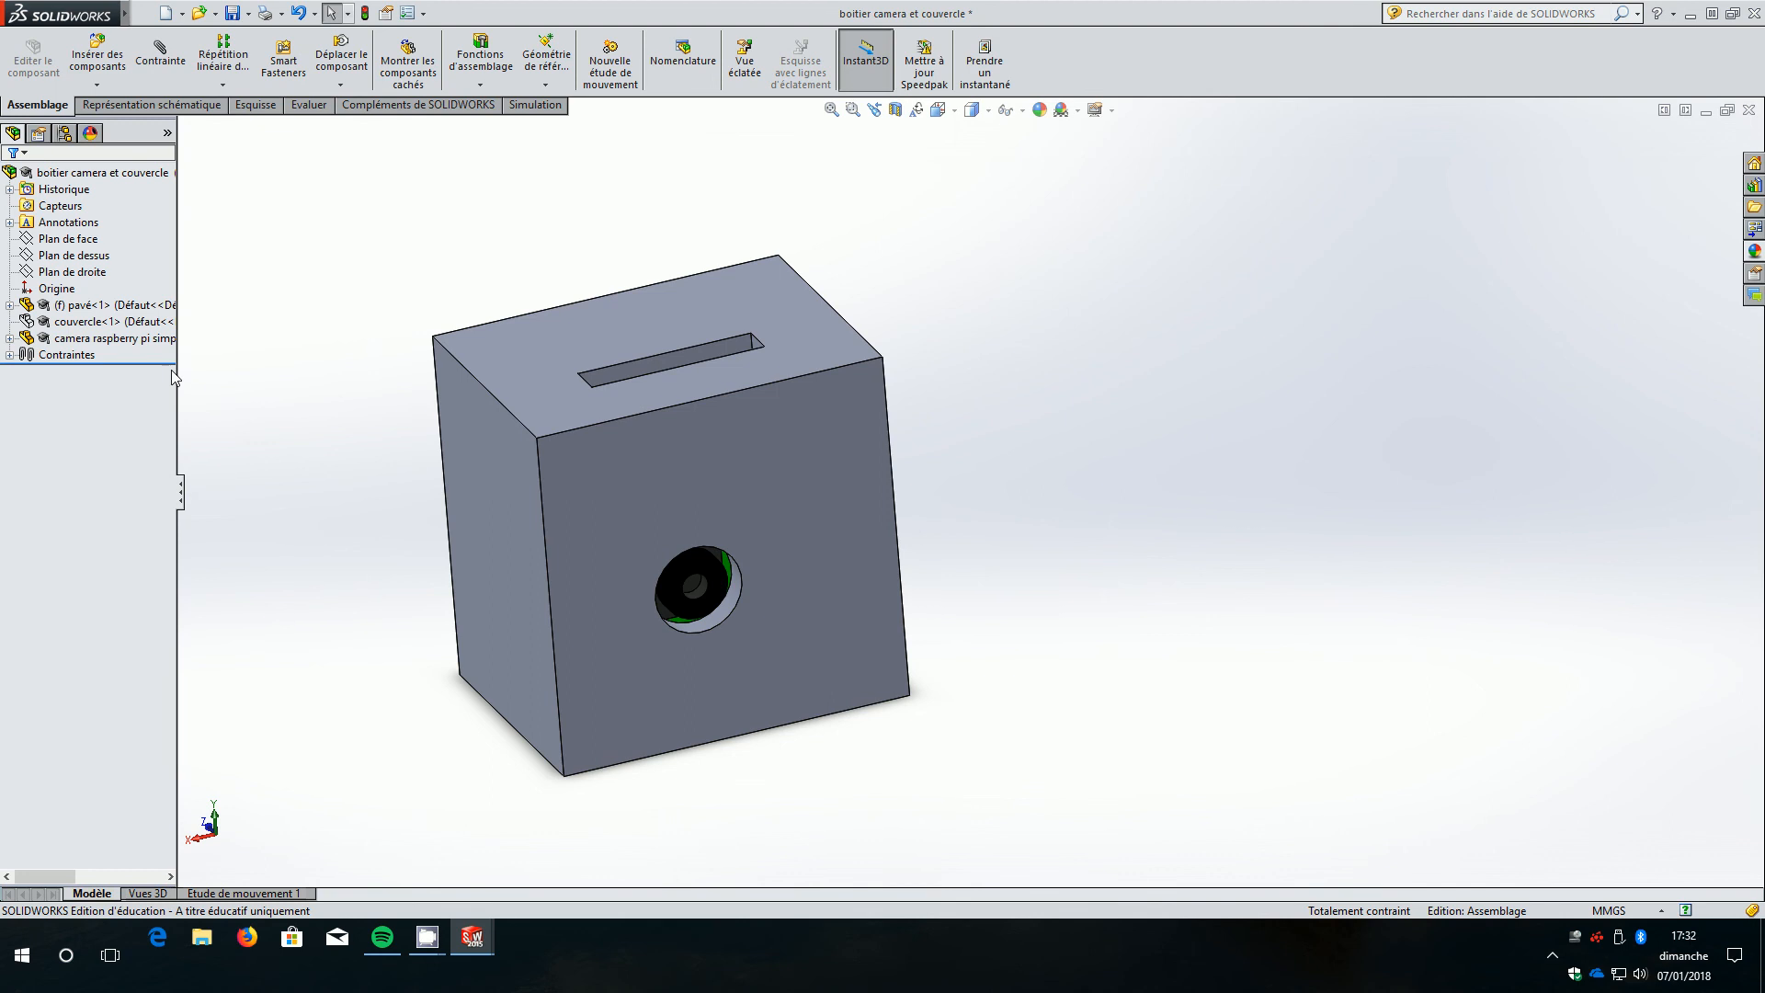
# Show the hidden couvercle component again and make it transparent.
pyautogui.click(99, 329)
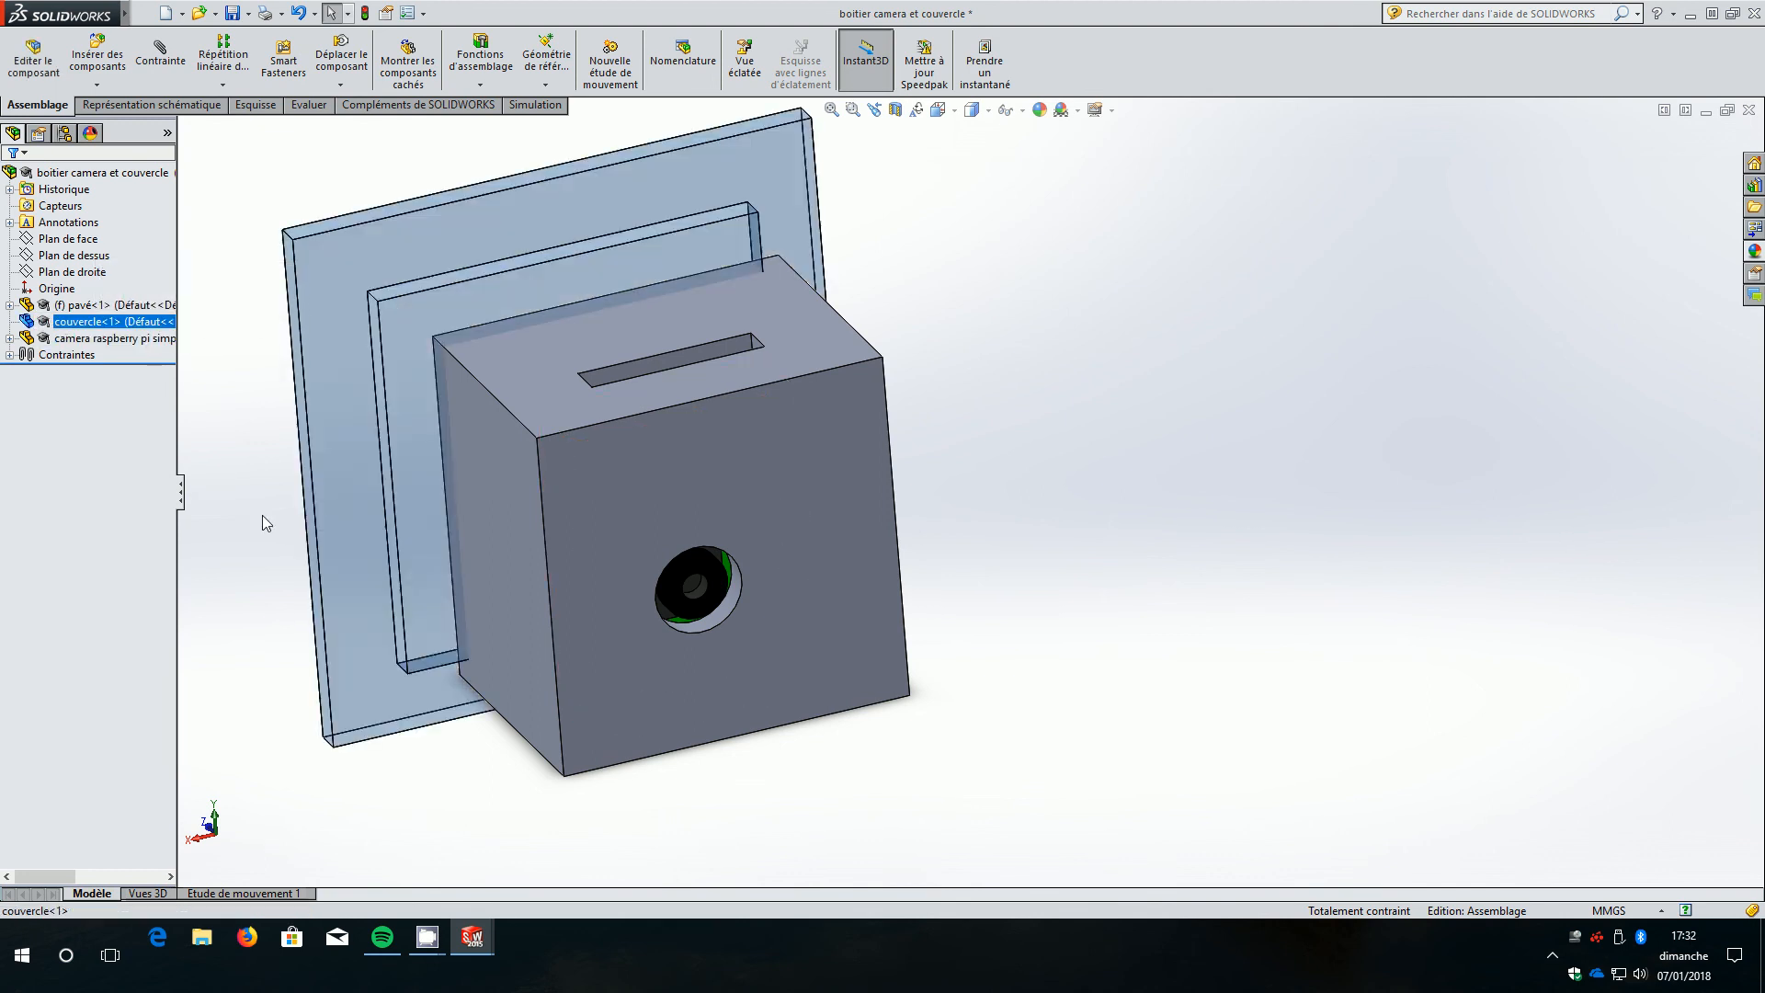
pyautogui.moveTo(223, 484); pyautogui.dragTo(337, 357, button='middle')
pyautogui.rightClick(83, 324)
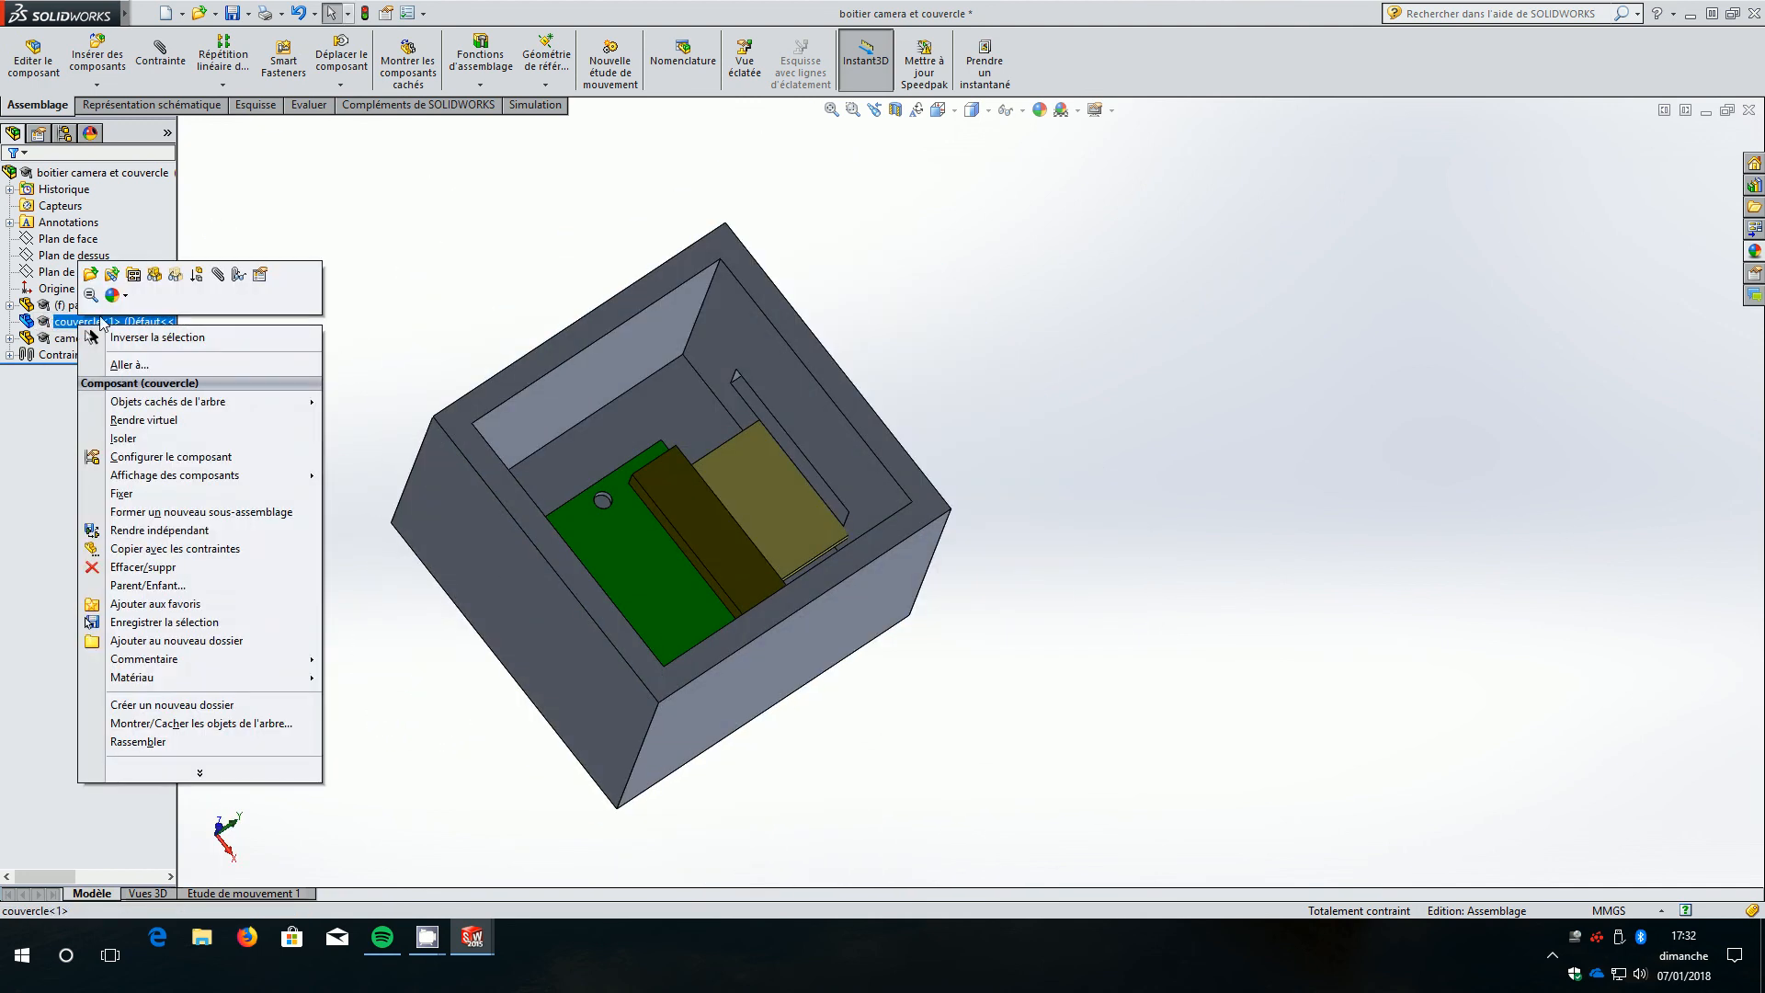
pyautogui.click(155, 278)
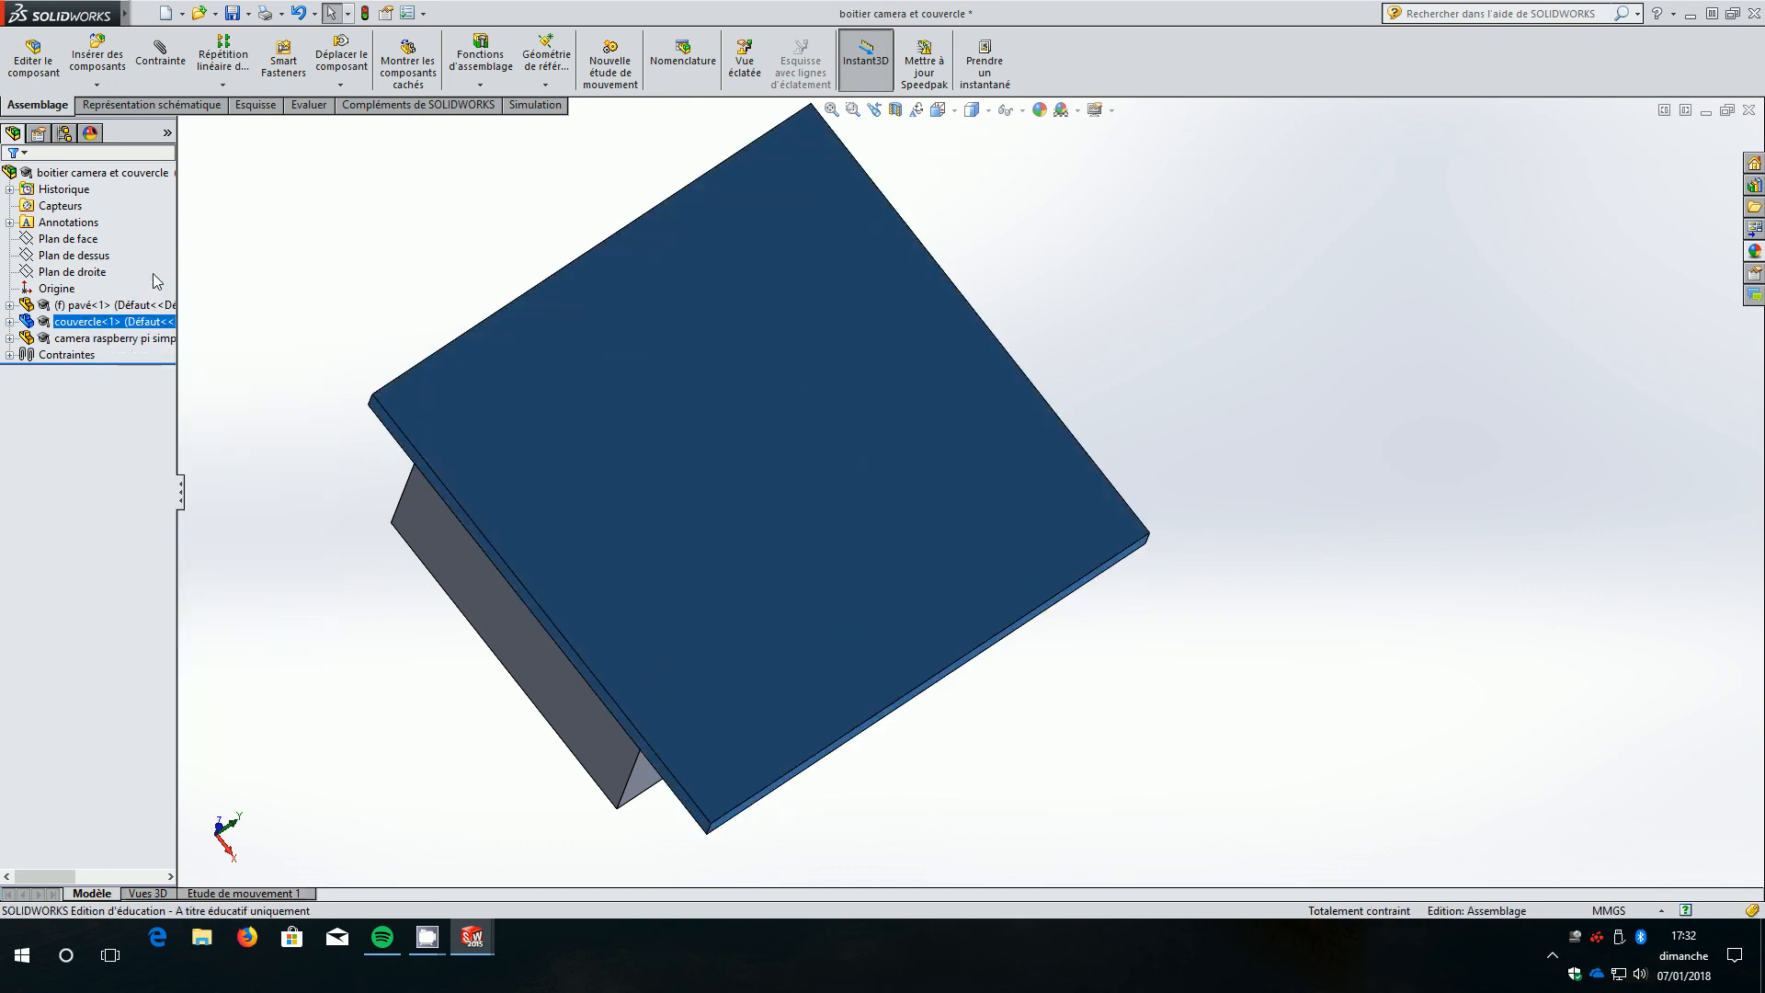
pyautogui.rightClick(66, 325)
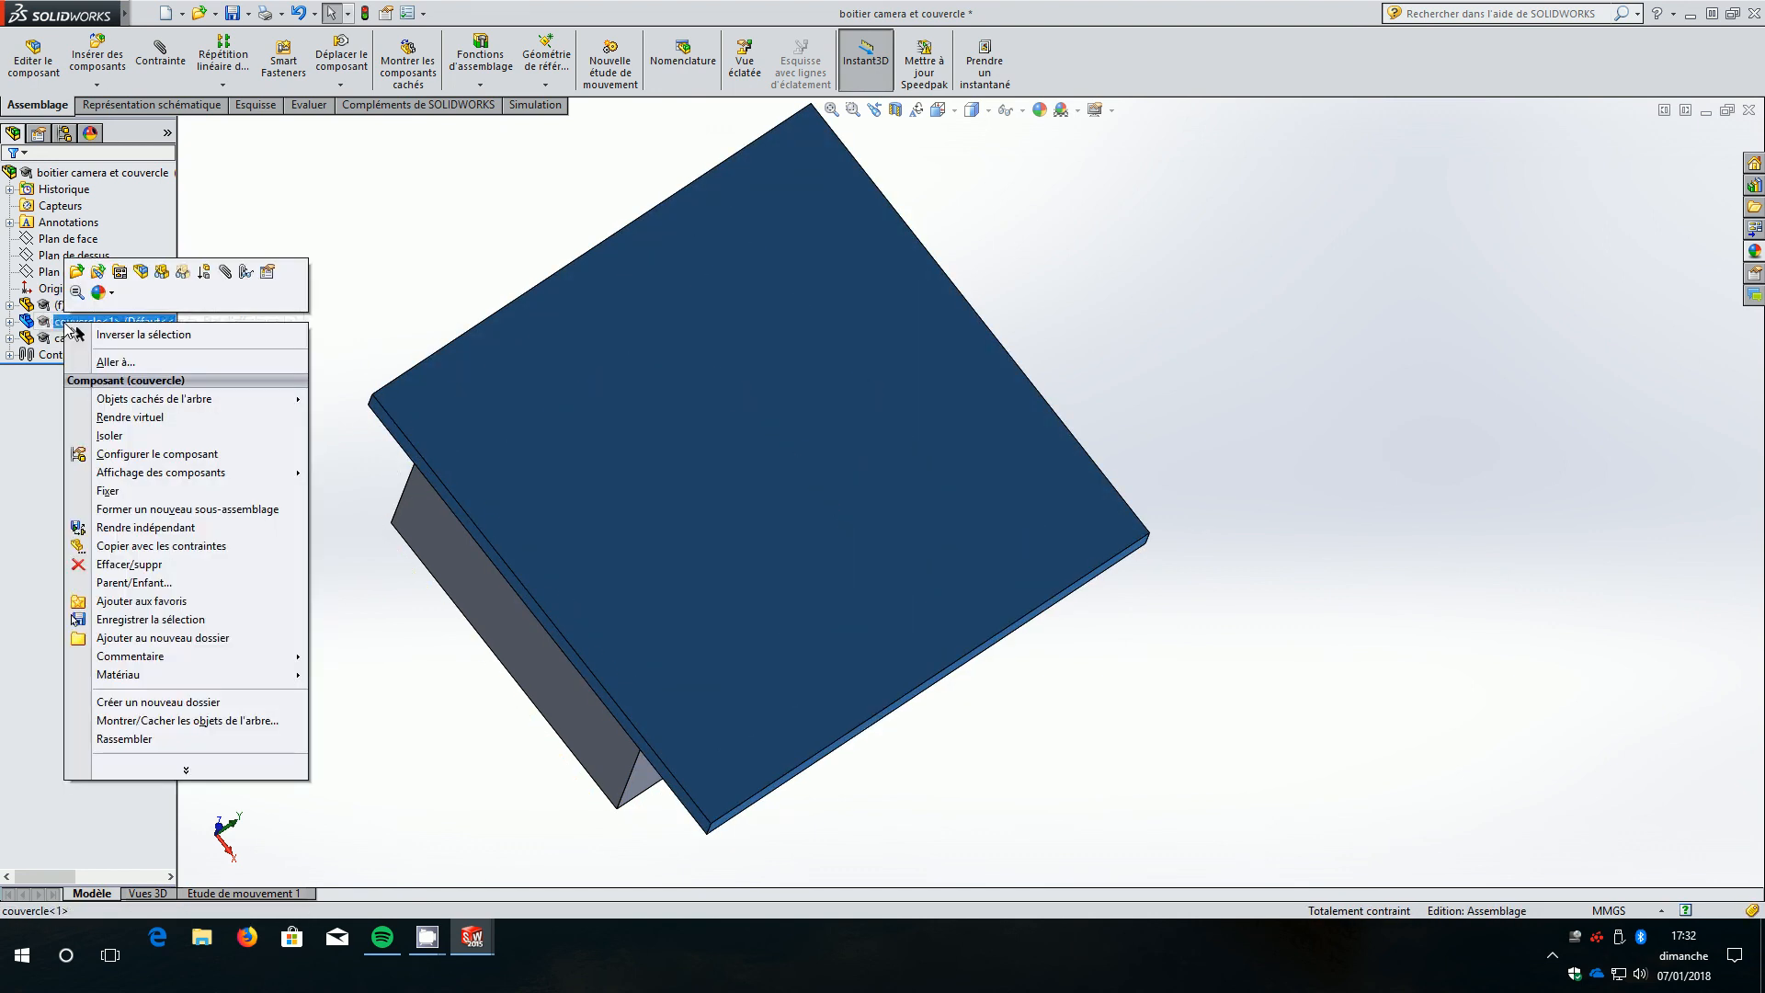
pyautogui.click(183, 274)
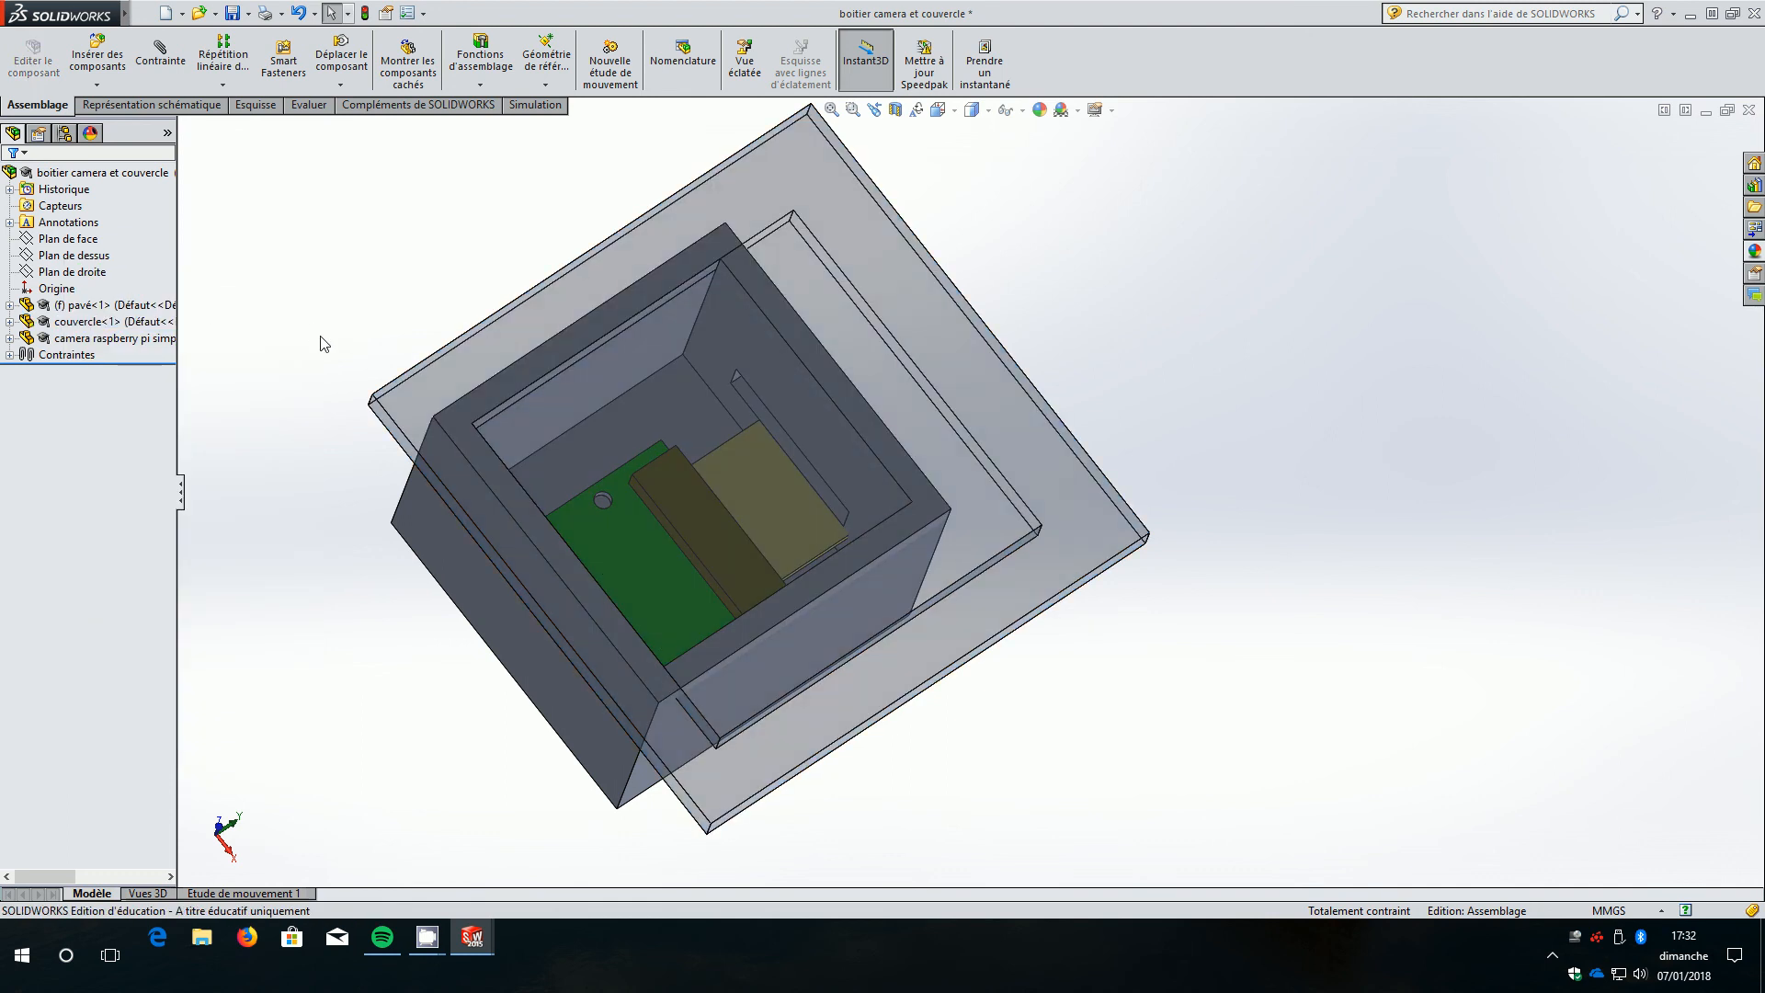
# Inspect the camera board through the transparent cover and save the assembly.
pyautogui.moveTo(278, 624); pyautogui.dragTo(1156, 687, button='middle')
pyautogui.moveTo(1299, 643); pyautogui.dragTo(1244, 662, button='middle')
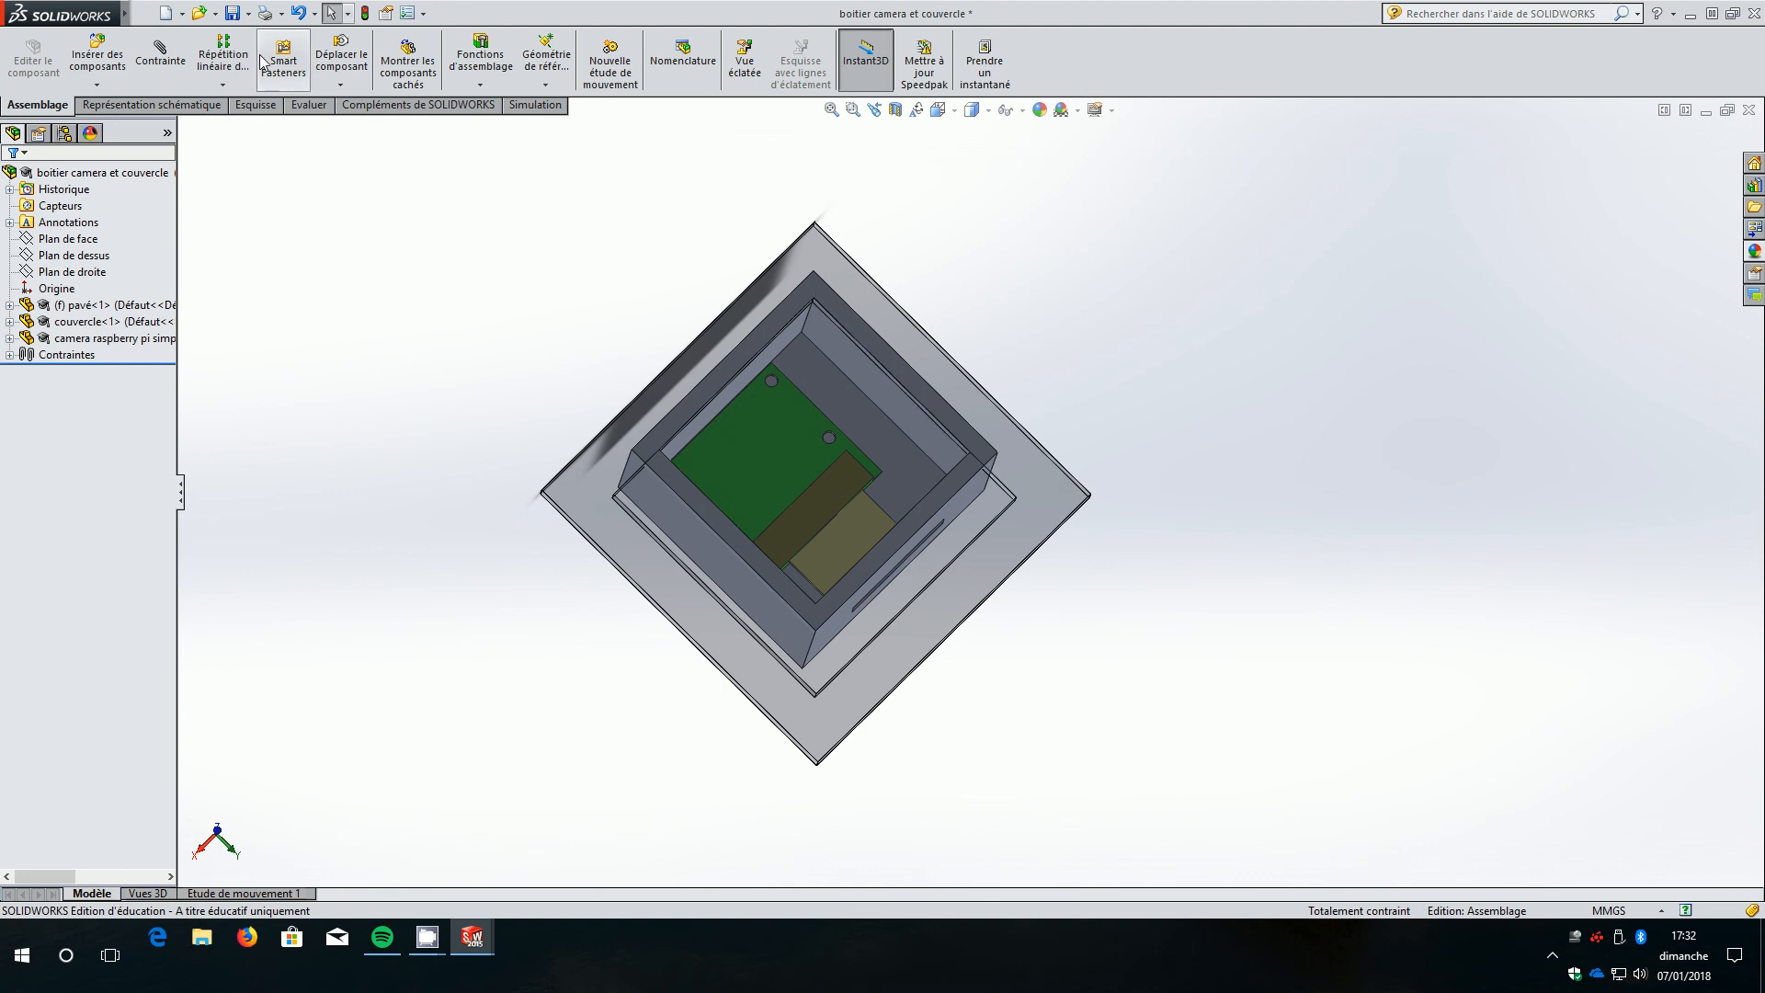
pyautogui.click(229, 19)
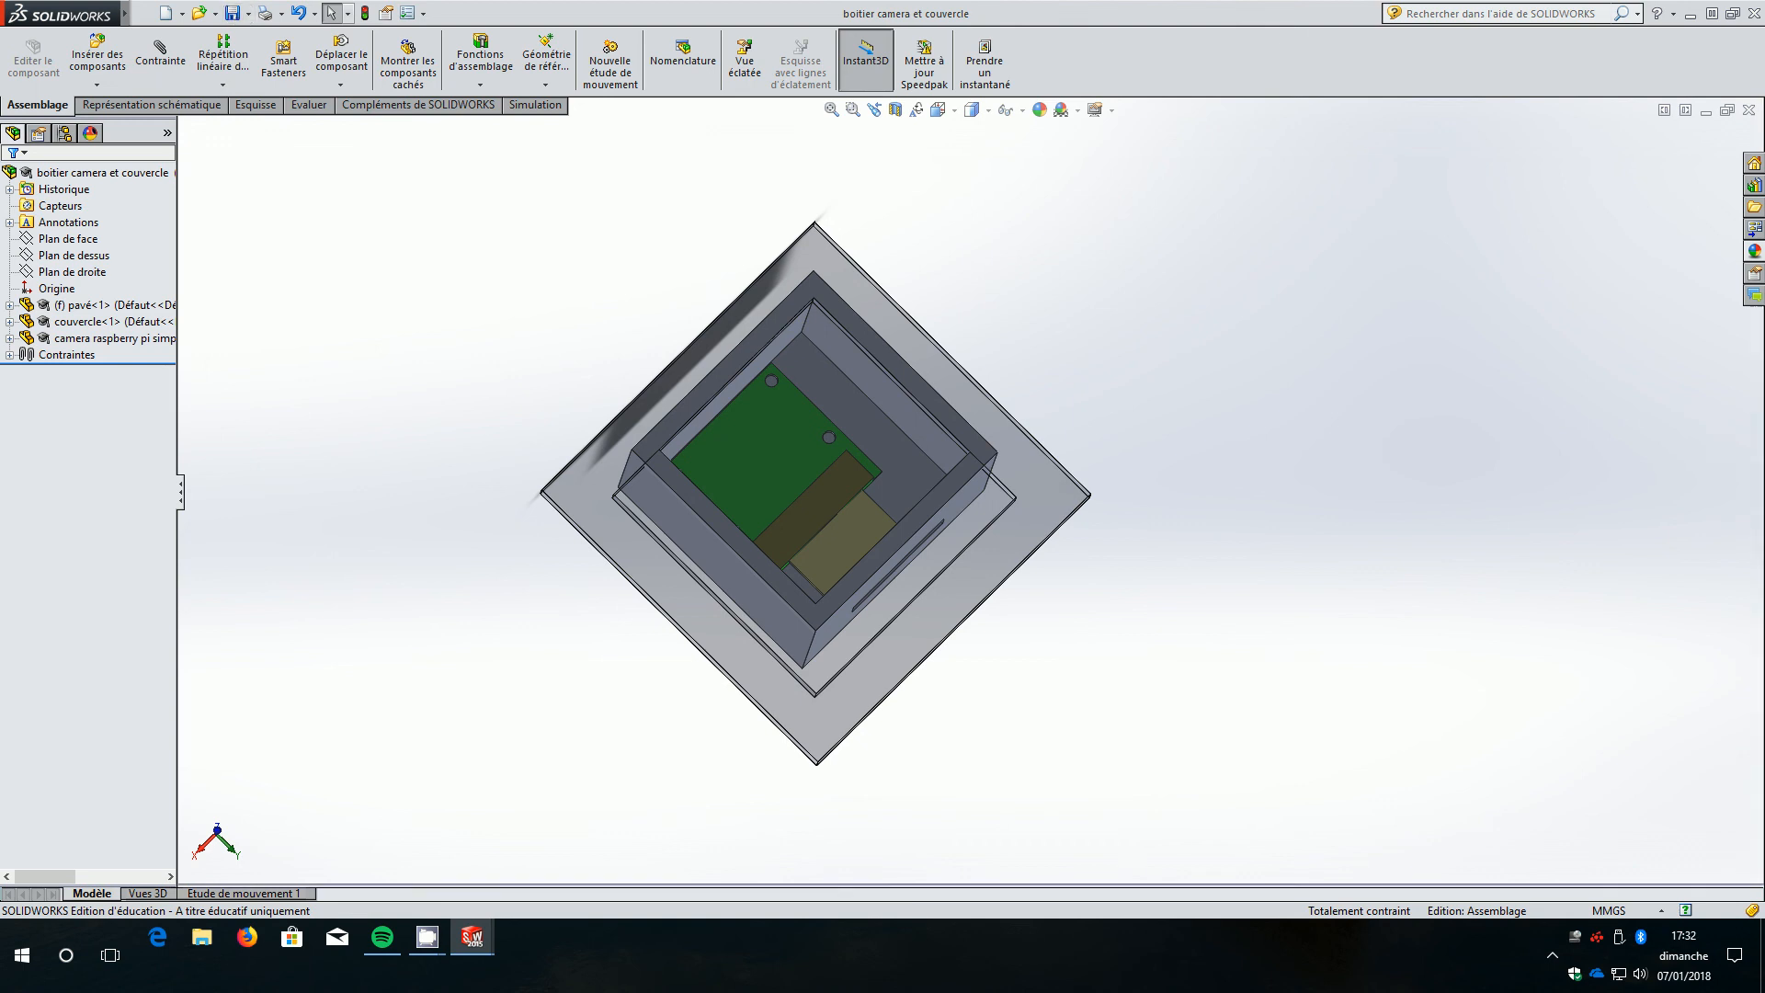